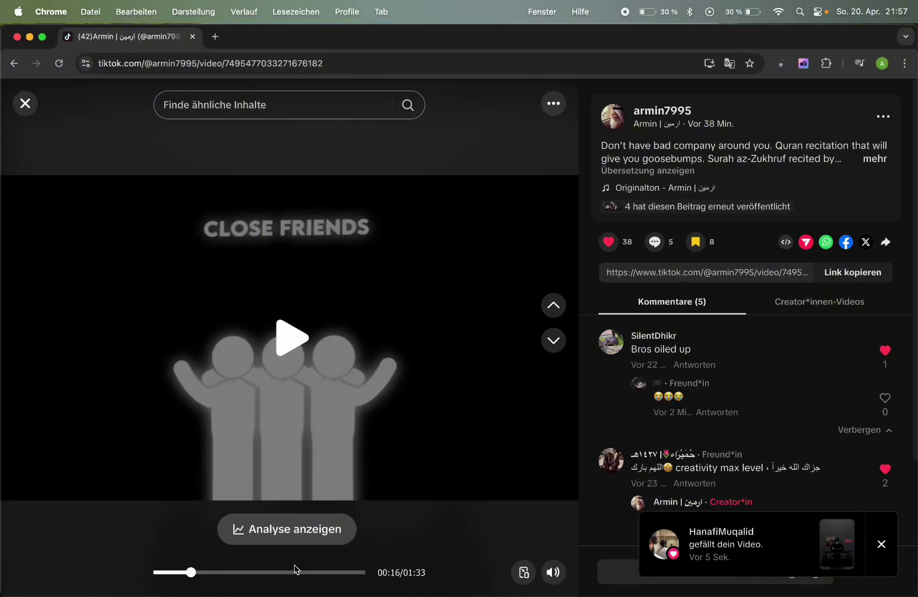
- Replay the TikTok video from the beginning and pause it
left_click_drag(191, 570, 123, 575)
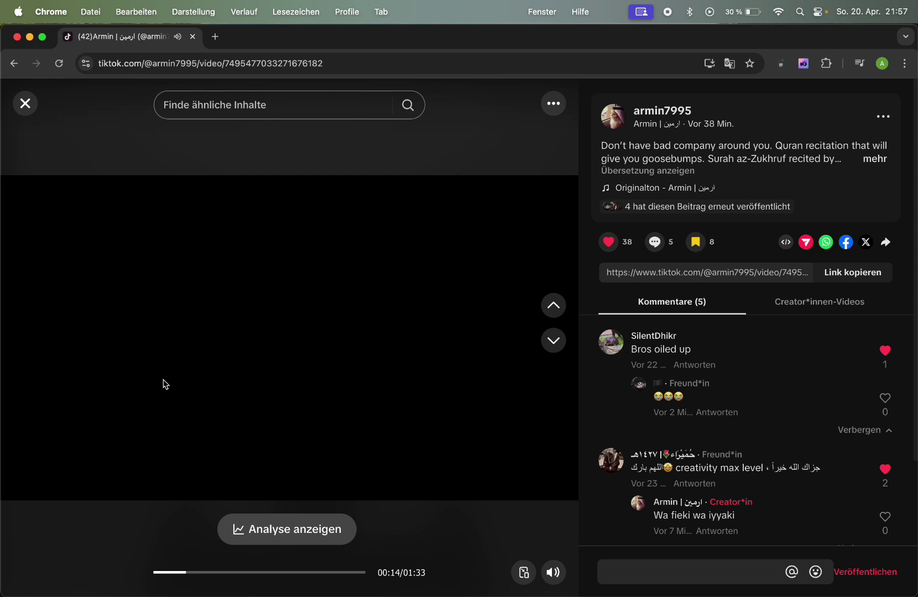
left_click(164, 384)
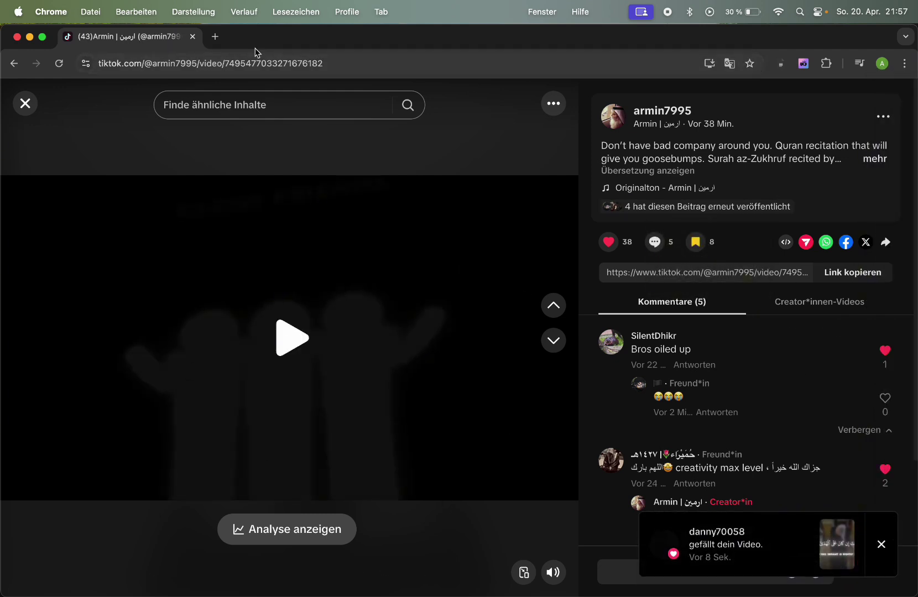
- Search the web for blender, open the download page on blender.org, and close the browser tab
left_click(214, 36)
type("bl")
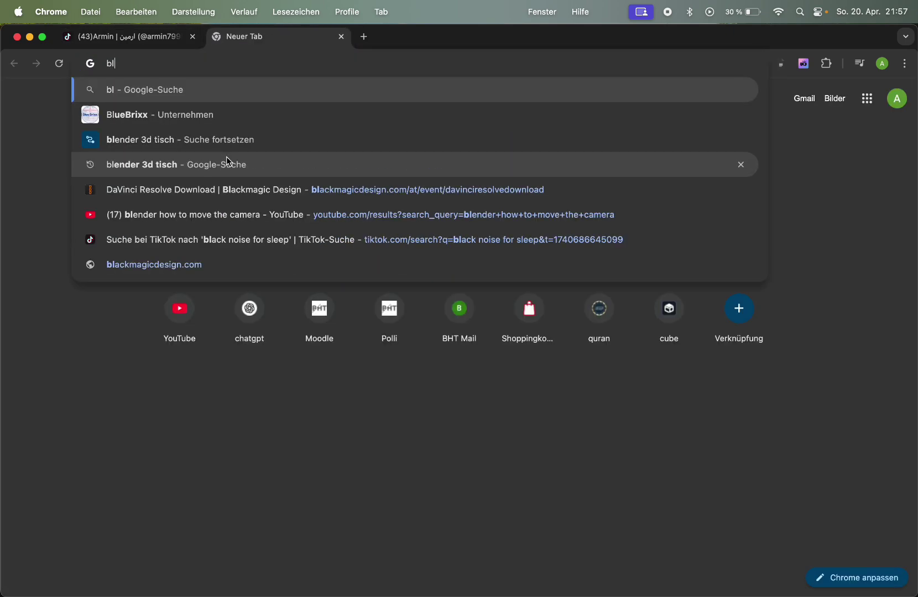
type("ender")
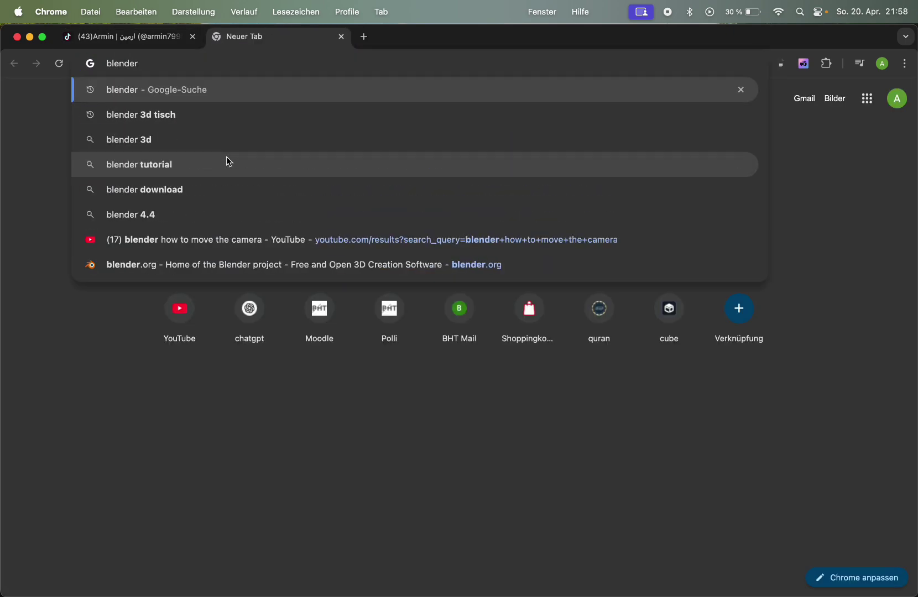
key("Return")
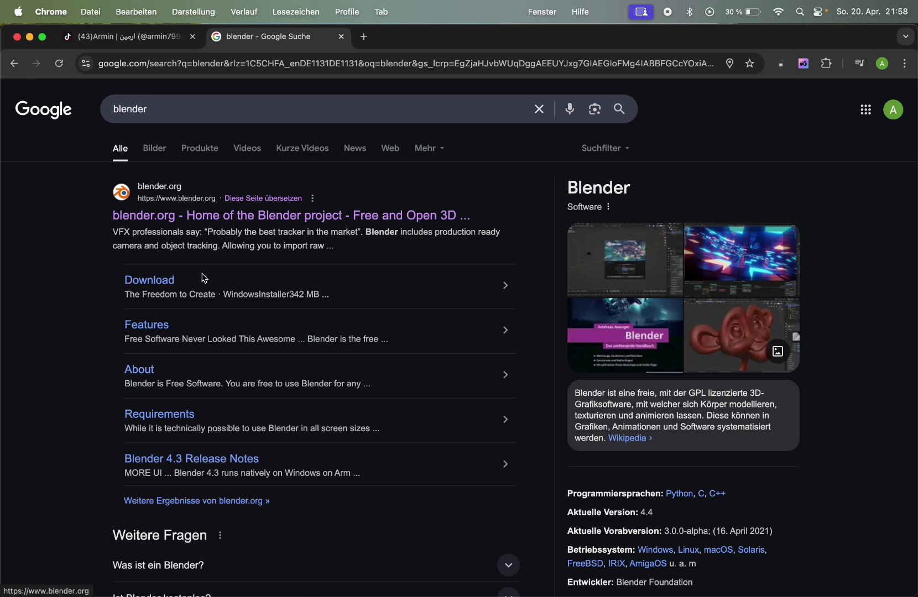
left_click(173, 219)
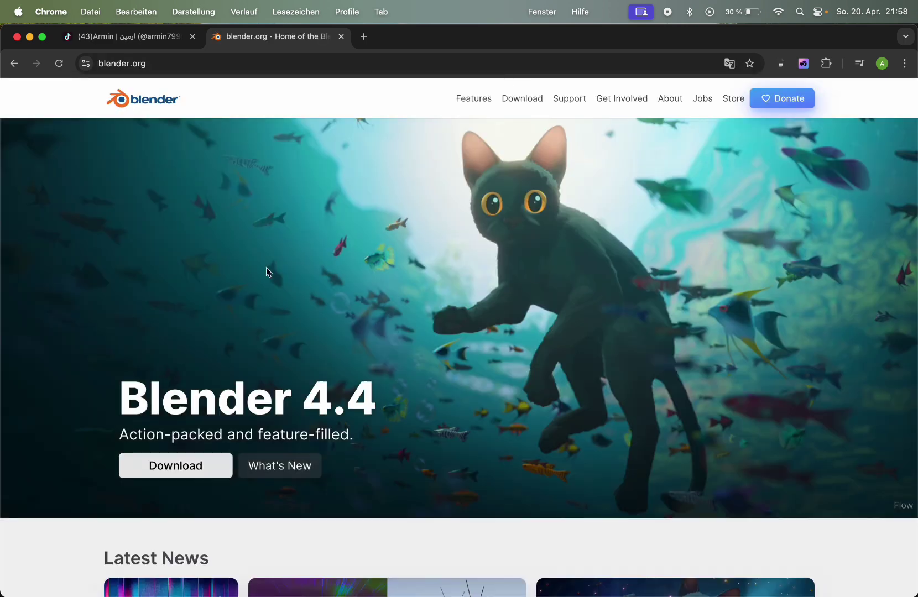
left_click(169, 476)
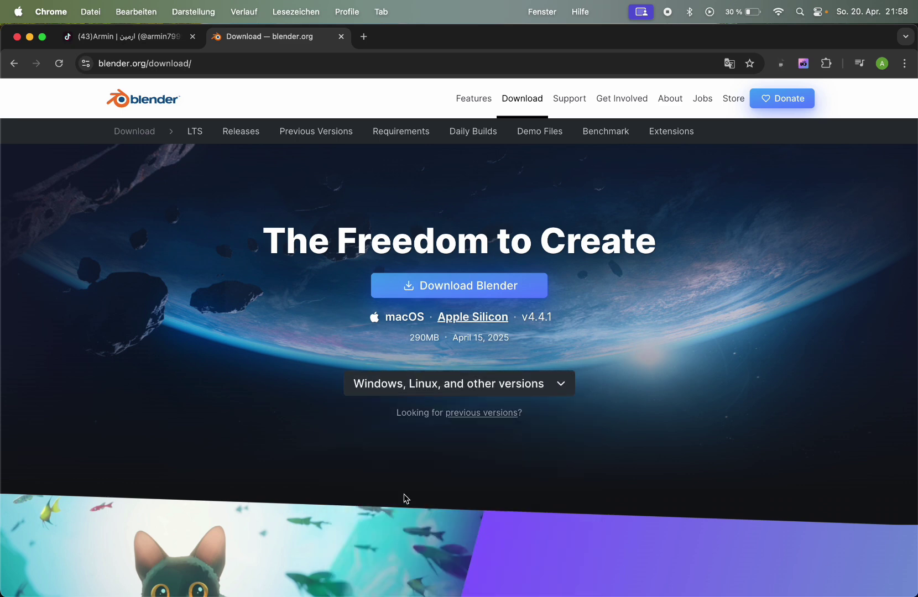
left_click(341, 36)
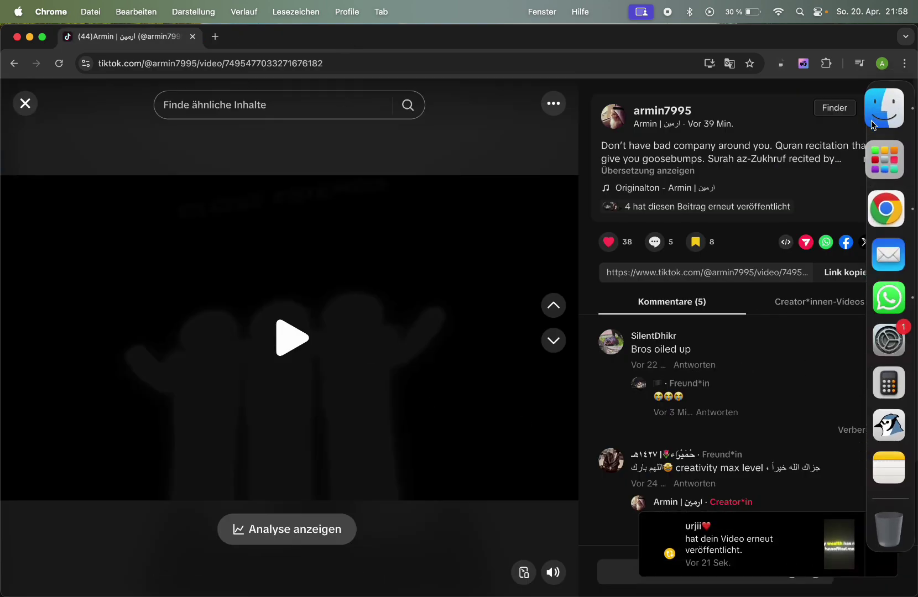
- Launch Blender and dismiss the splash screen to start with the default scene
left_click(866, 160)
left_click(587, 334)
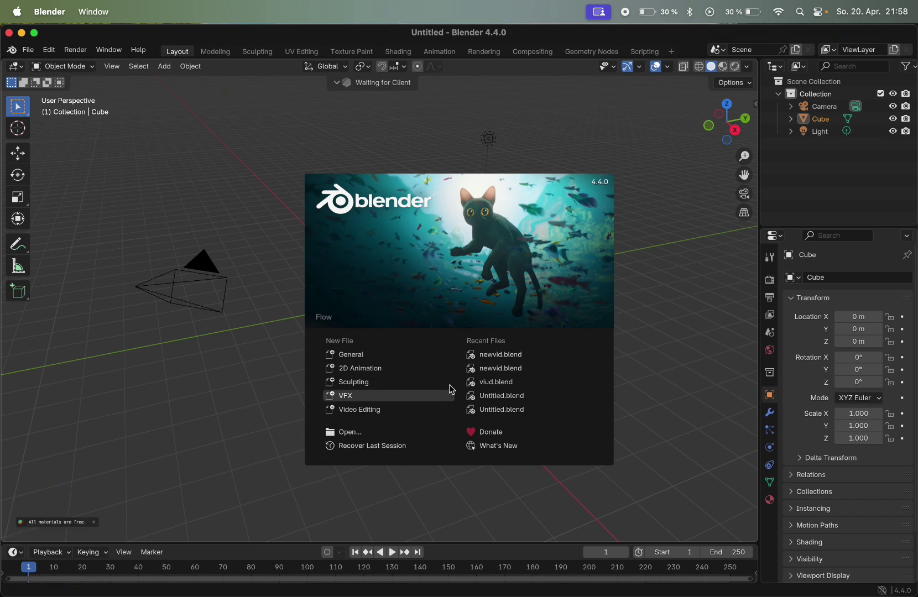
left_click(638, 222)
scroll(426, 400, "down", 3)
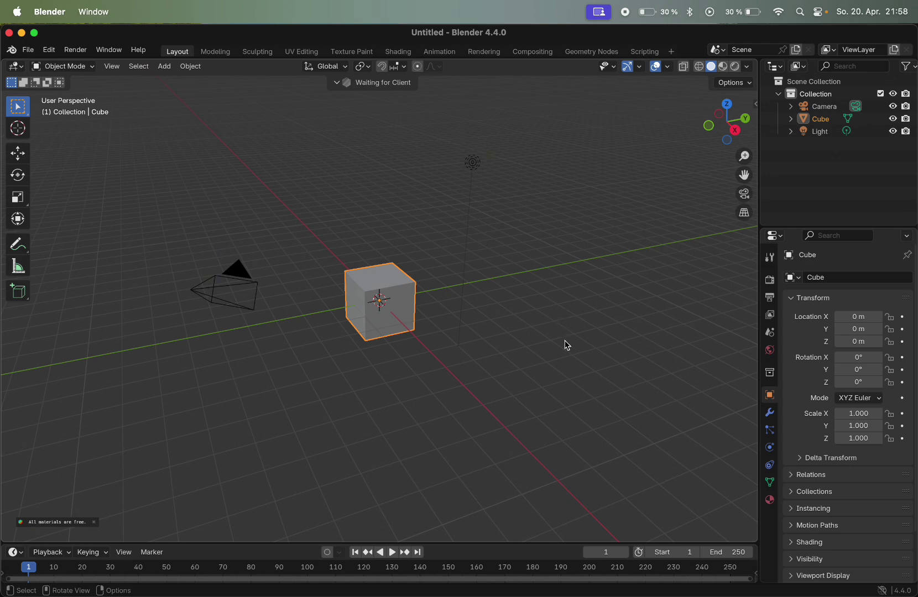
- Delete the default camera, cube and light from the scene
left_click_drag(561, 372, 114, 112)
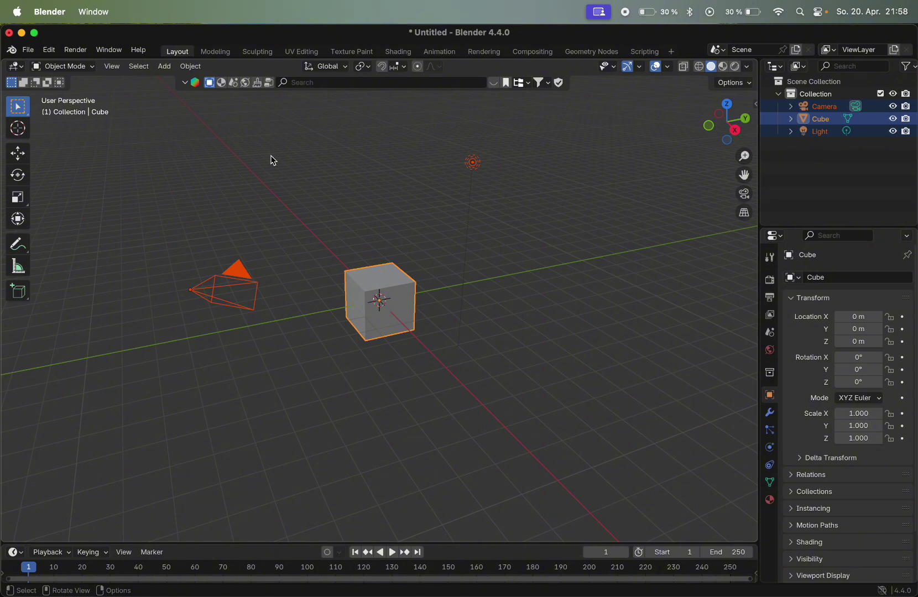
key("x")
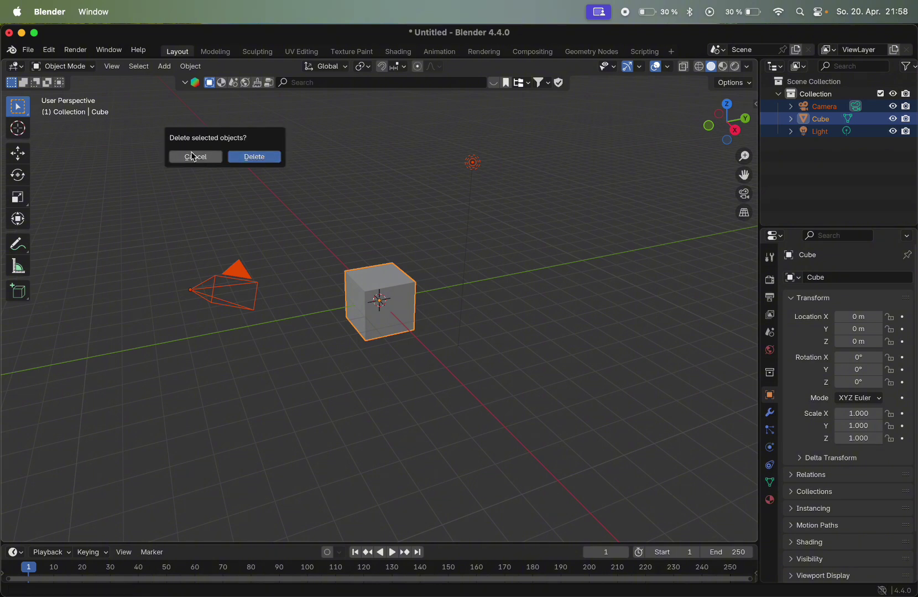
left_click(260, 159)
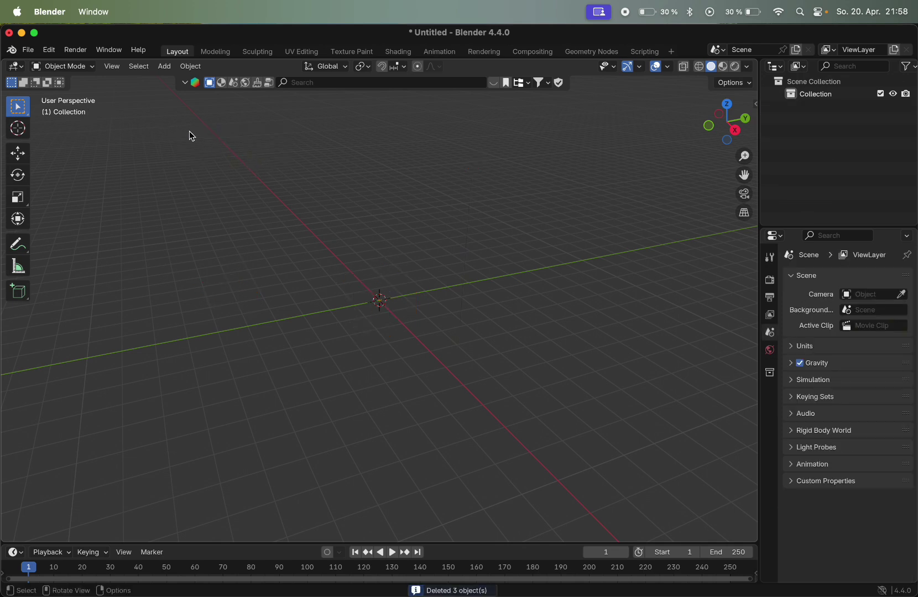
- Add a cube mesh to the empty scene
left_click(167, 72)
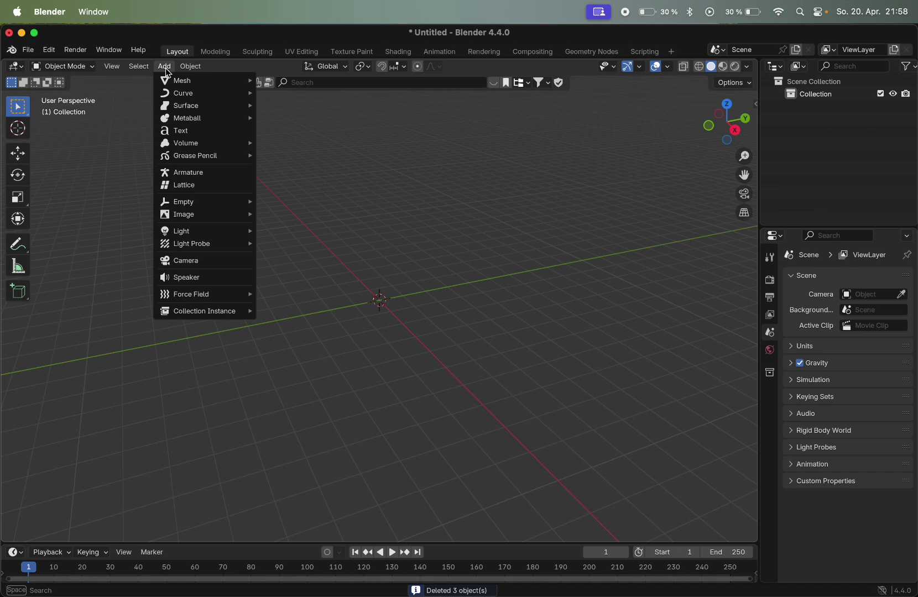
mouse_move(182, 85)
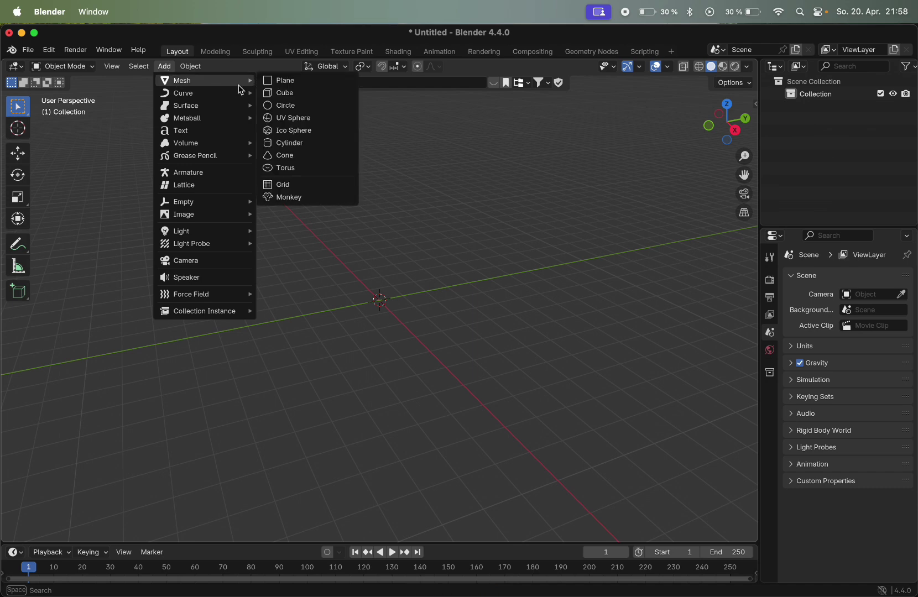
left_click(289, 94)
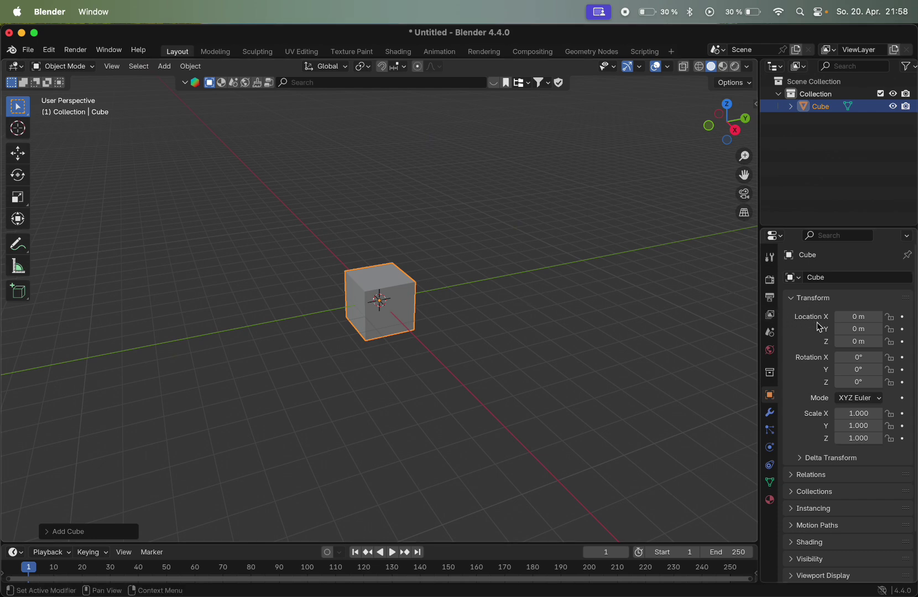
- Set the cube's scale to 5 on the X, Y and Z axes
left_click(865, 413)
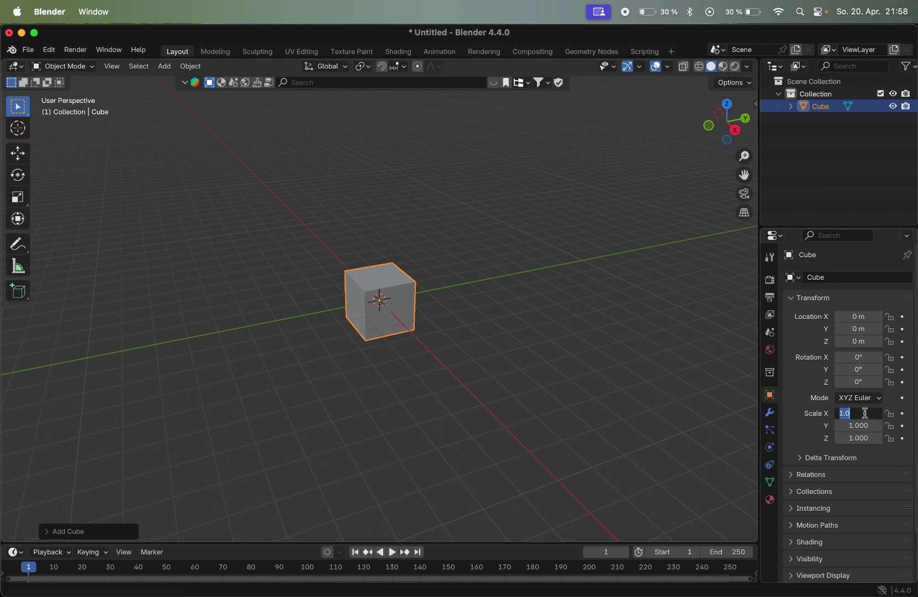
key("Return")
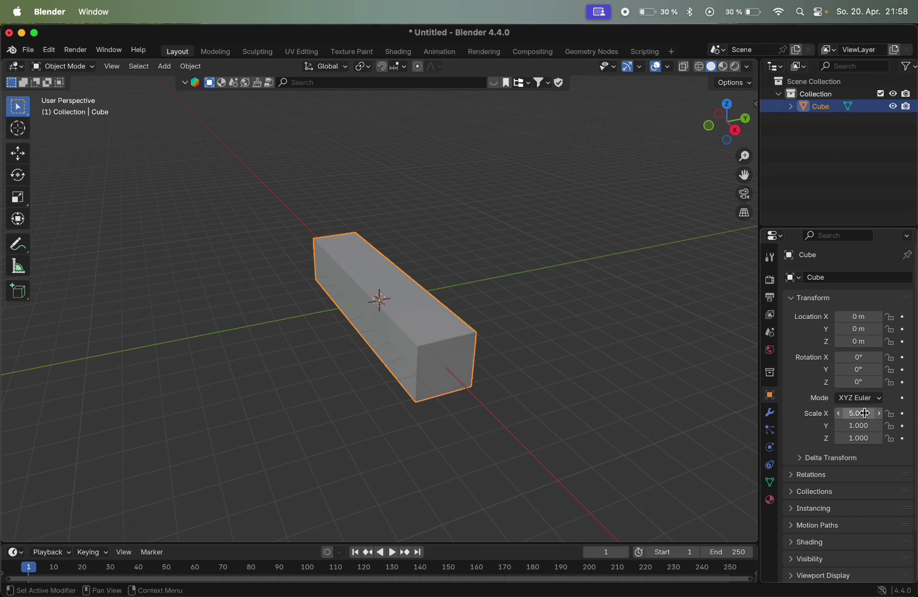
left_click(859, 426)
type("5")
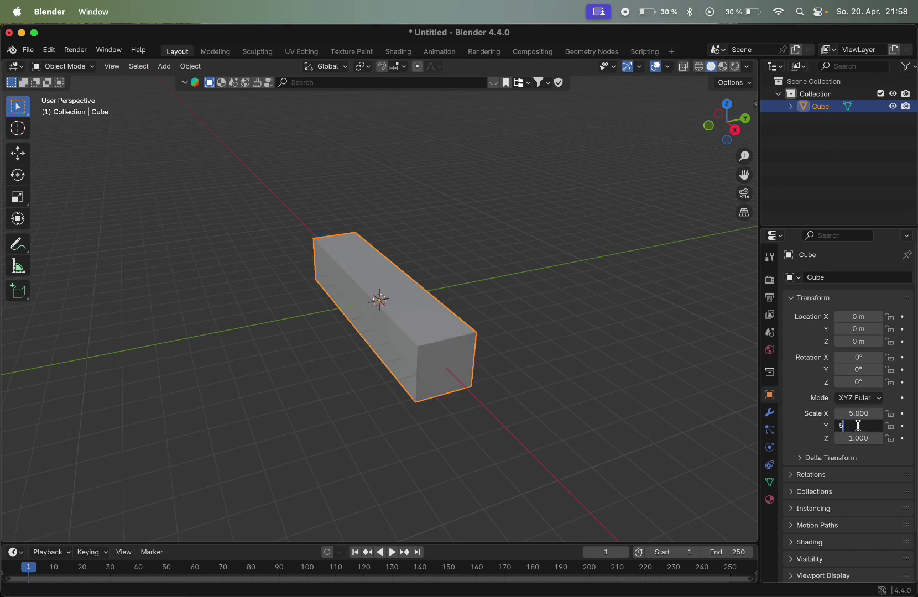
key("Return")
left_click(858, 438)
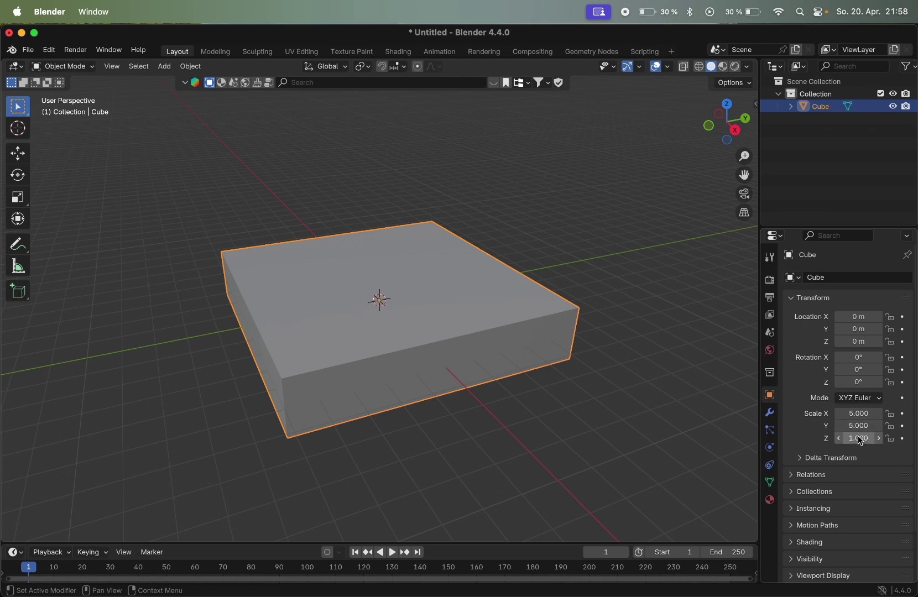
type("5")
key("Return")
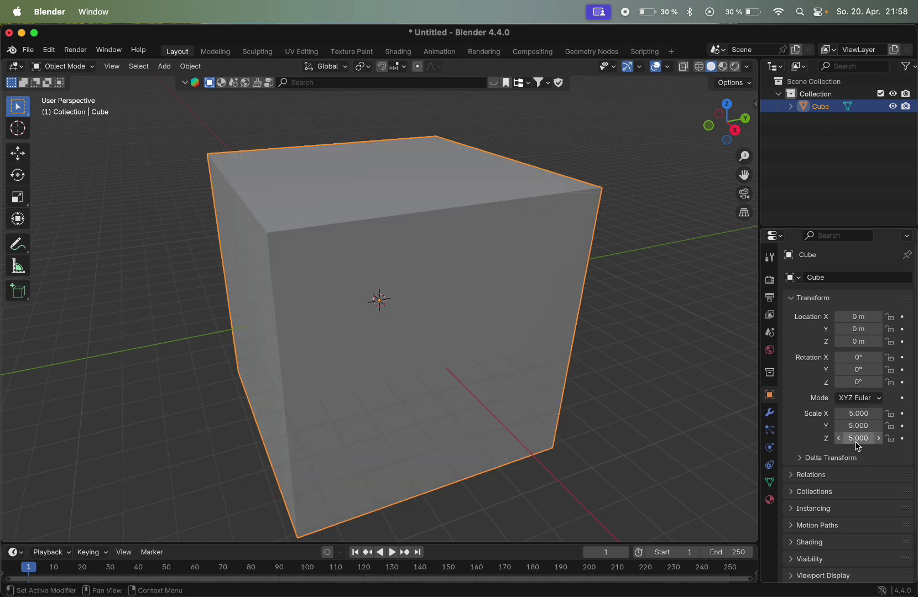
- Set the cube's Z location to 5 m
scroll(675, 378, "up", 10)
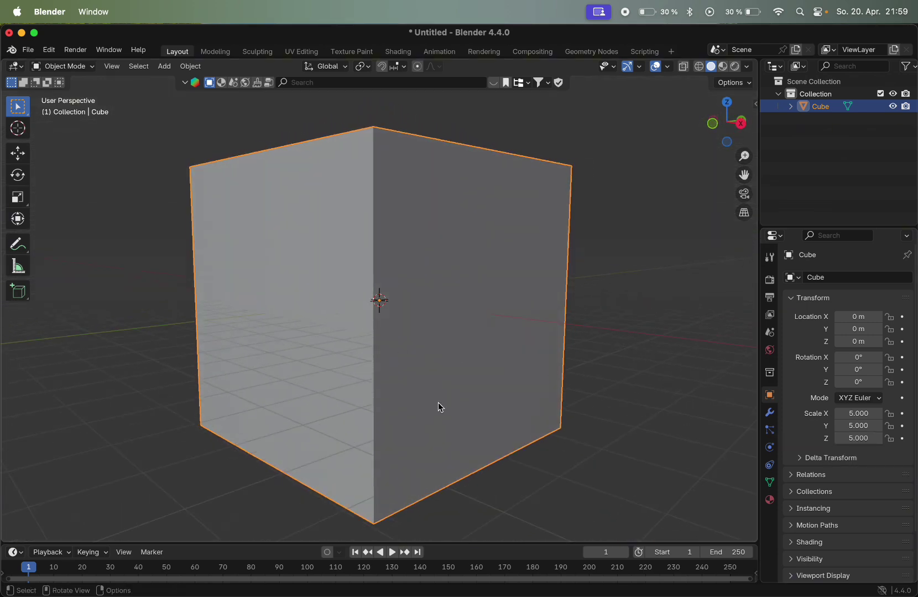
left_click(857, 343)
type("5")
key("Return")
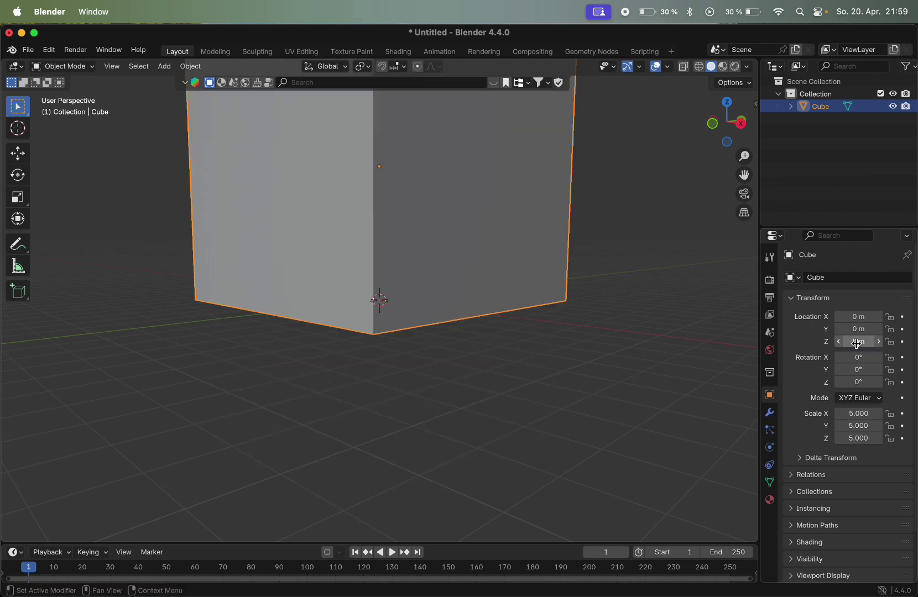
- Switch the cube to Edit Mode with face selection
scroll(536, 352, "down", 10)
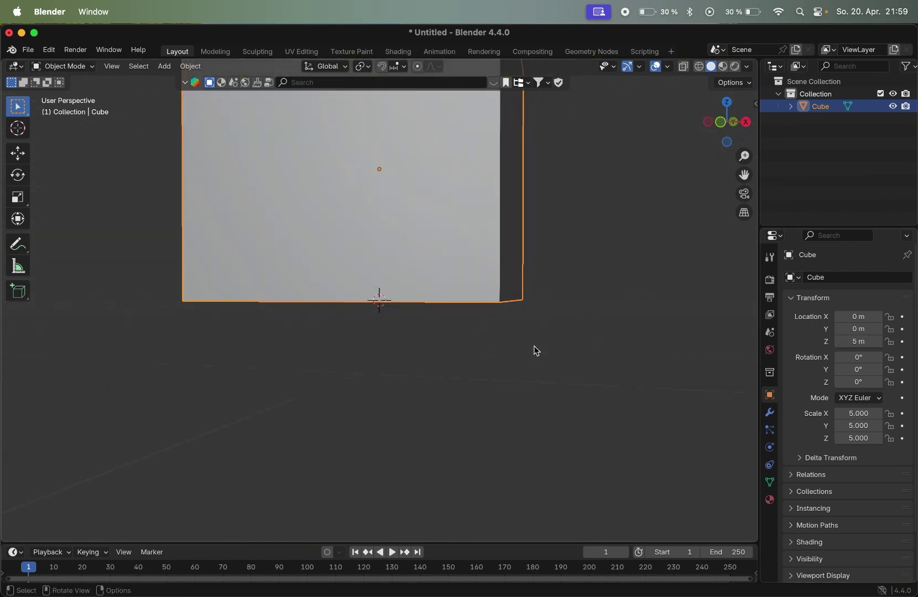
scroll(536, 351, "up", 10)
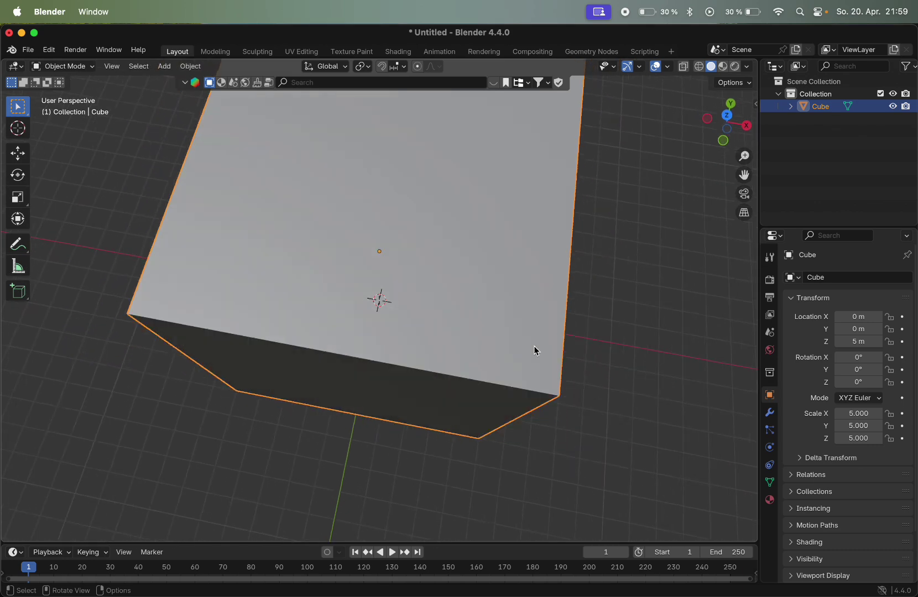
scroll(537, 351, "up", 5)
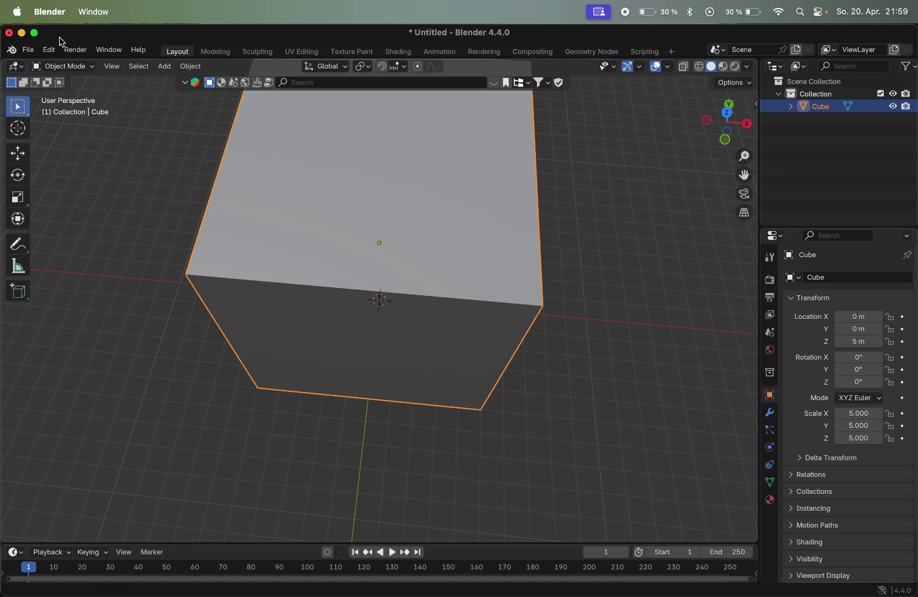
left_click(63, 68)
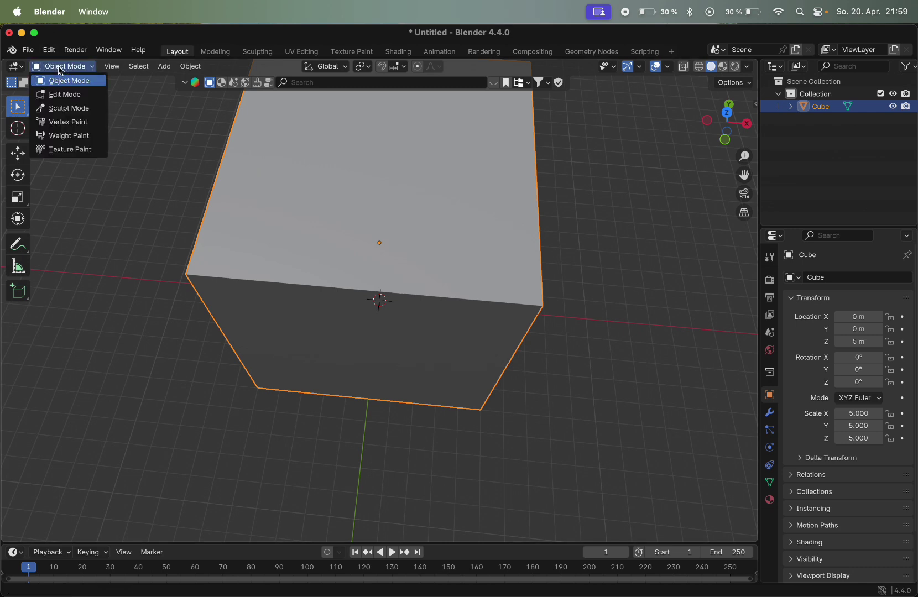
left_click(80, 96)
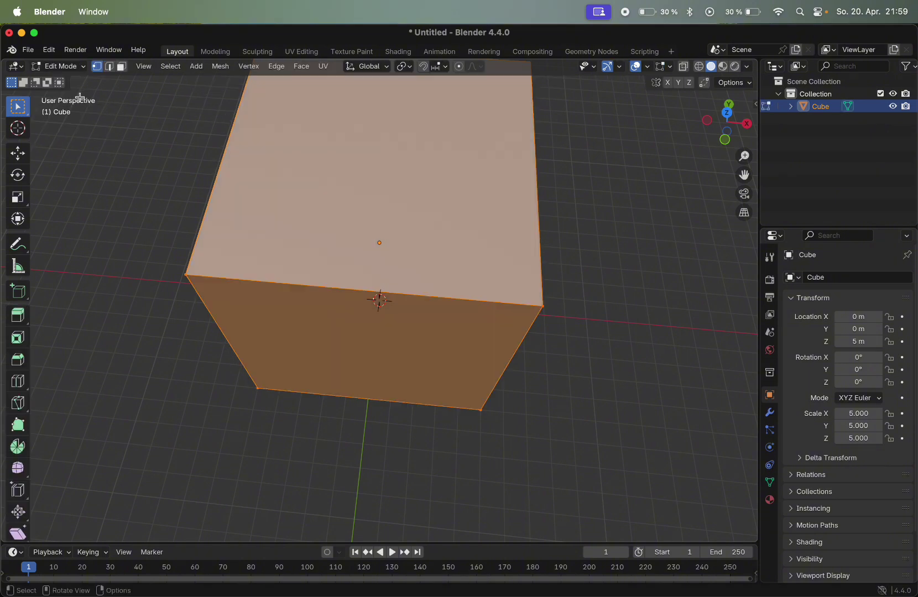
left_click(123, 67)
- Delete the cube's top face and its front face on the negative Y side
left_click_drag(447, 240, 368, 326)
key("alt+a")
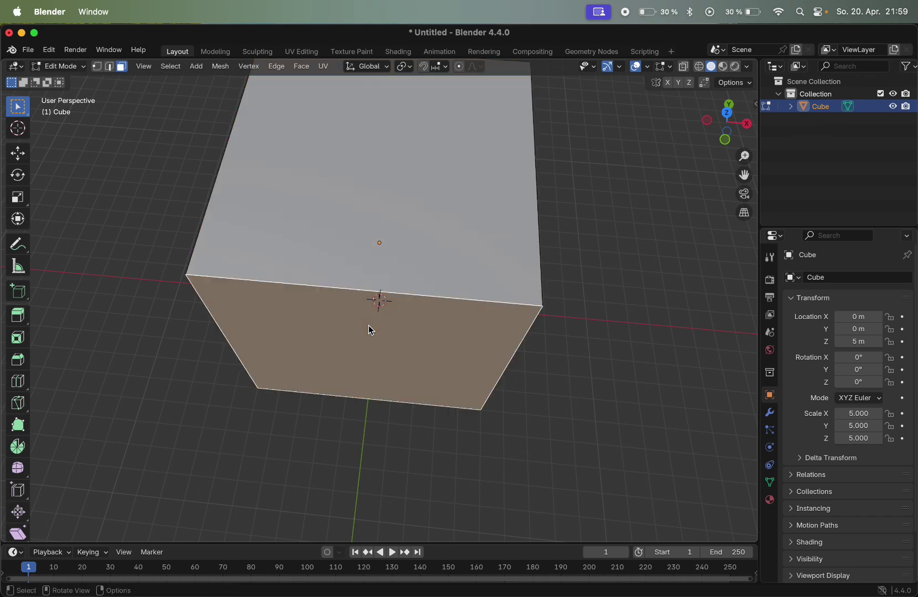
left_click(409, 275)
left_click(399, 254, "shift")
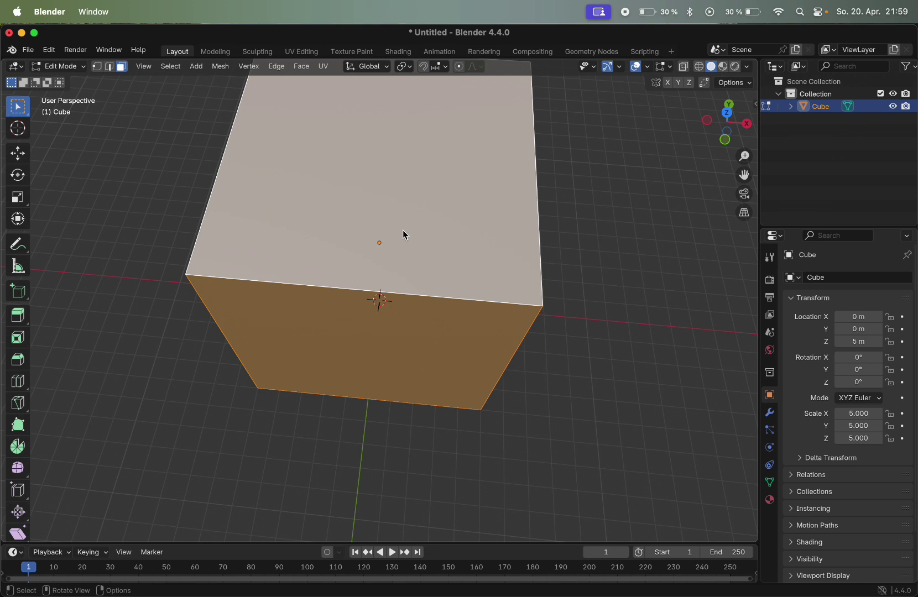
key("x")
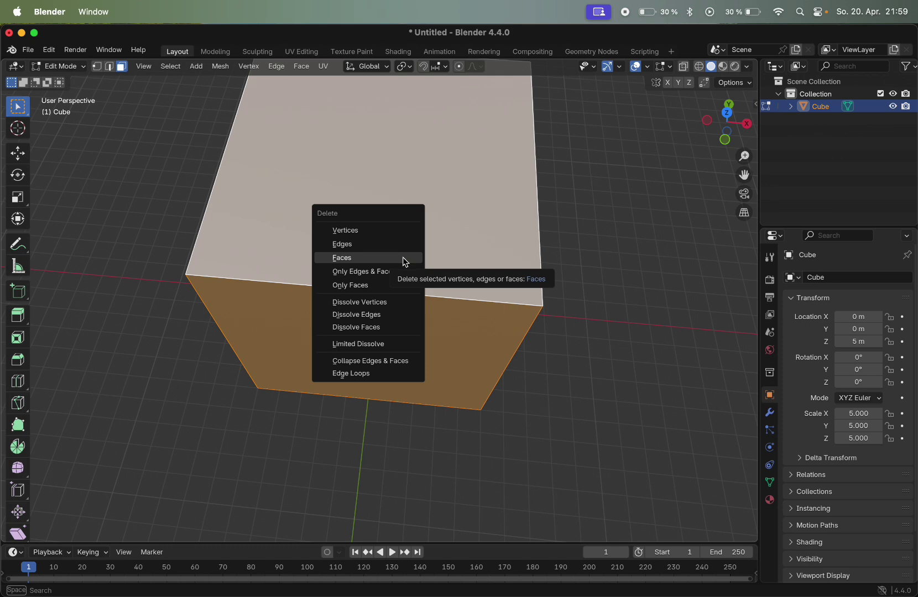
left_click(403, 258)
- Delete the cube's side wall face on the positive X side
scroll(403, 258, "up", 10)
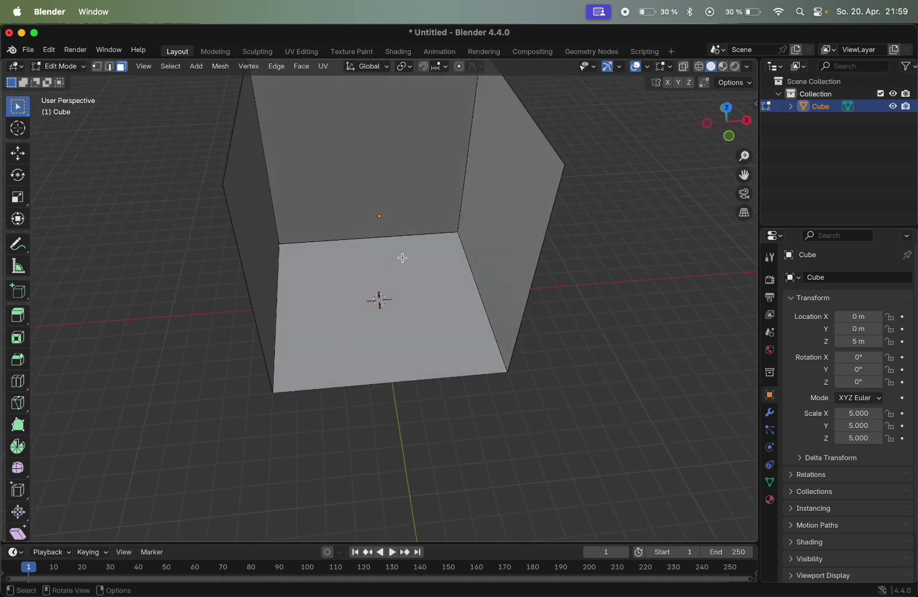
scroll(403, 258, "right", 10)
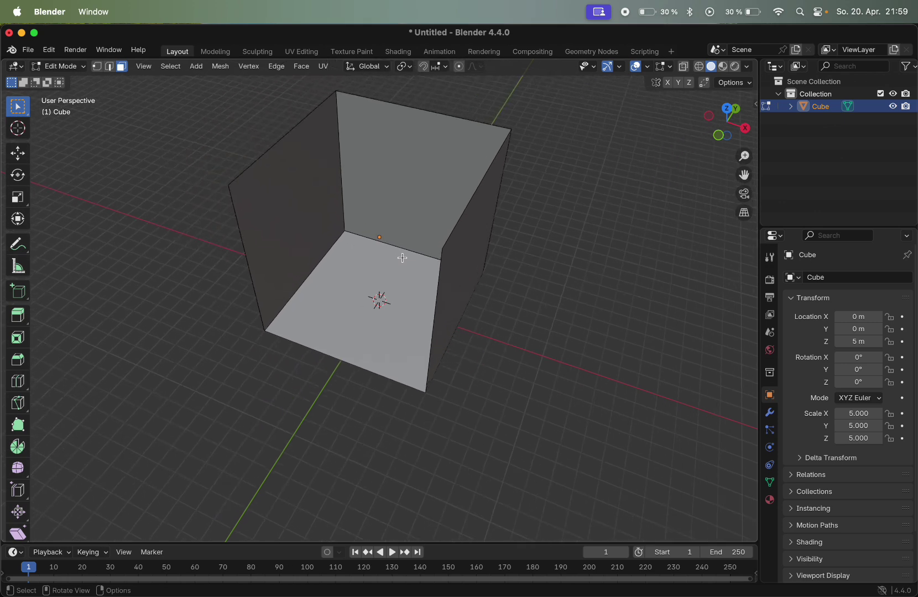
scroll(403, 258, "right", 10)
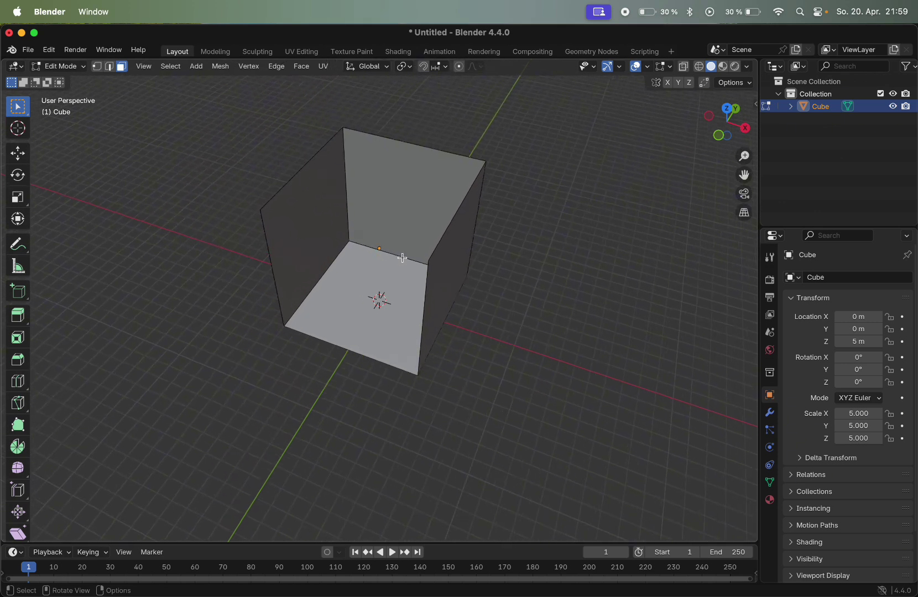
left_click(463, 221)
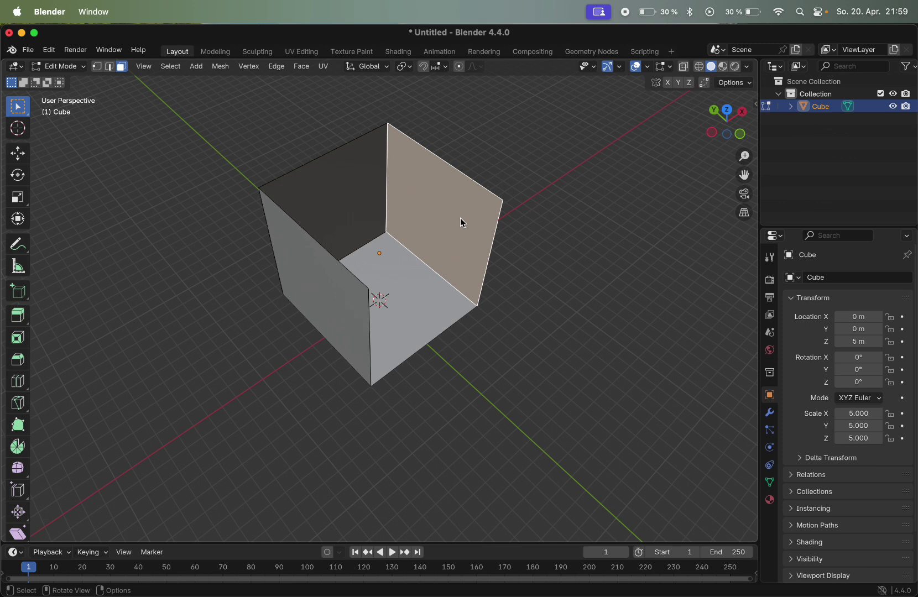
right_click(461, 218)
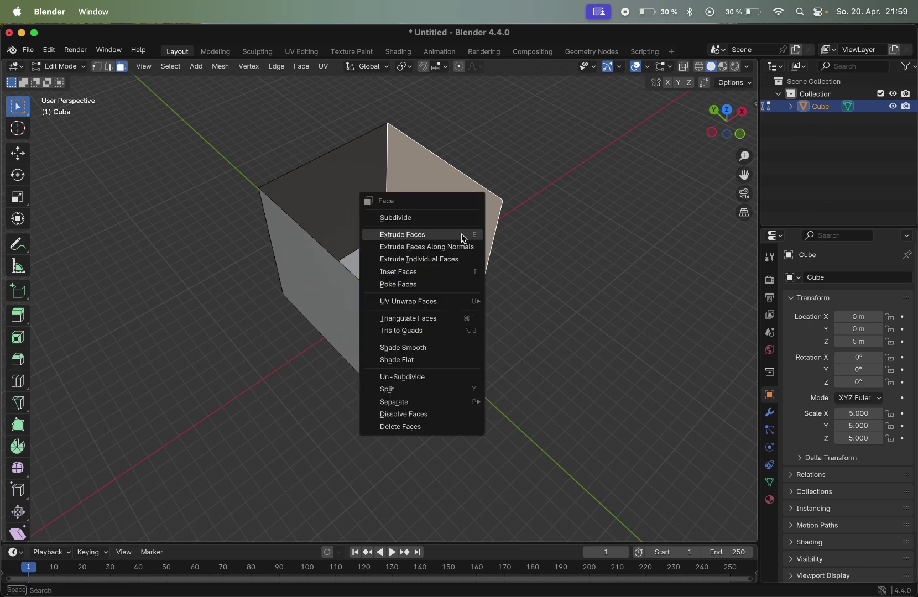
left_click(535, 206)
left_click(468, 201)
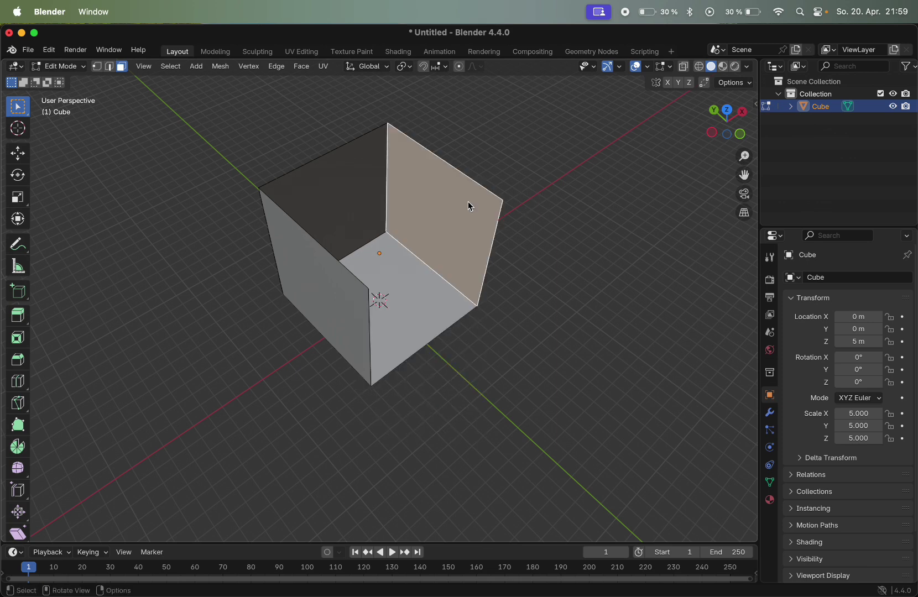
key("x")
left_click(469, 203)
- Delete the cube's side wall face on the negative X side, keeping only the floor and back wall
middle_click_drag(467, 201, 358, 231)
left_click(304, 233)
key("x")
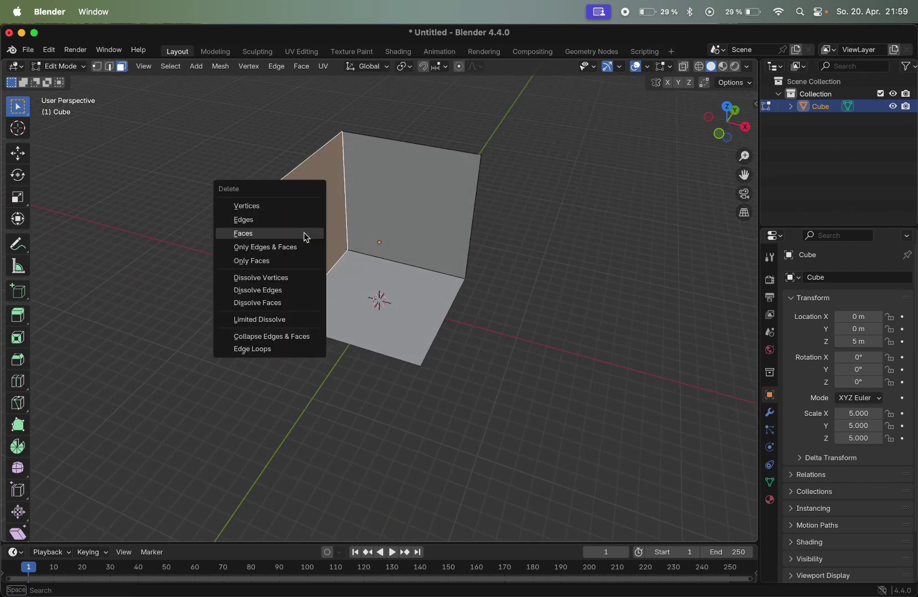
left_click(304, 233)
scroll(304, 233, "up", 5)
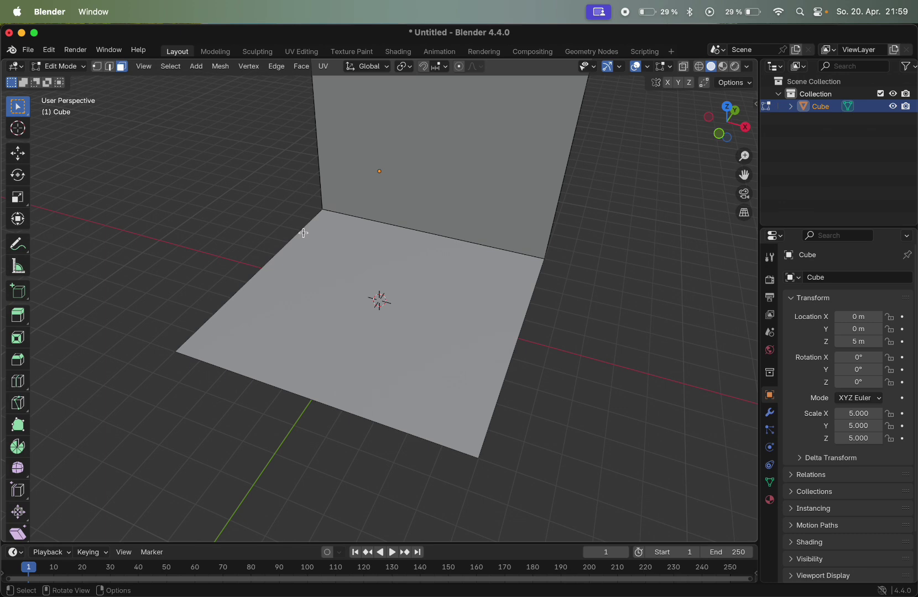
scroll(304, 233, "left", 5)
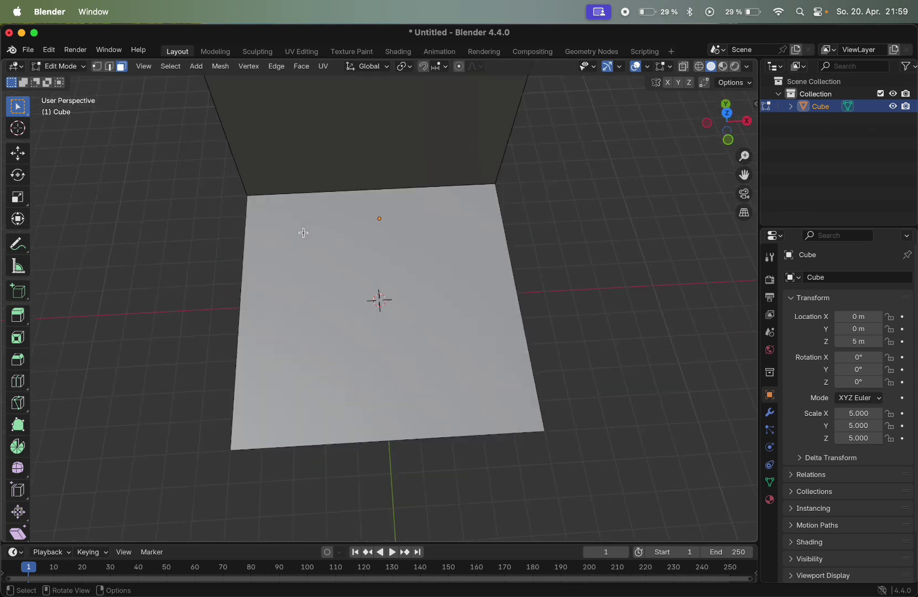
scroll(303, 233, "up", 3)
scroll(303, 233, "up", 2, "shift")
scroll(303, 233, "up", 3, "shift")
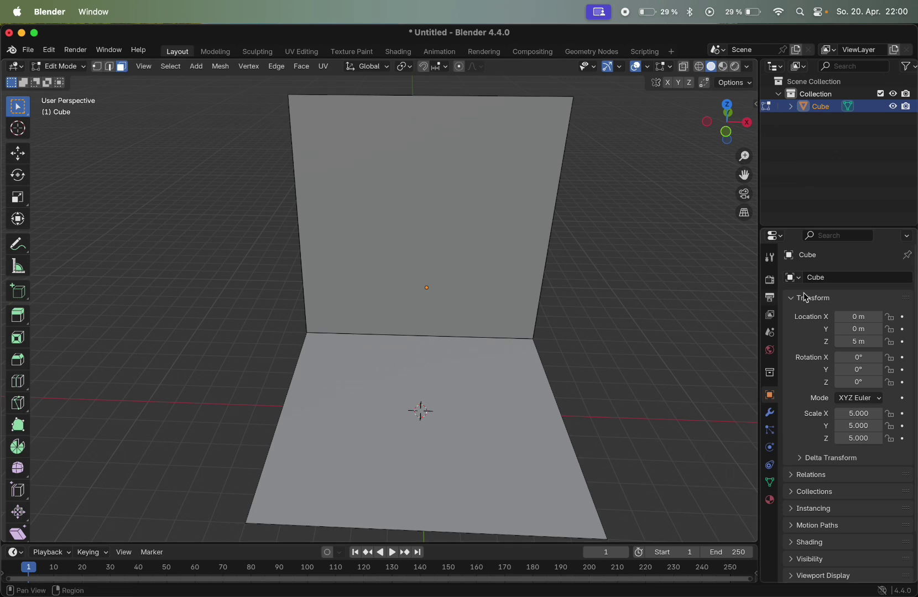
- Switch to Chrome, search for "blenderkit" in a new tab and open the BlenderKit website
left_click(35, 32)
key("ctrl+Left")
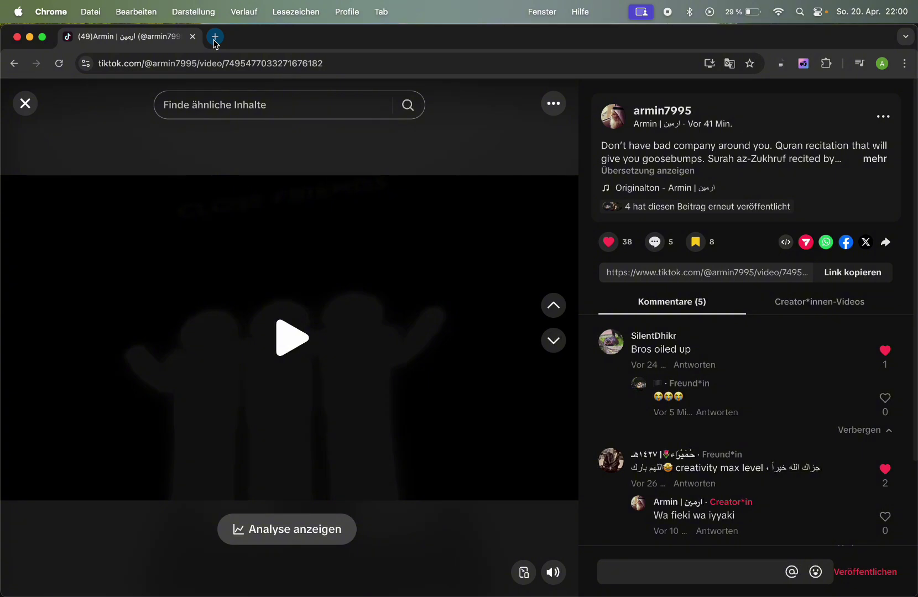
left_click(215, 37)
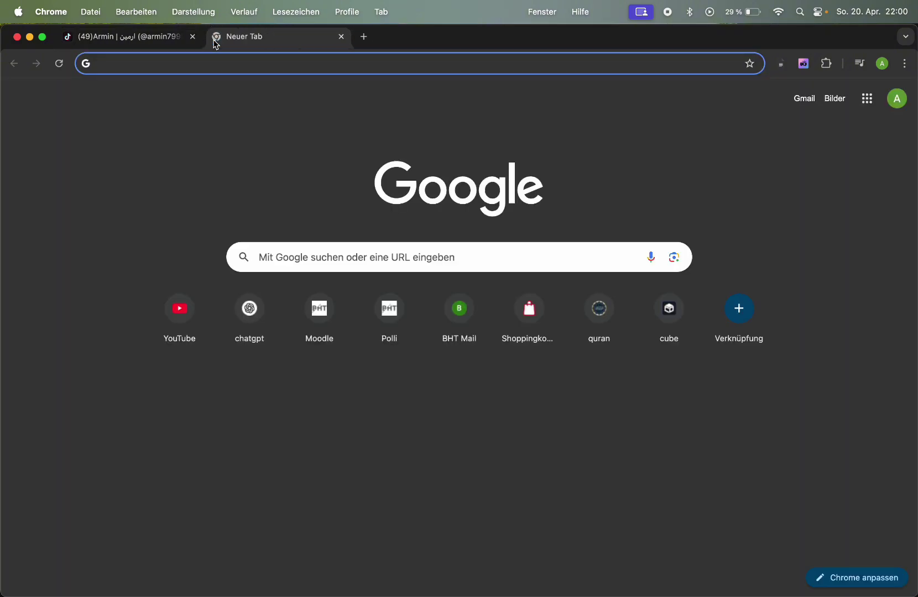
type("blenderk")
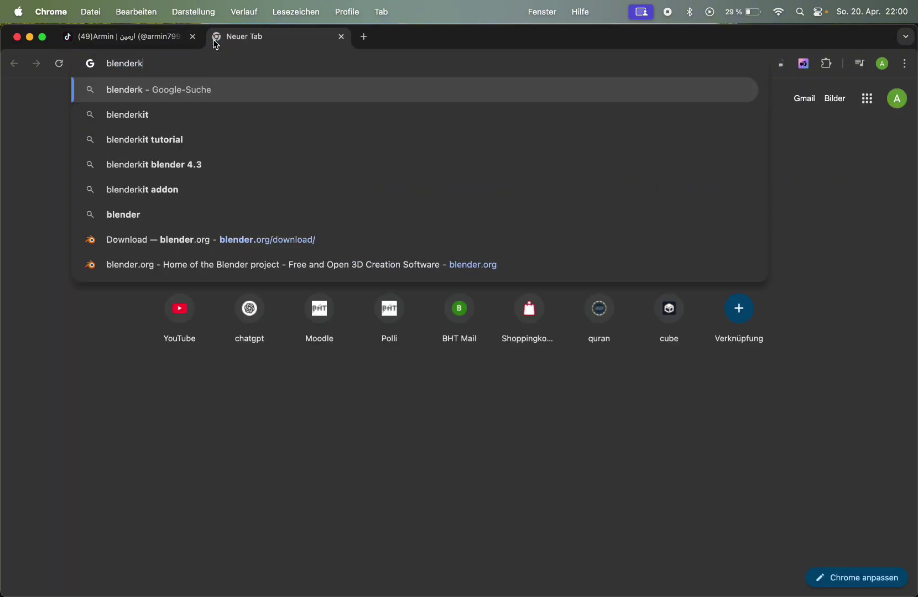
type("it")
key("Return")
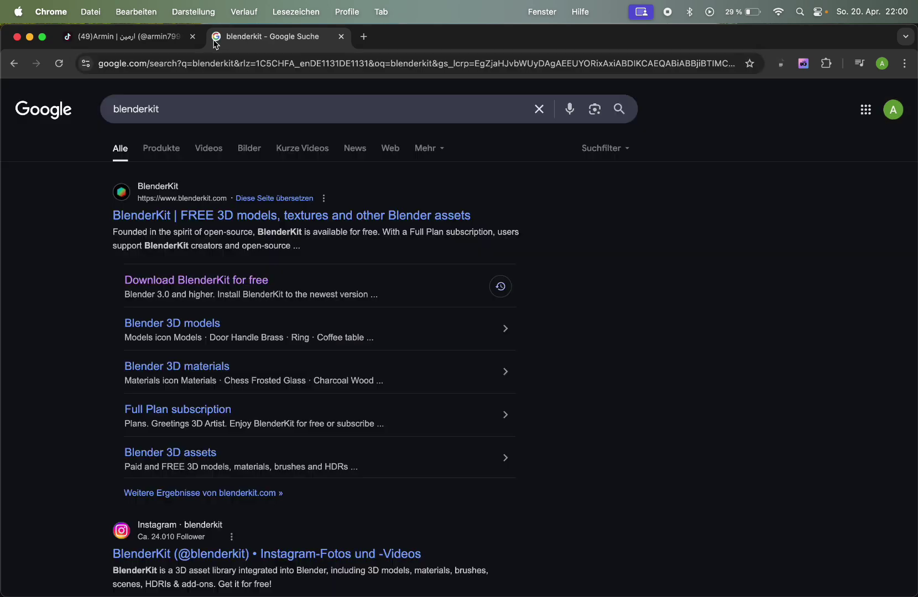
left_click(167, 216)
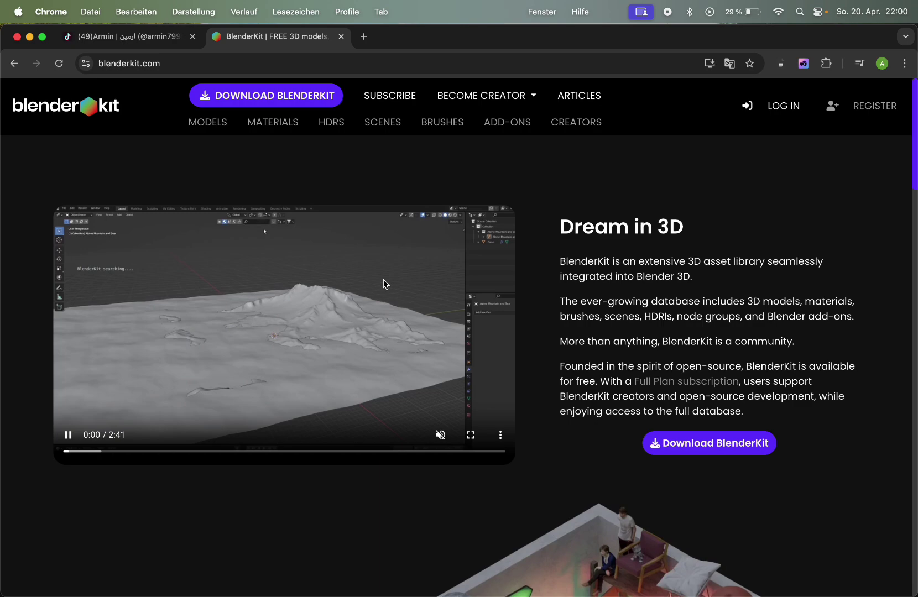
- Look over the BlenderKit home page, then open its download page and read the add-on installation steps
left_click(290, 403)
scroll(700, 449, "down", 5)
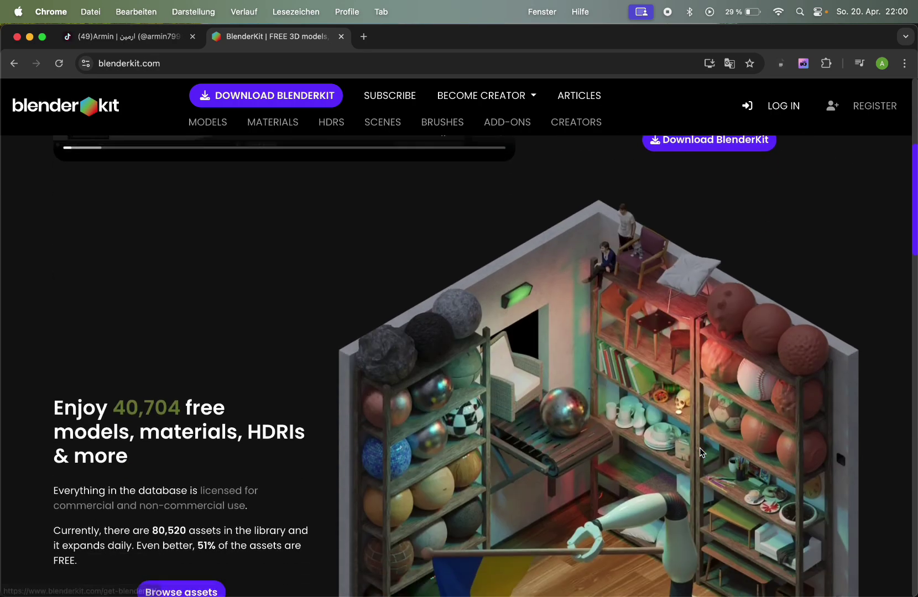
scroll(700, 451, "down", 20)
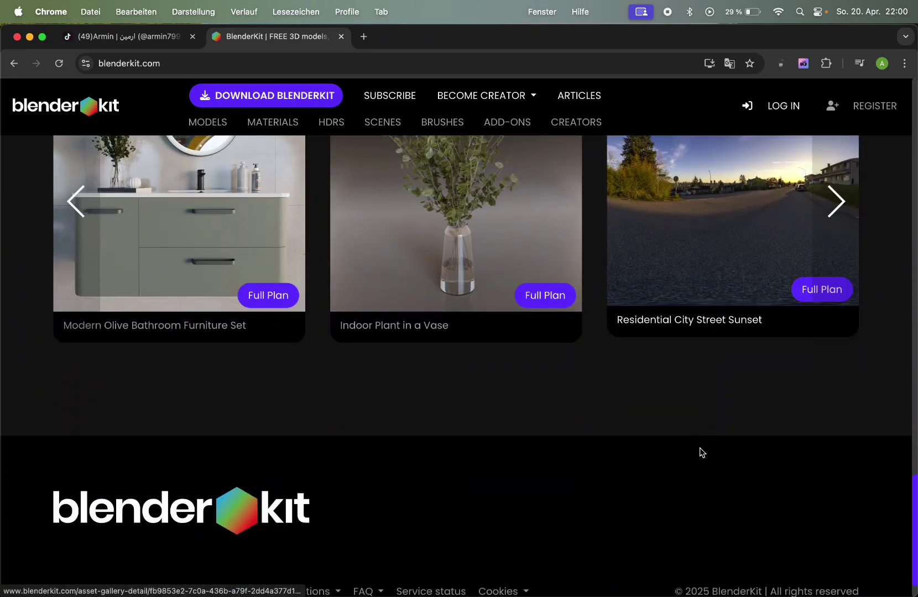
scroll(700, 451, "up", 20)
scroll(332, 403, "up", 2)
left_click(299, 371)
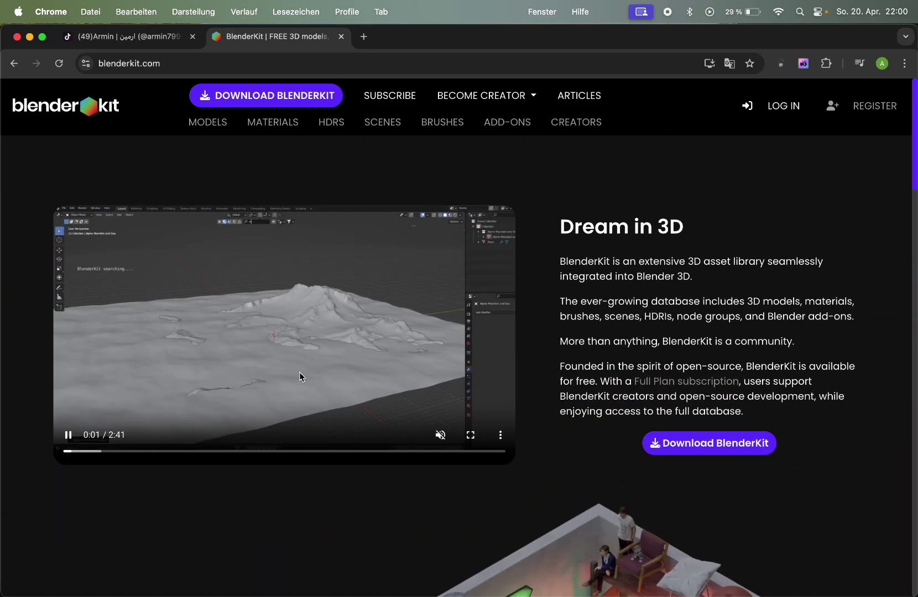
left_click(299, 97)
scroll(221, 391, "down", 5)
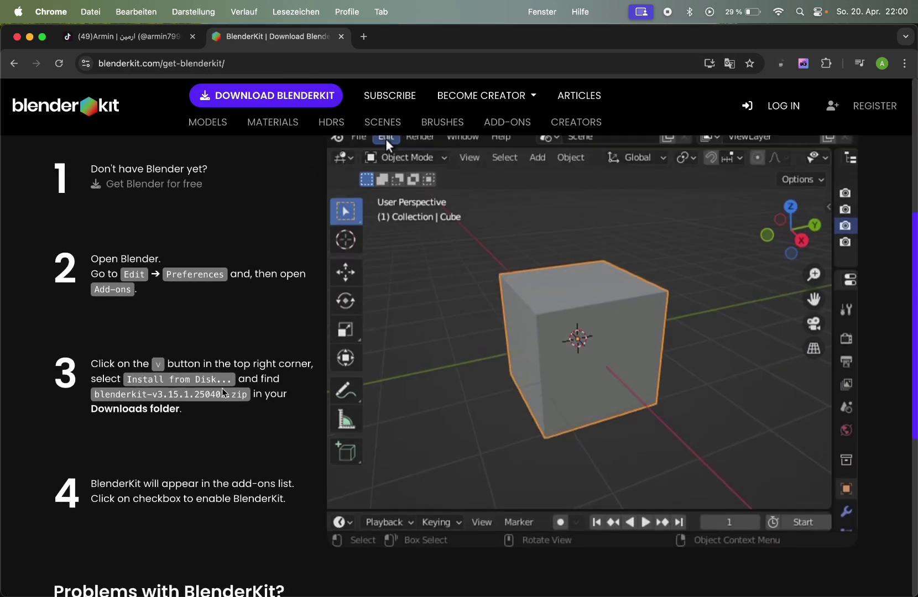
scroll(224, 393, "up", 1)
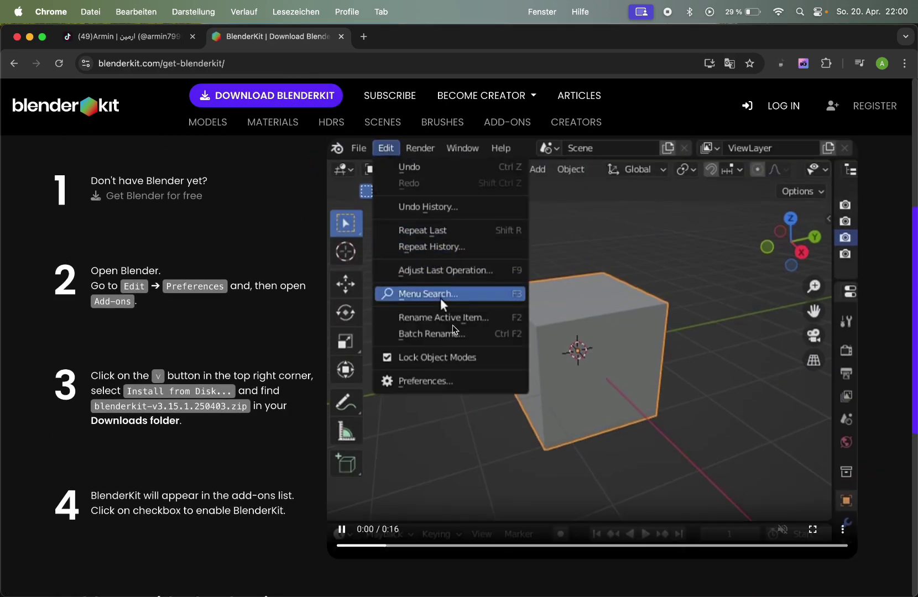
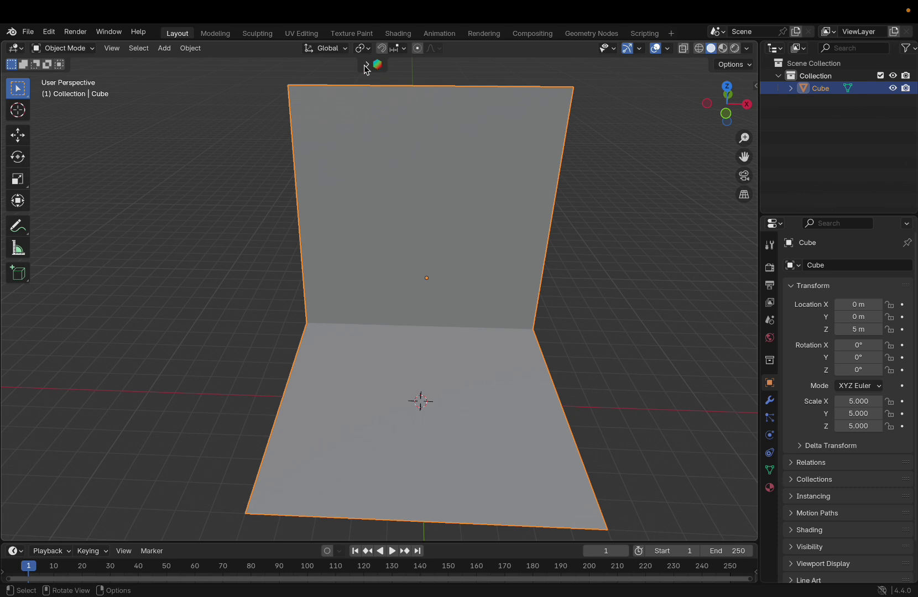
- Search the BlenderKit models in Blender for "tv" and list free assets first
left_click(368, 66)
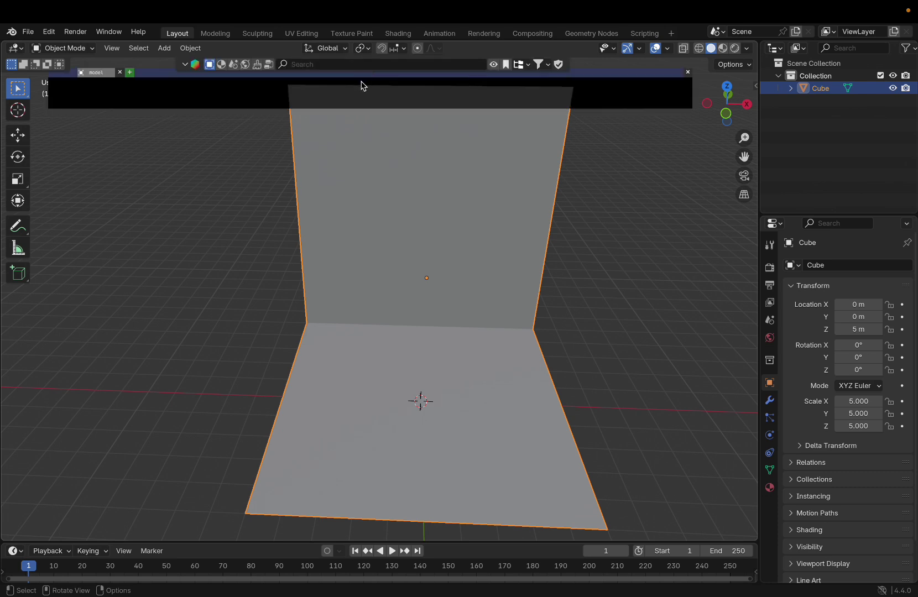
left_click(328, 64)
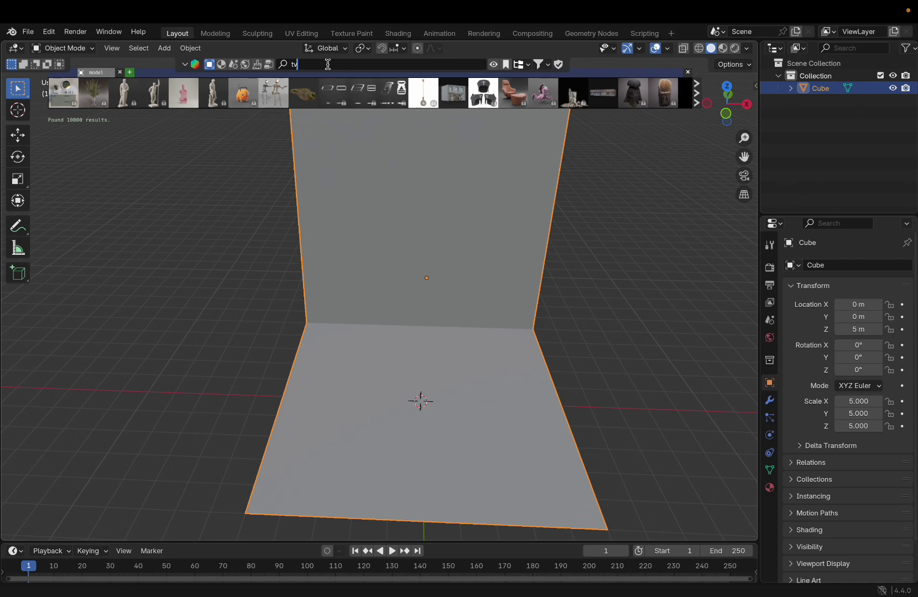
type("tv")
key("Return")
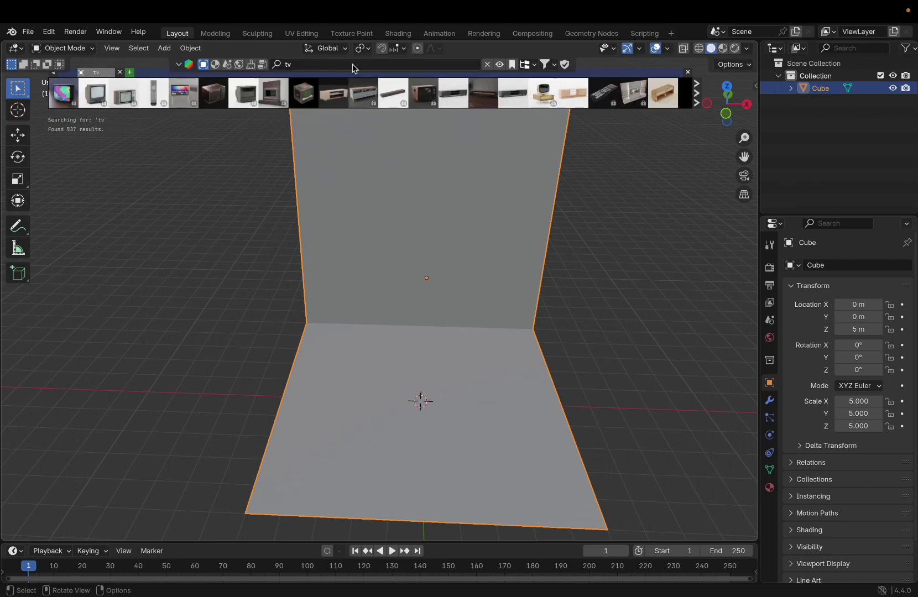
left_click(546, 65)
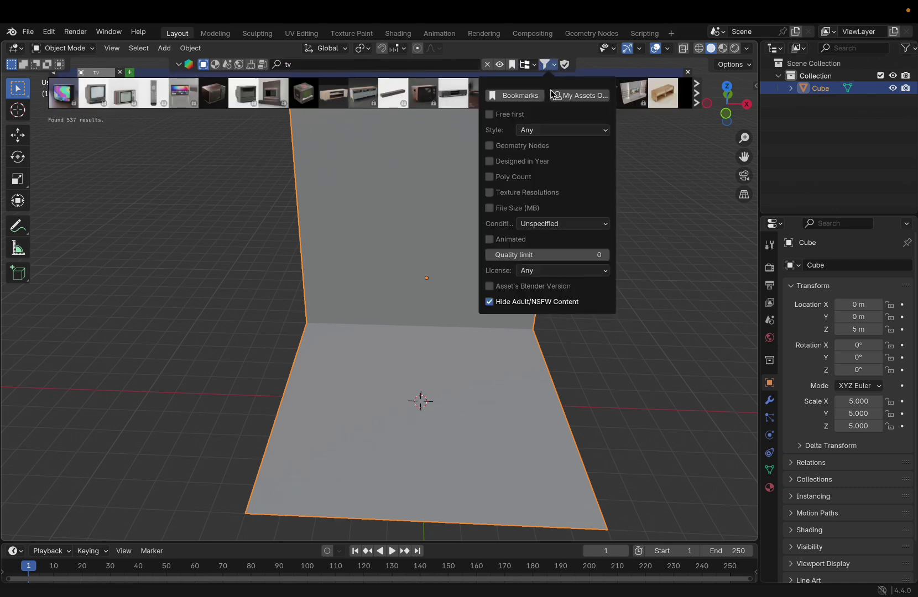
left_click(489, 113)
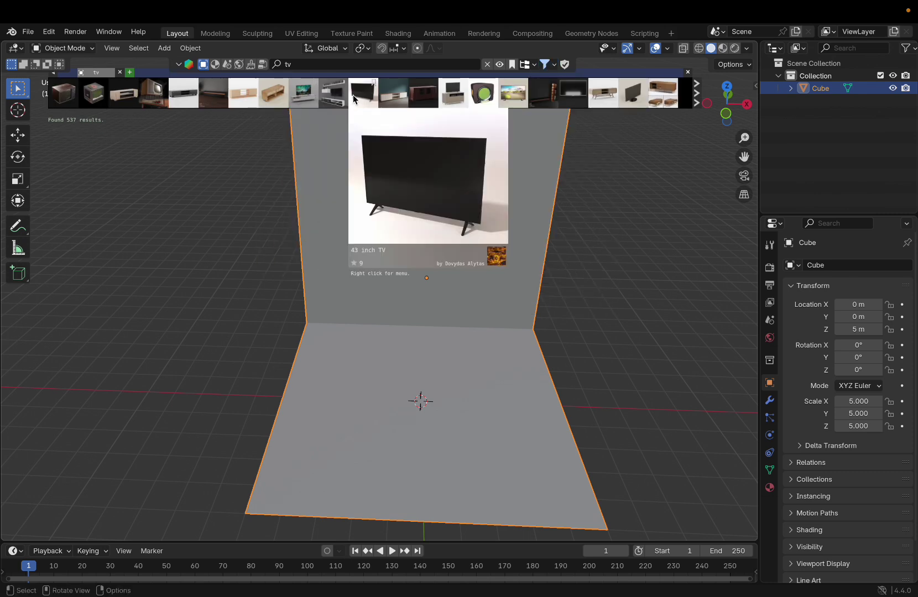
- Add the free "TV set" model to the room's floor, centred in front of the back wall
mouse_move(335, 100)
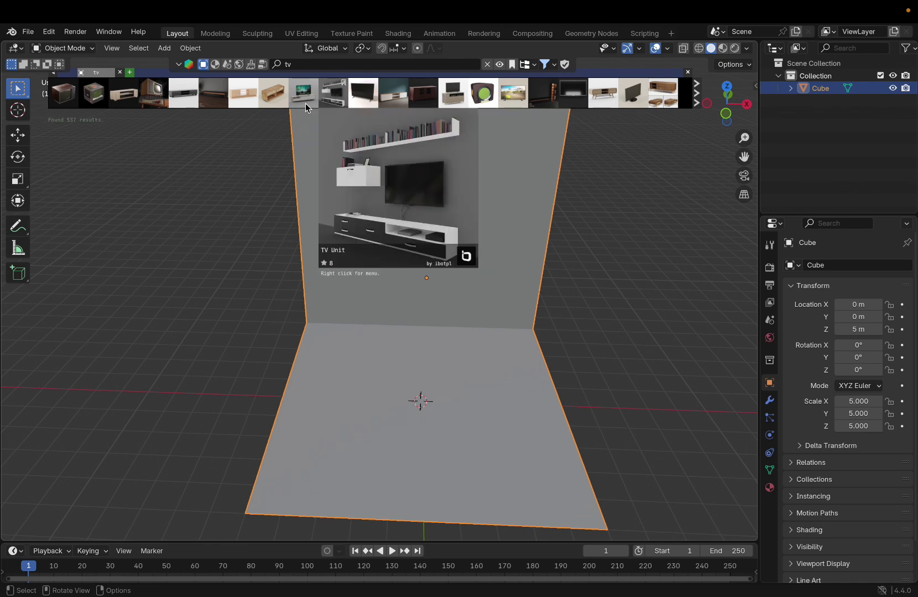
mouse_move(303, 109)
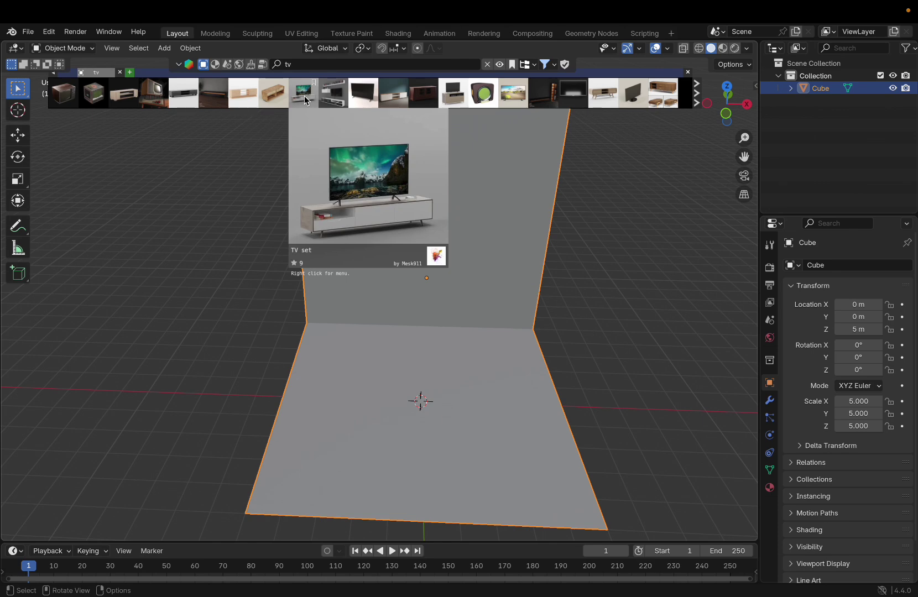
left_click_drag(305, 100, 431, 339)
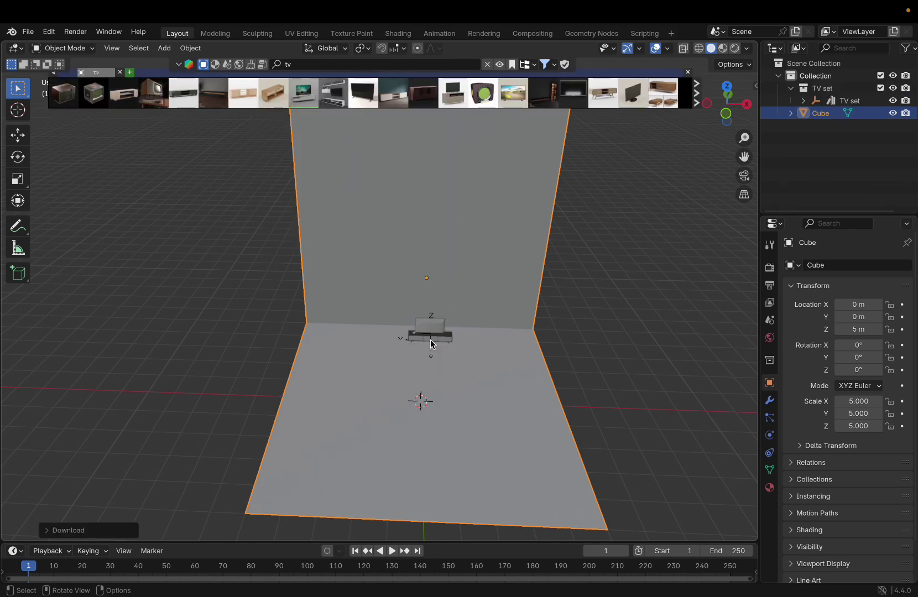
scroll(430, 339, "up", 3)
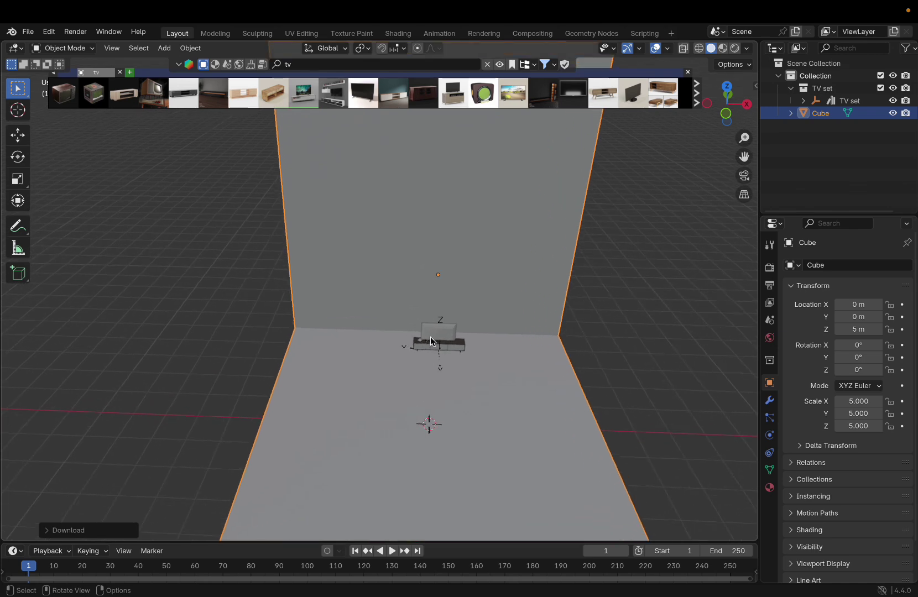
scroll(430, 337, "left", 5)
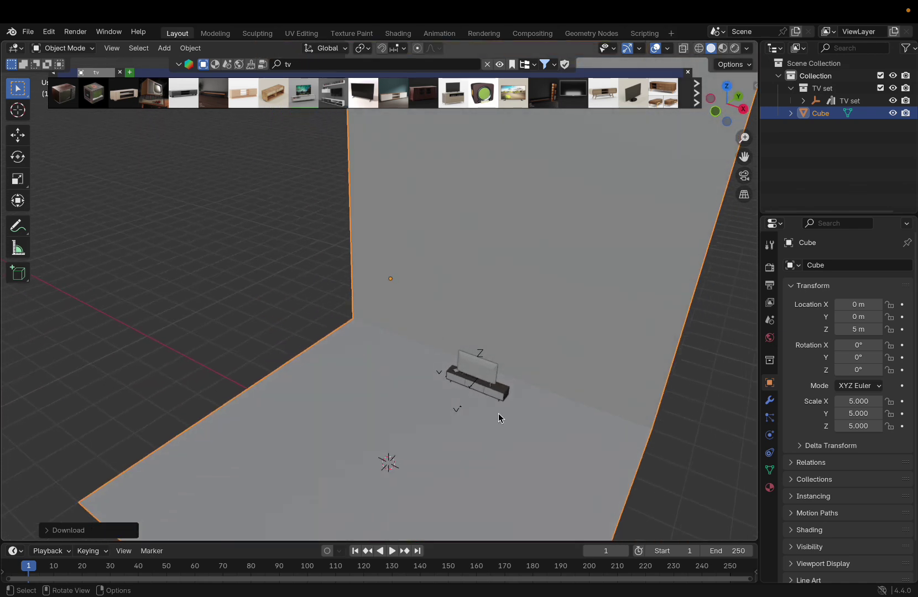
scroll(499, 418, "left", 10)
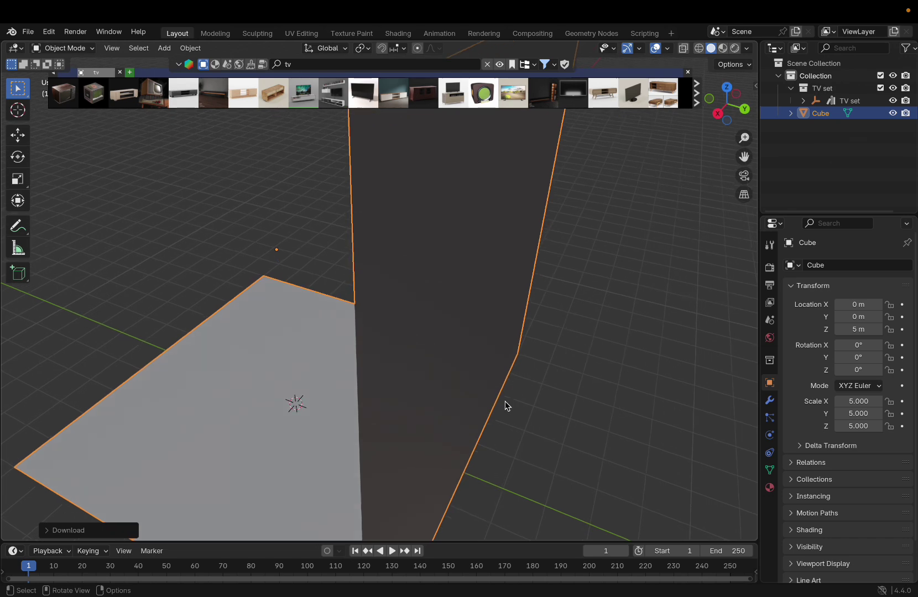
scroll(505, 405, "left", 5)
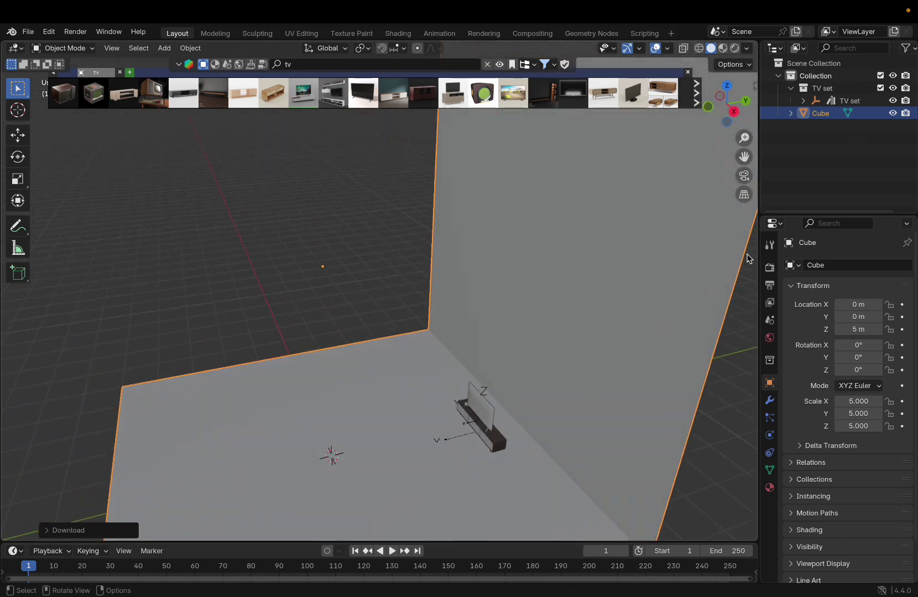
- Select the TV and its cabinet together and scale both up to about 2.13 times
left_click(818, 89)
left_click(819, 102)
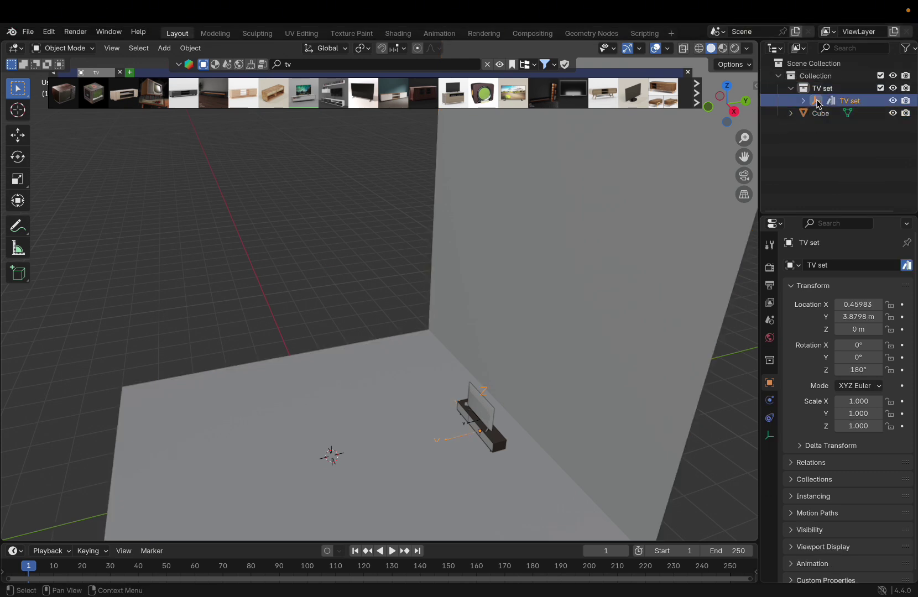
left_click(803, 101)
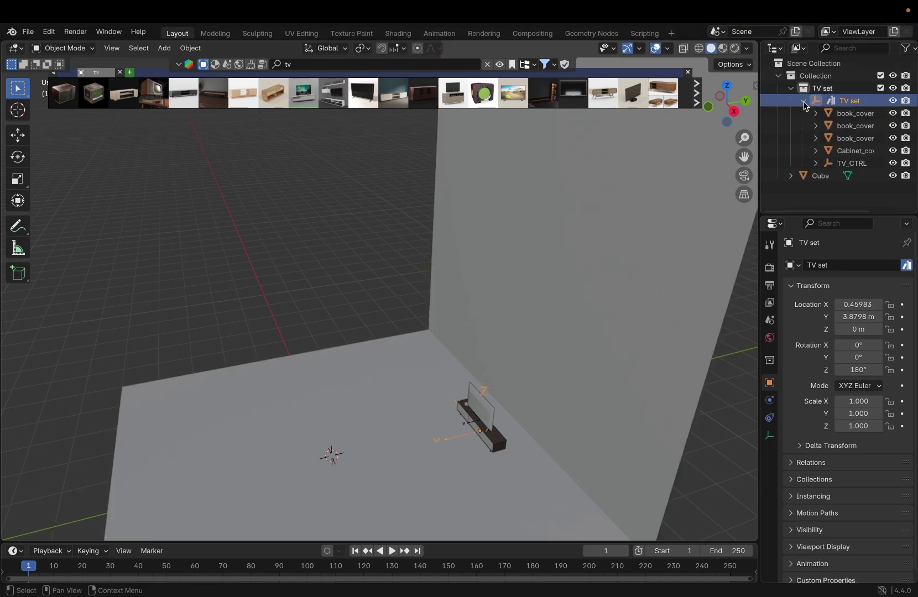
left_click(845, 165)
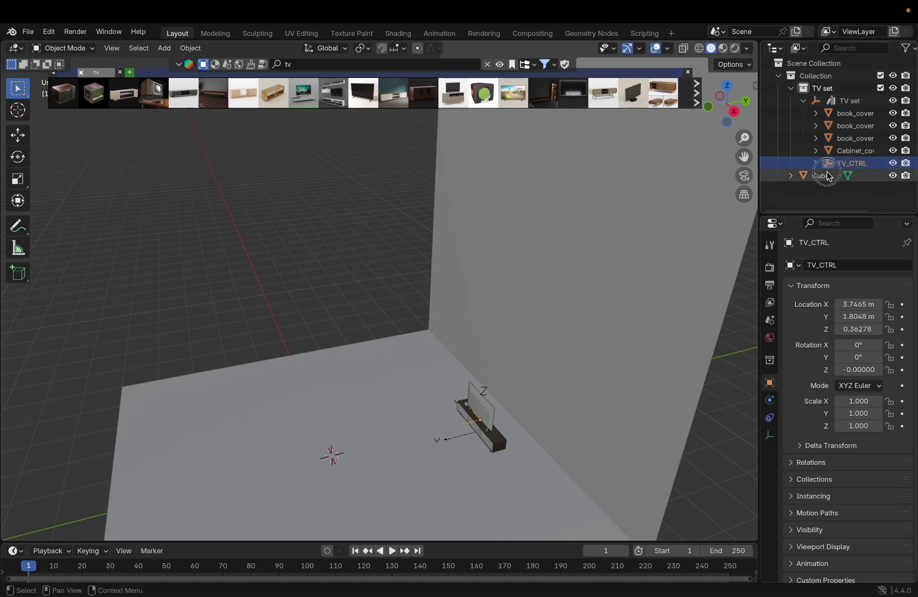
left_click(825, 176)
left_click(497, 438)
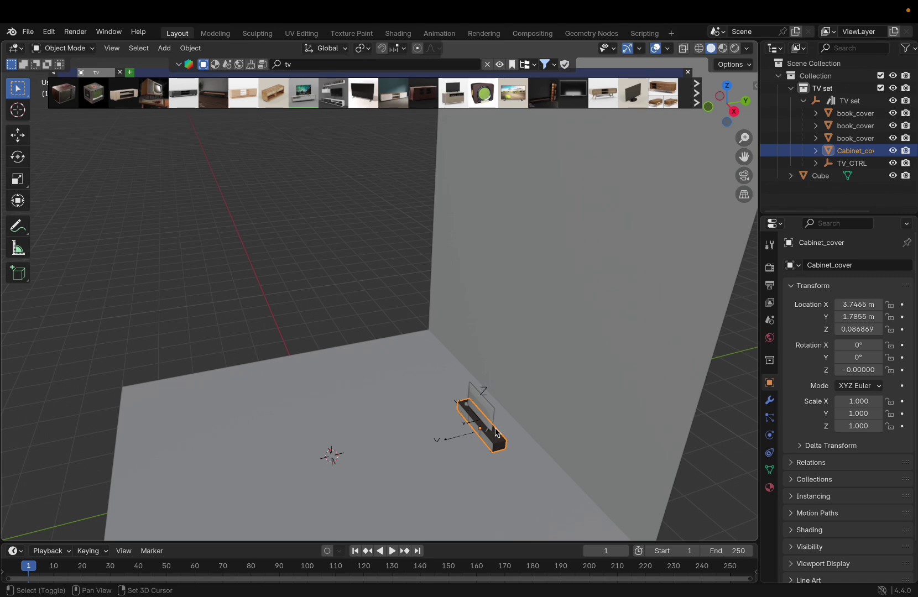
left_click(487, 415, "shift")
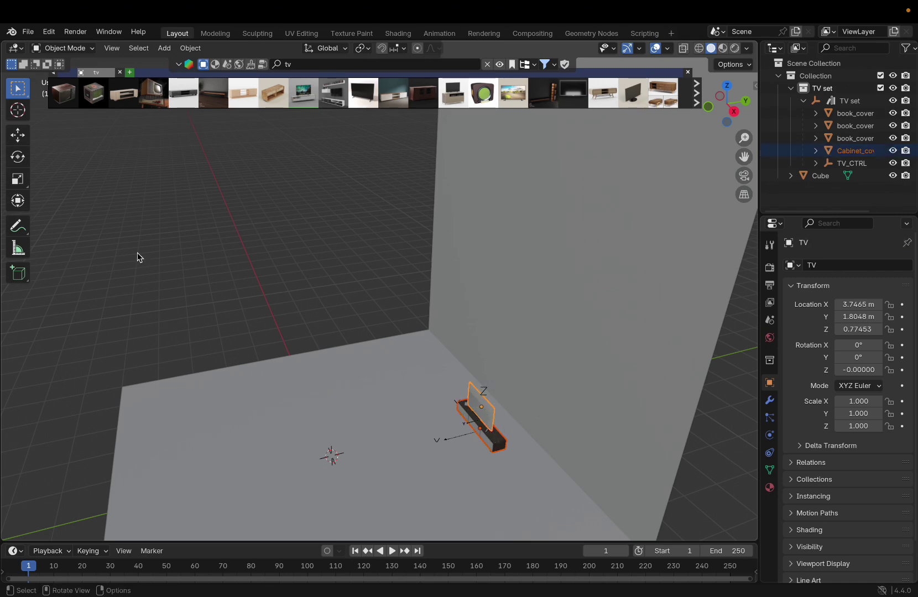
left_click(19, 180)
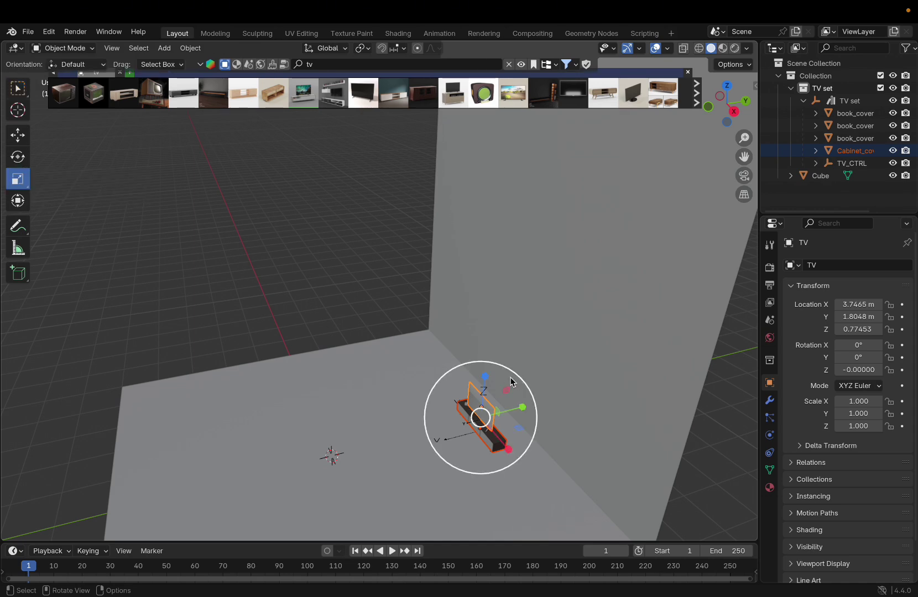
left_click_drag(513, 381, 572, 360)
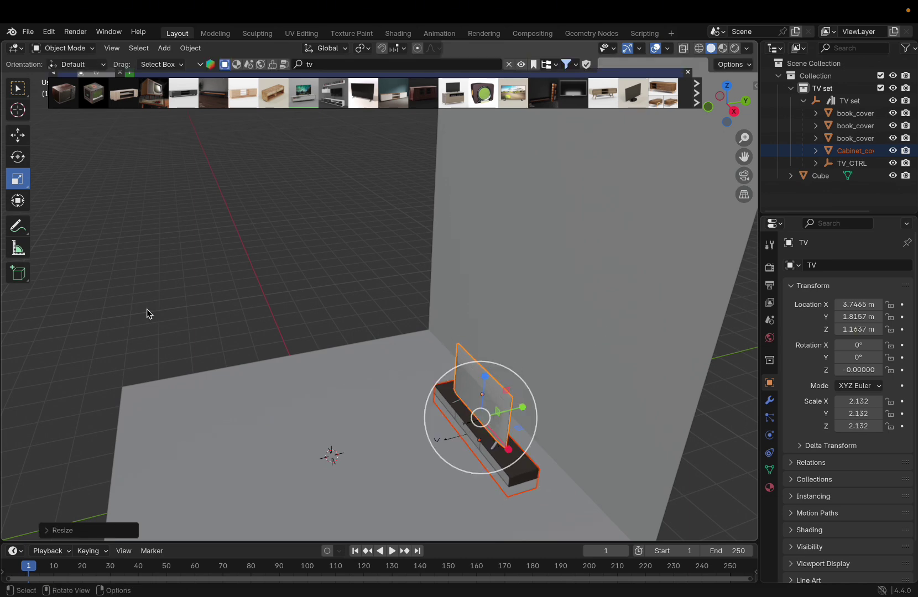
- Rotate the TV and cabinet about 180° around the vertical axis so the screen faces into the room
left_click(21, 202)
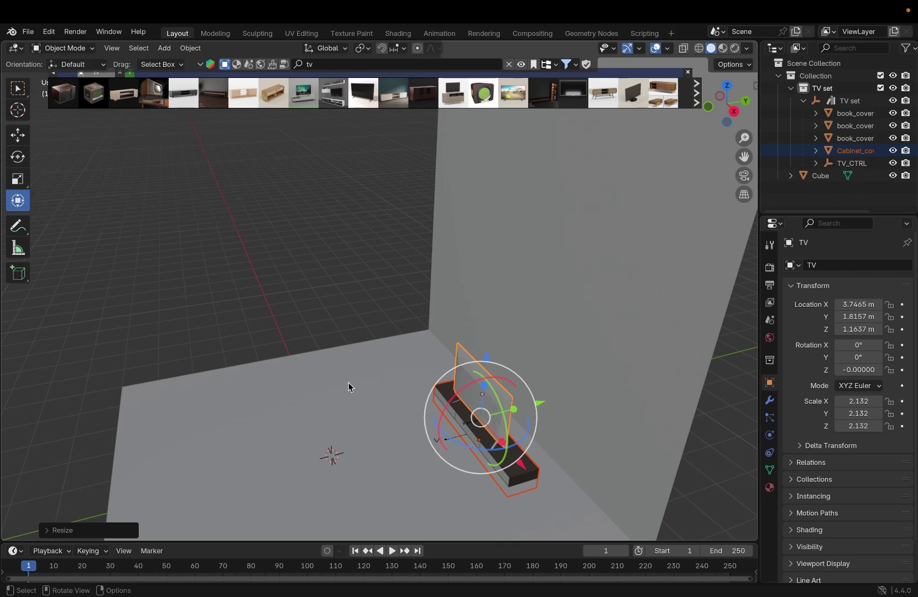
middle_click_drag(348, 386, 390, 396)
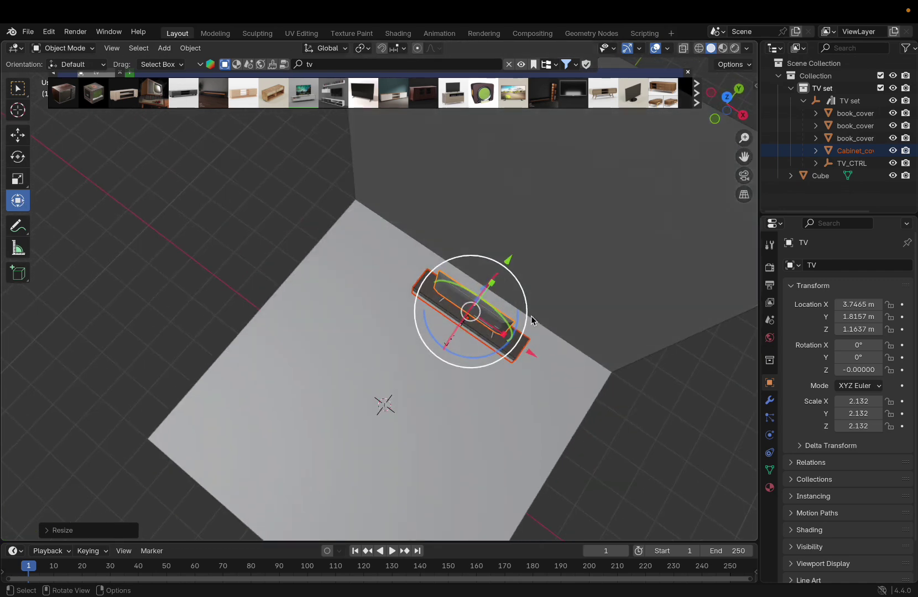
left_click_drag(520, 320, 410, 303)
middle_click_drag(496, 292, 463, 327)
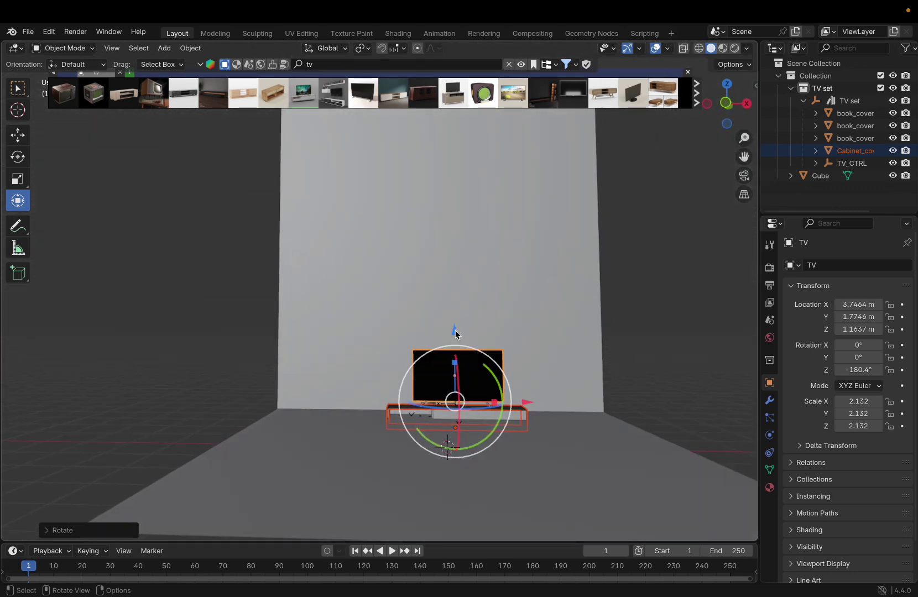
- Raise the TV and cabinet about 0.3 m onto the floor and move them about 0.6 m back towards the wall
left_click_drag(455, 332, 454, 314)
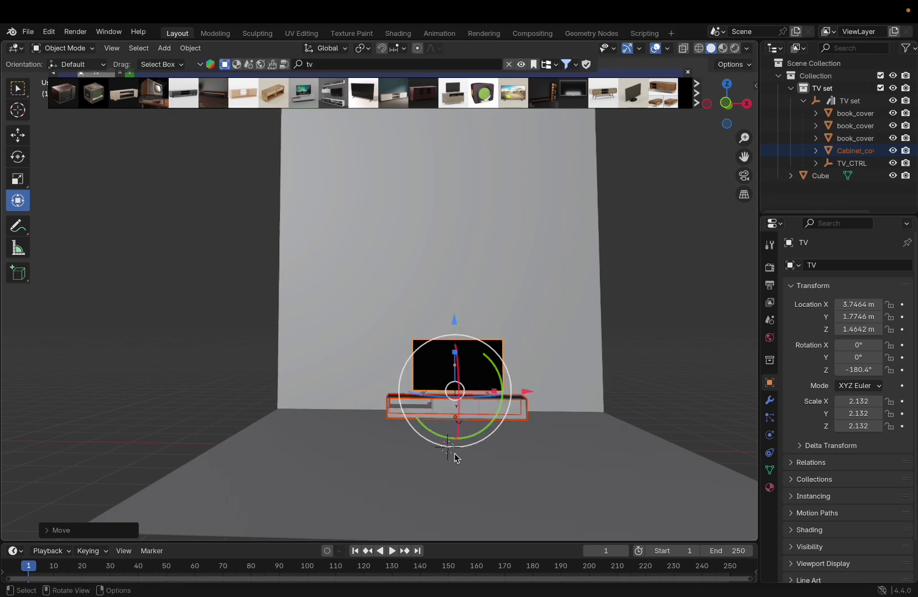
middle_click_drag(454, 458, 457, 456)
left_click_drag(500, 426, 524, 424)
middle_click_drag(524, 425, 524, 425)
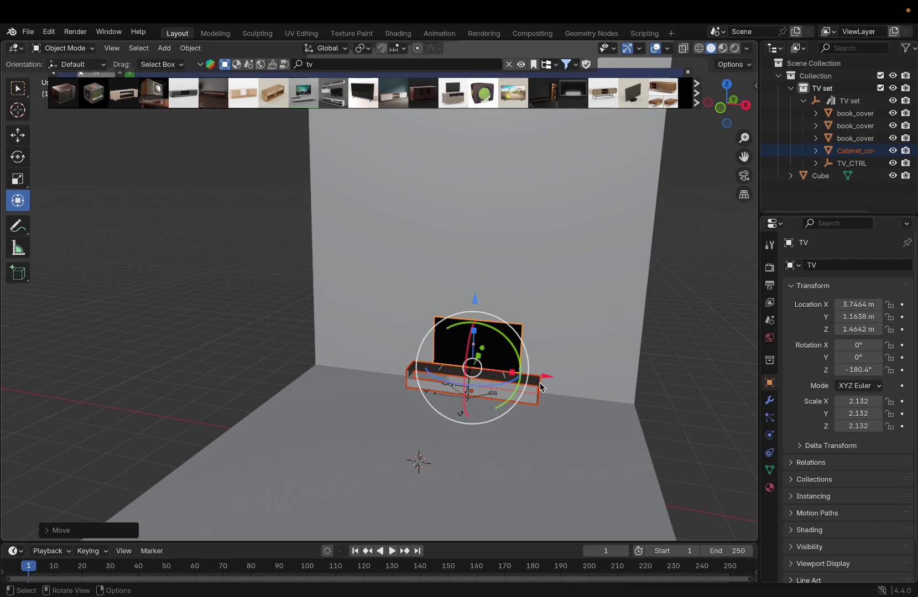
- Search the BlenderKit models for "human sitting" and look through the results for a seated figure
mouse_move(344, 99)
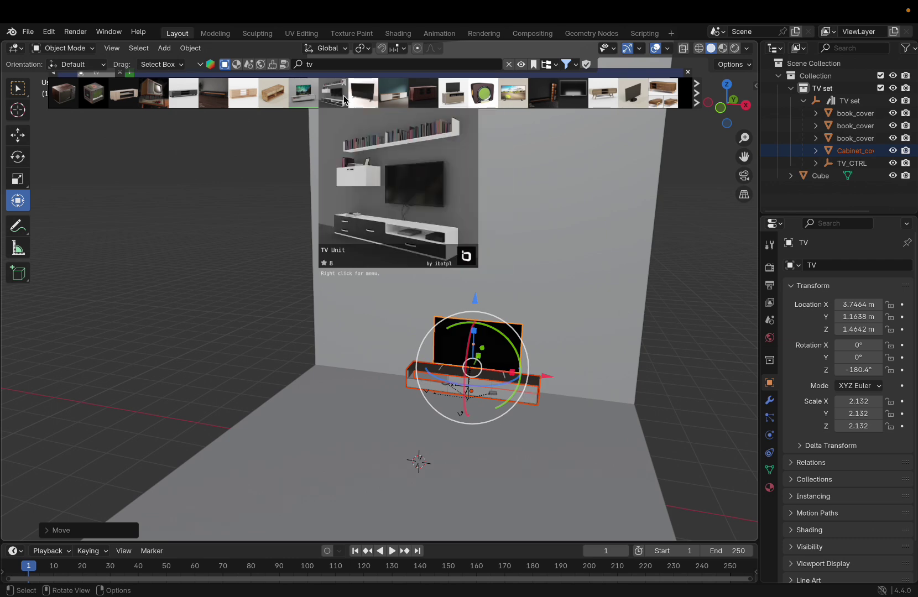
left_click(332, 66)
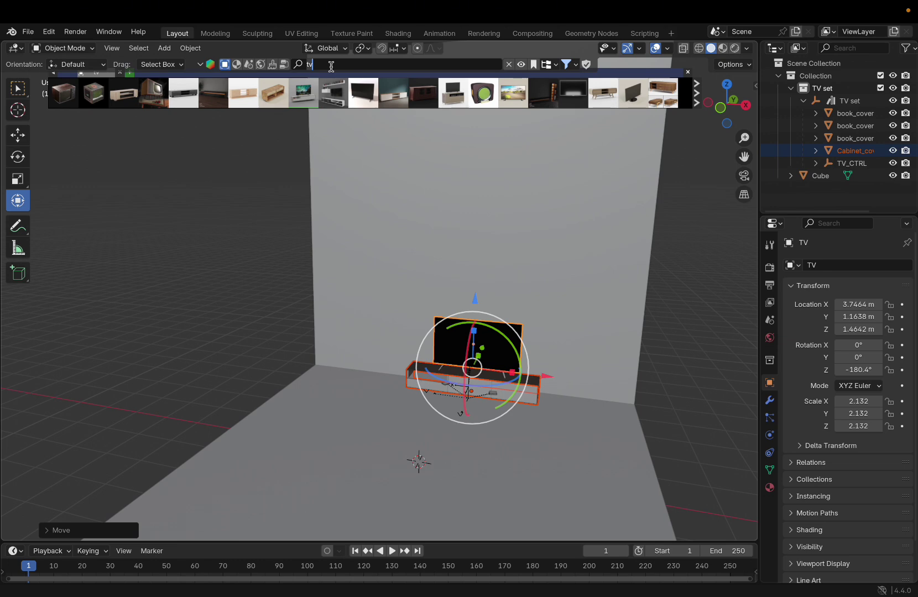
key("BackSpace")
key("BackSpace")
type("hum")
key("Return")
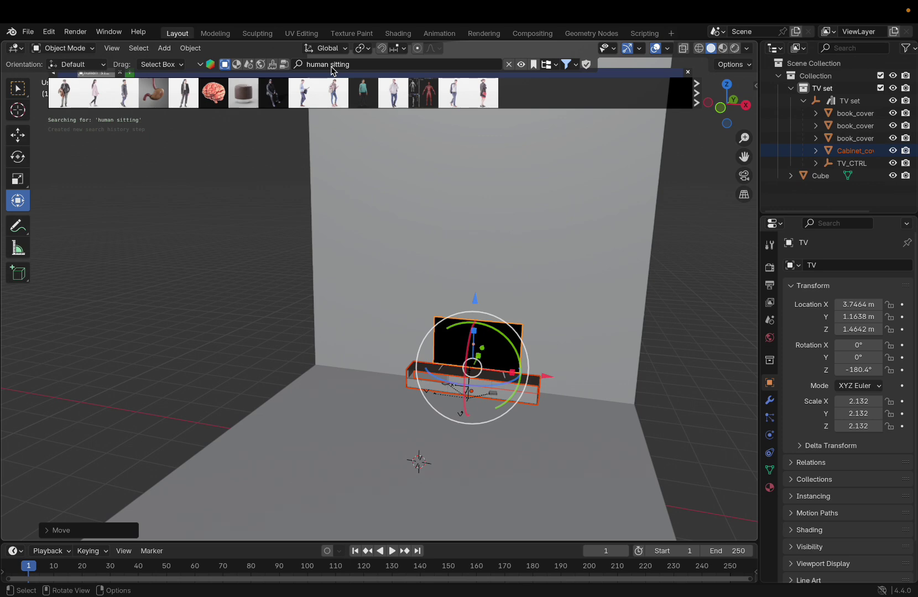
mouse_move(237, 95)
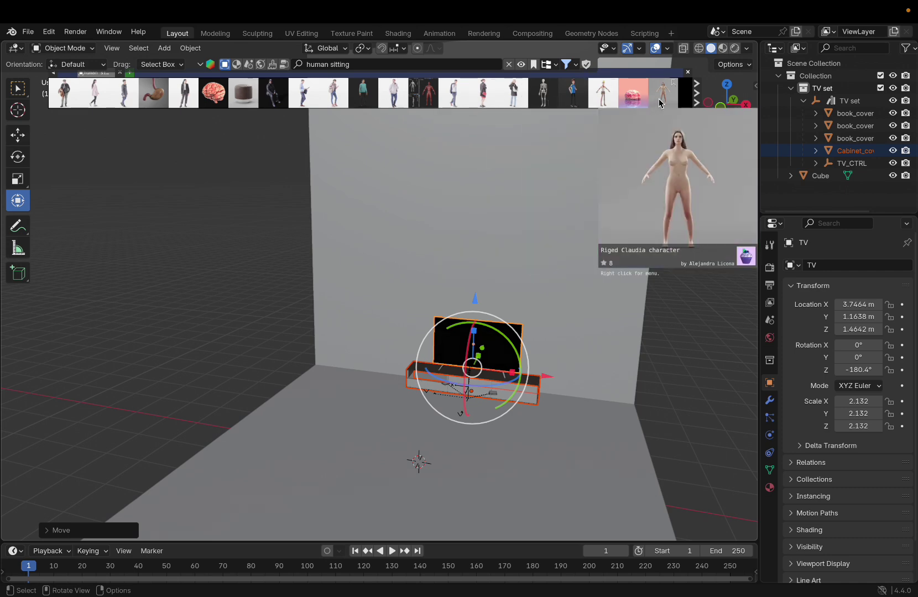
scroll(639, 100, "down", 5)
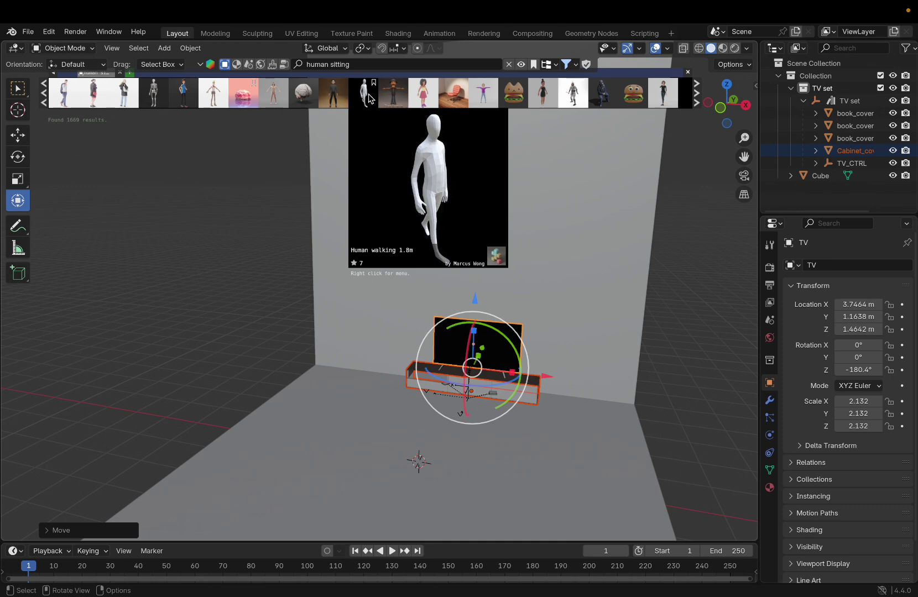
scroll(369, 98, "up", 3)
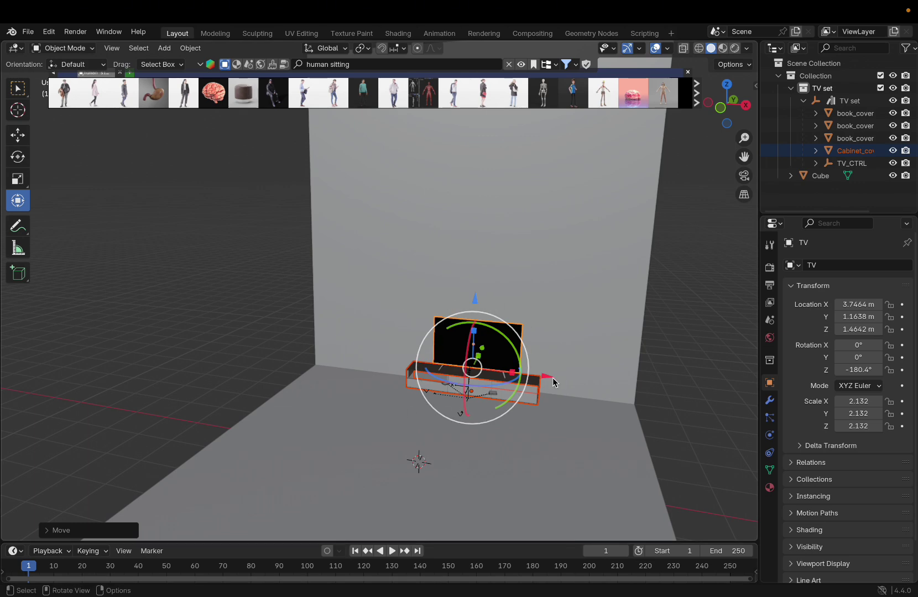
- Search the BlenderKit models for "couch" and add the light two-seat "Couch" to the floor in front of the TV
middle_click_drag(539, 380, 553, 379)
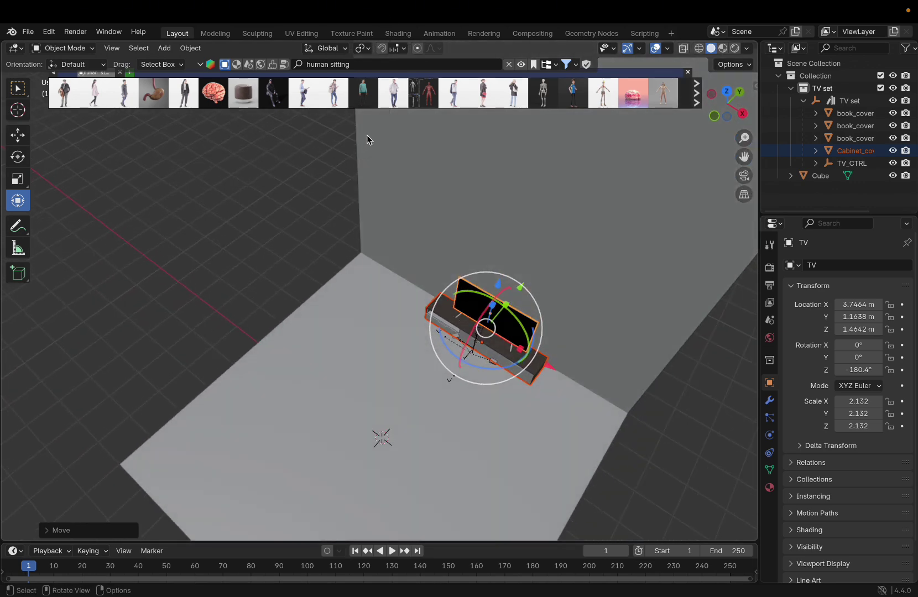
left_click(364, 65)
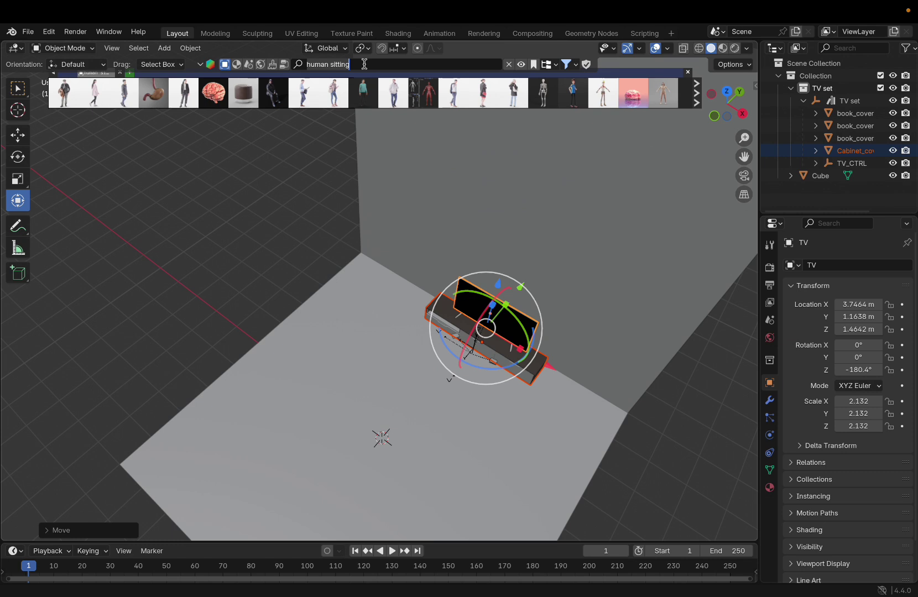
key("ctrl+a")
type("c")
key("Return")
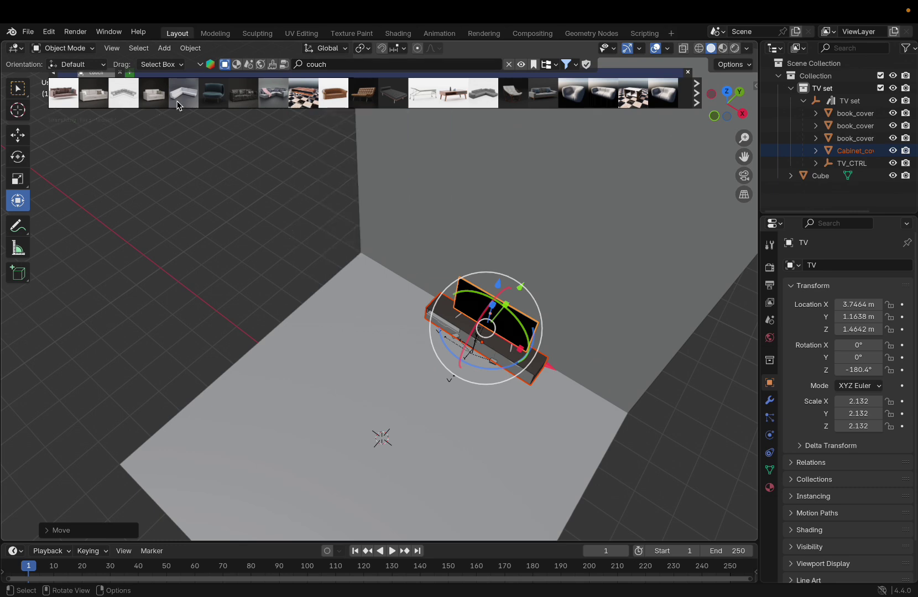
mouse_move(162, 102)
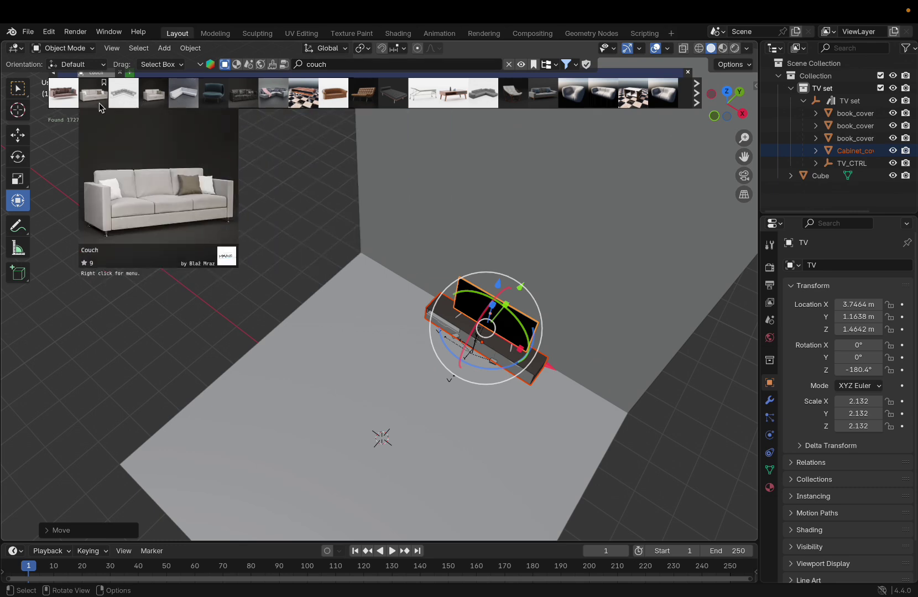
mouse_move(63, 101)
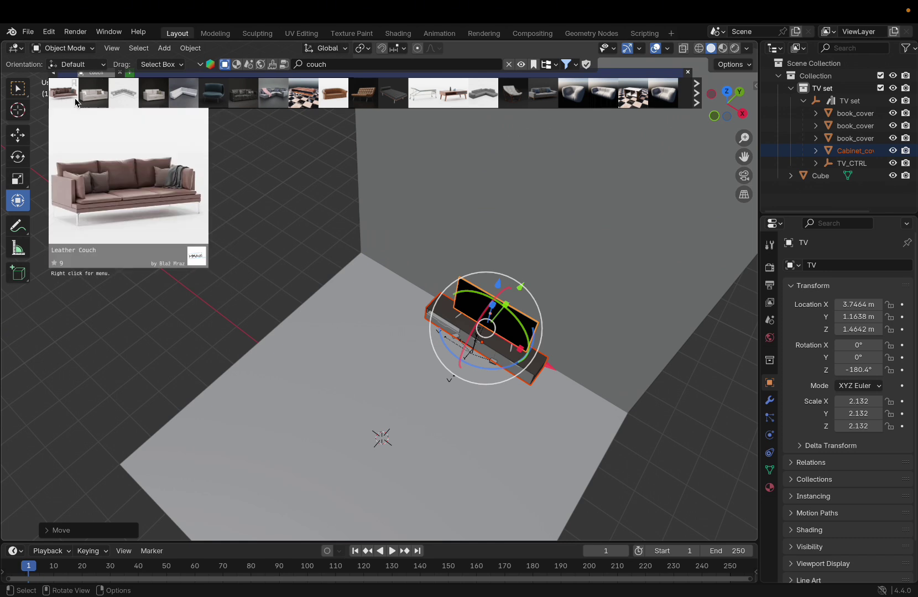
left_click(153, 99)
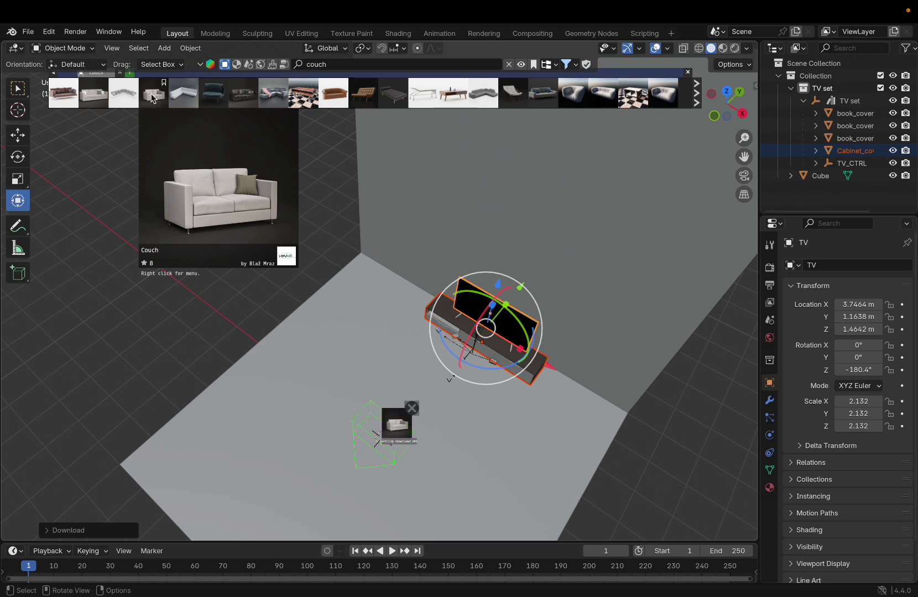
key("KP_1")
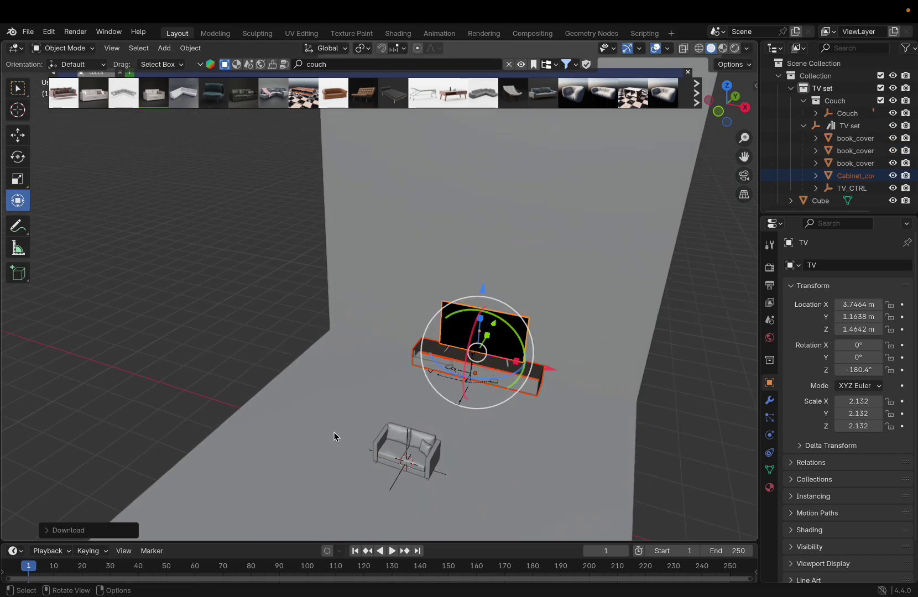
left_click(417, 449)
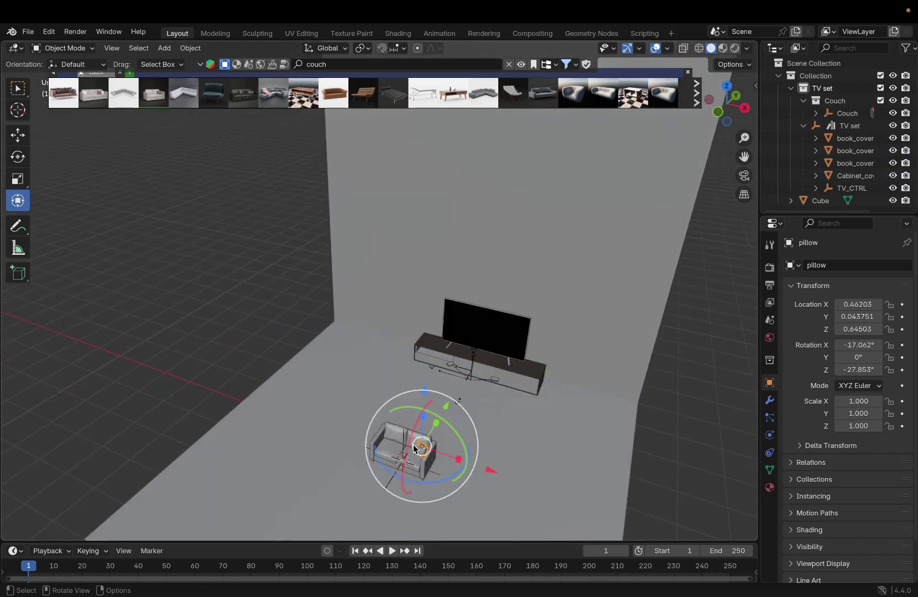
left_click(19, 184)
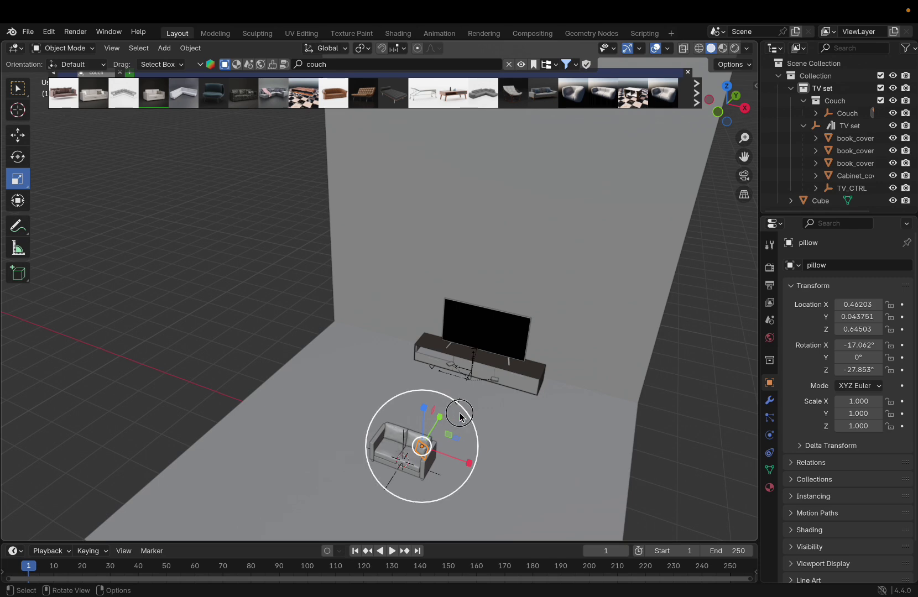
left_click_drag(462, 416, 489, 397)
key("ctrl+z")
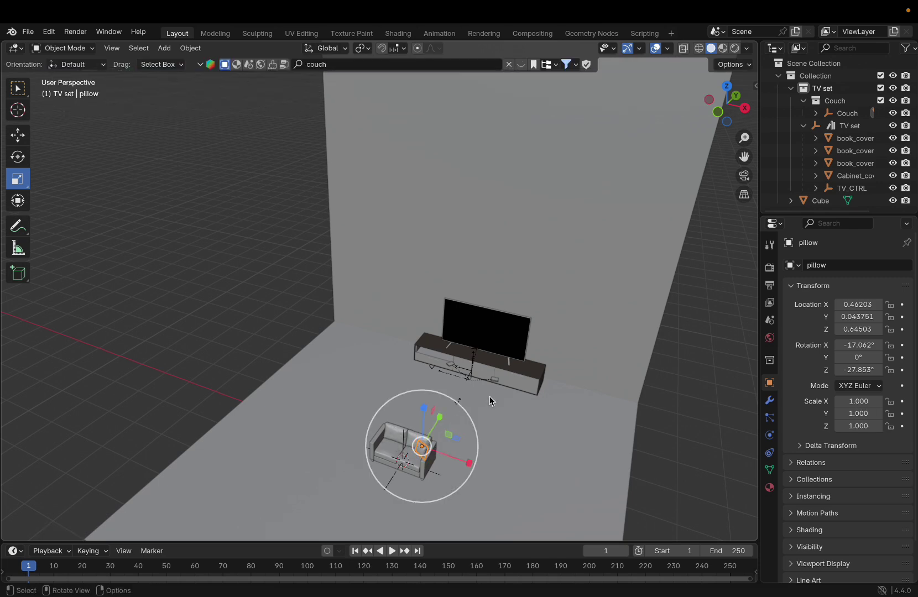
- Select all the couch's parts, including cushions, armrests and base, and scale them together to about 2.16 times
left_click(401, 442)
left_click(414, 456)
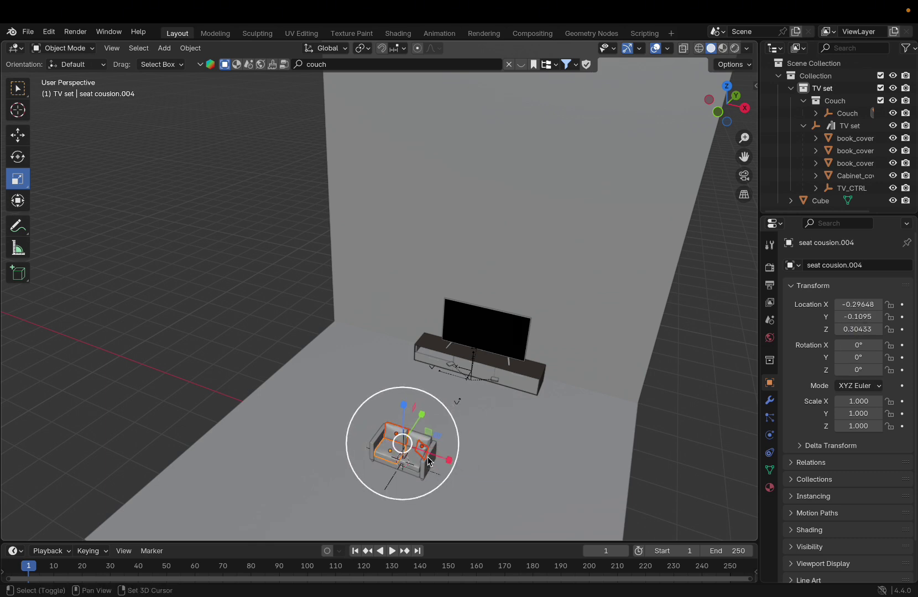
left_click(433, 455)
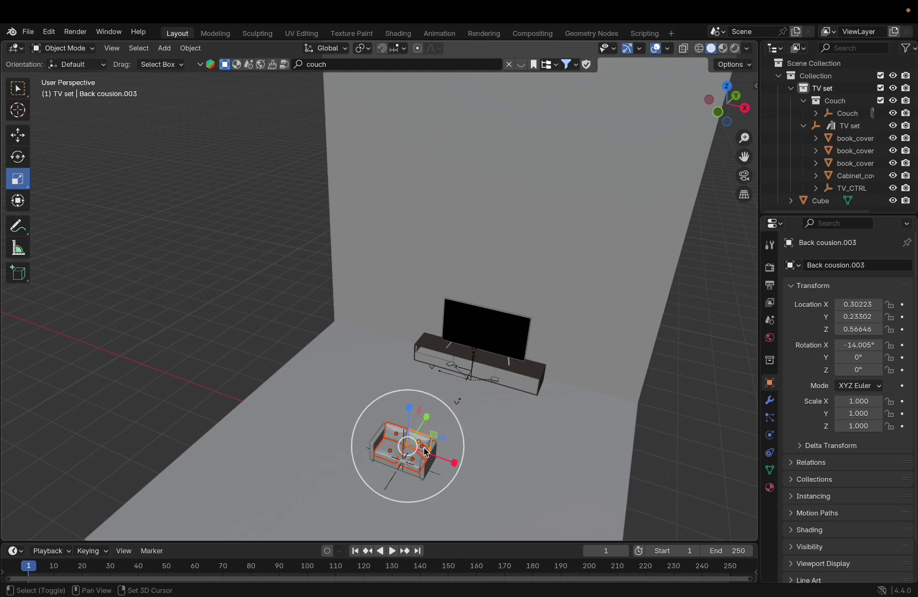
left_click(425, 462)
left_click(409, 474)
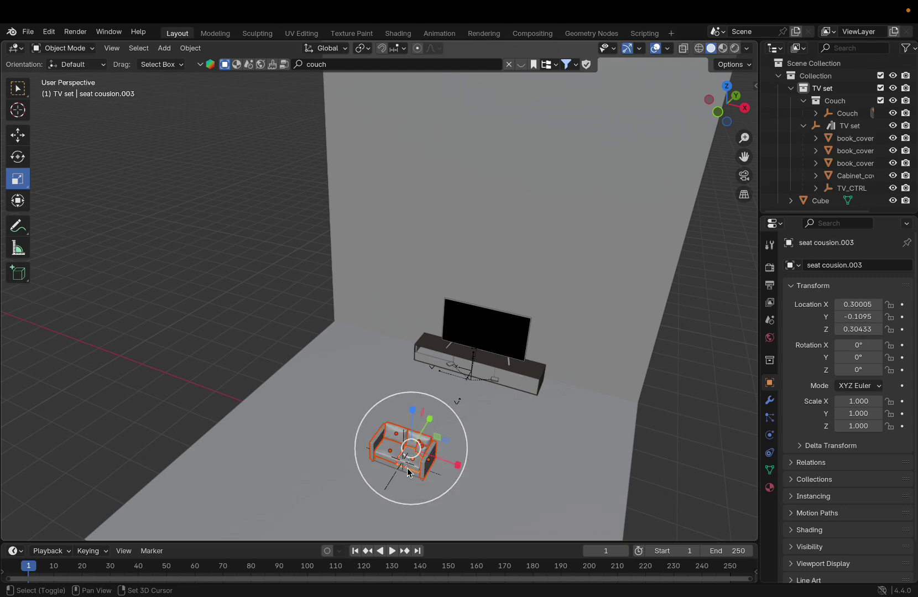
left_click(407, 474)
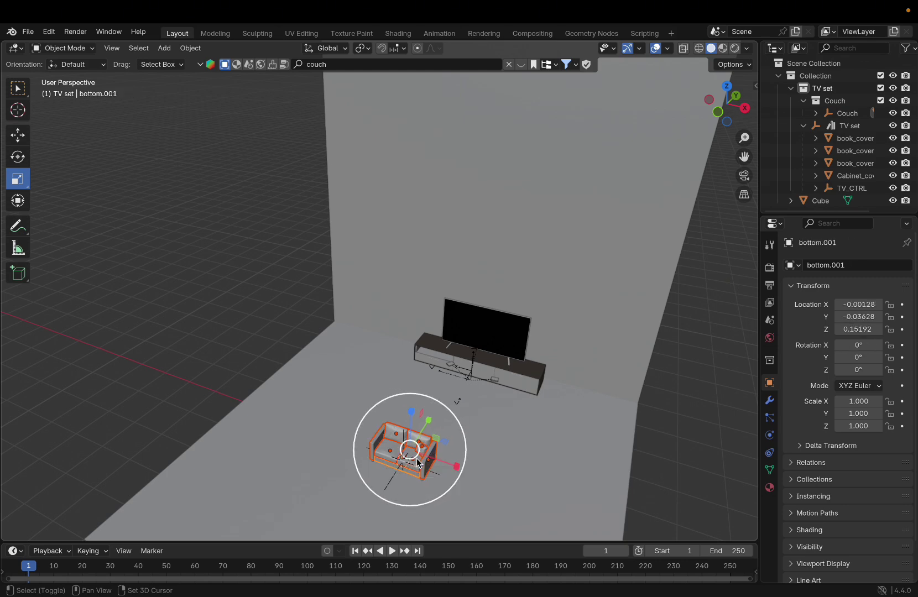
key("s")
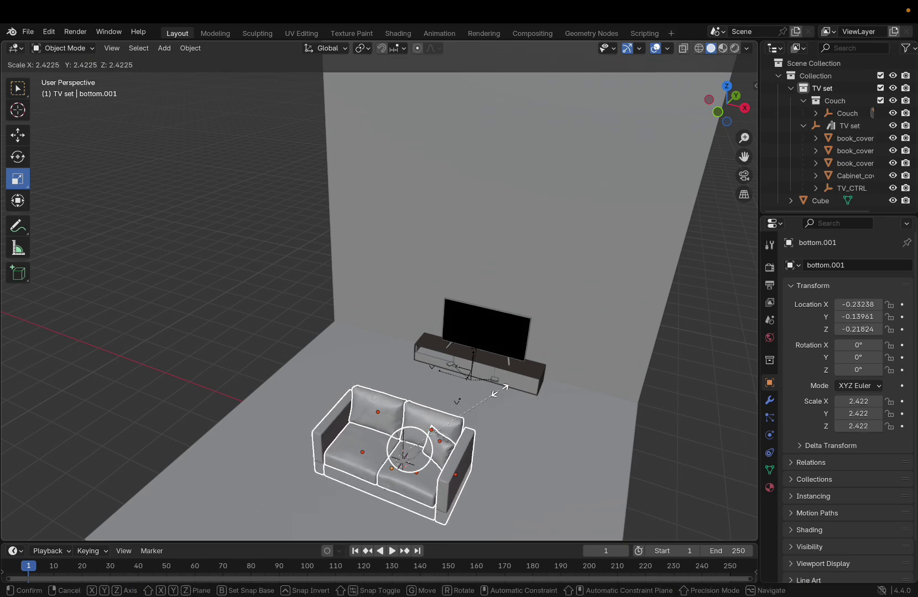
left_click(491, 400)
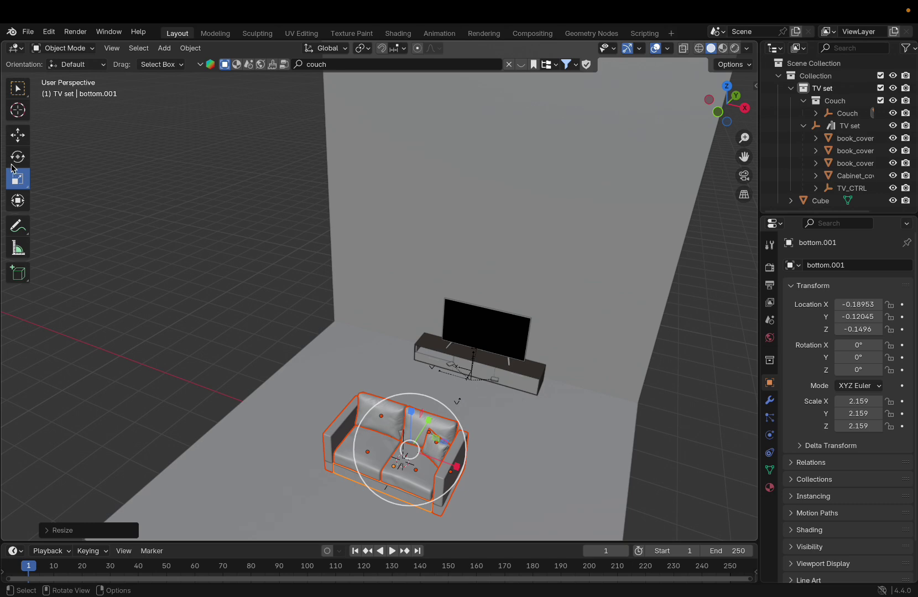
- Rotate the whole couch about 180° around the vertical axis to face the TV, and deselect it
left_click(18, 200)
mouse_move(511, 529)
middle_mouse_down()
mouse_move(511, 498)
mouse_move(506, 522)
middle_mouse_up()
left_click_drag(441, 399, 316, 381)
middle_click_drag(317, 382, 634, 382)
left_click(633, 382)
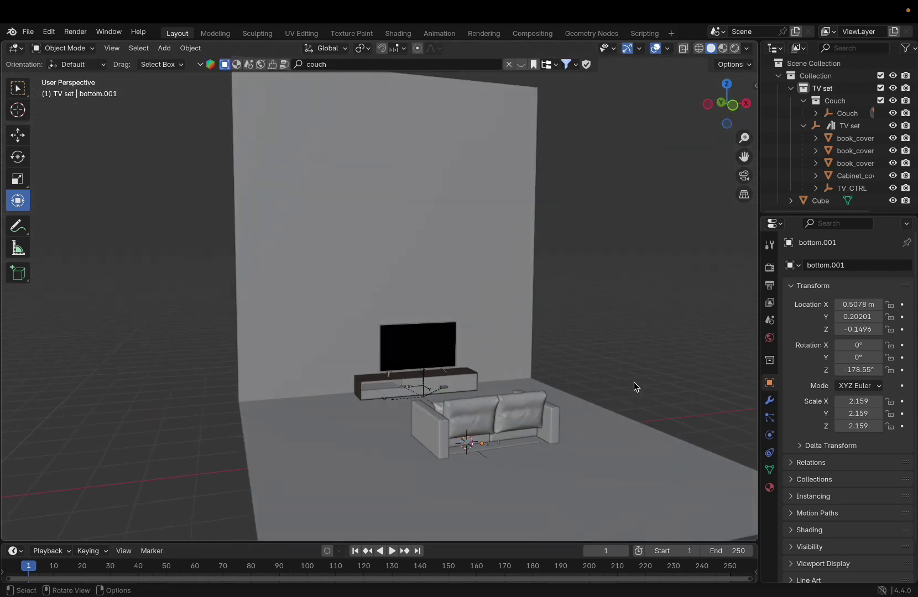
- Switch the viewport to rendered shading to show the room with its actual lighting
key("KP_8")
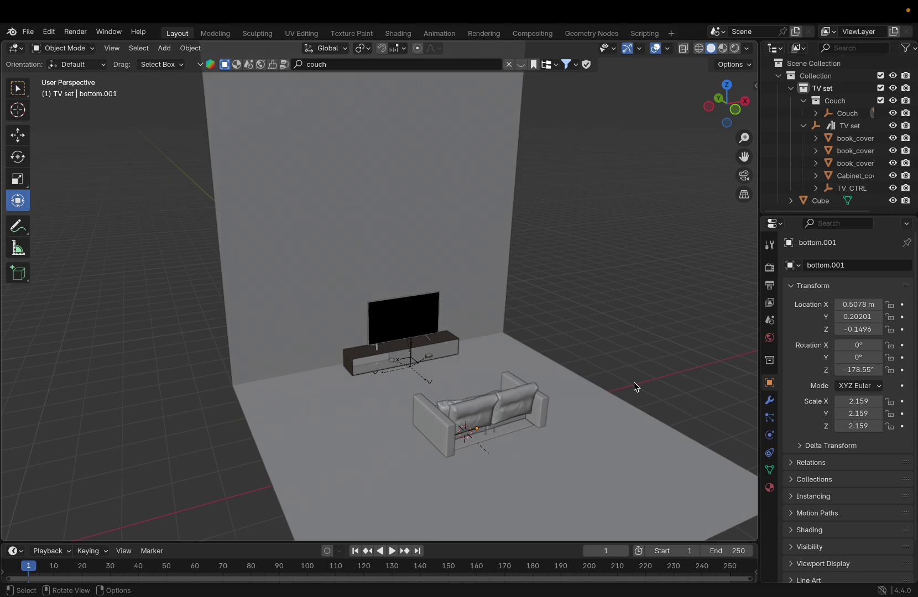
left_click(488, 436)
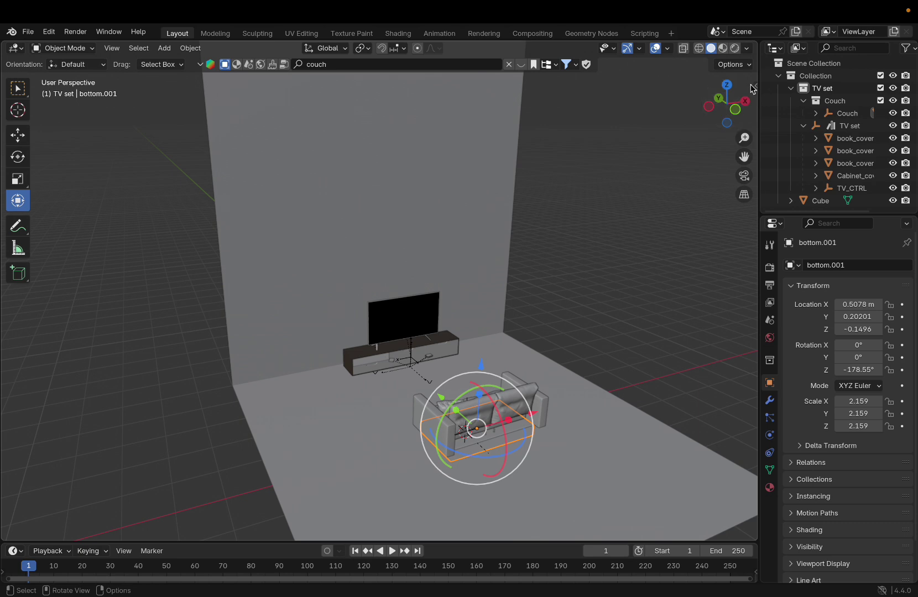
left_click(735, 49)
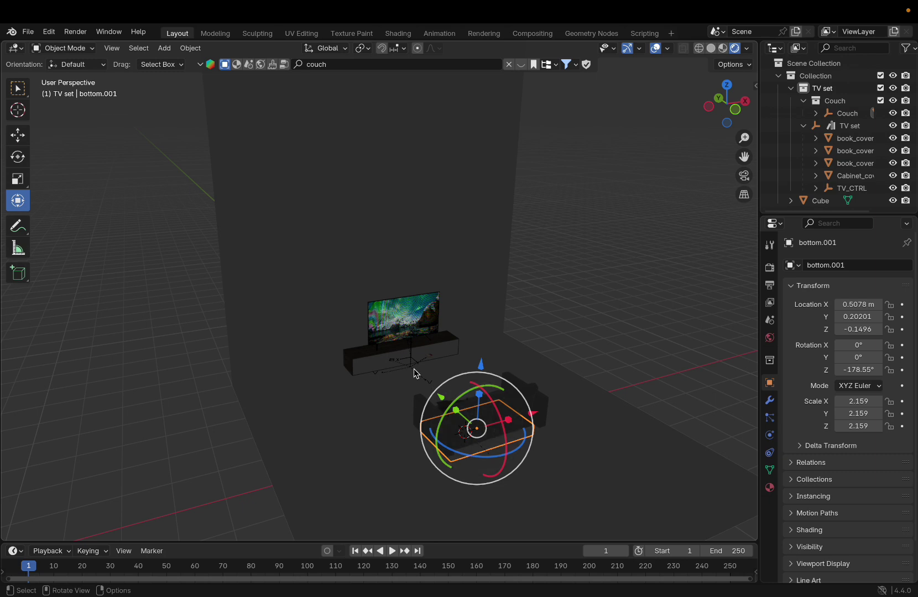
scroll(416, 374, "down", 5)
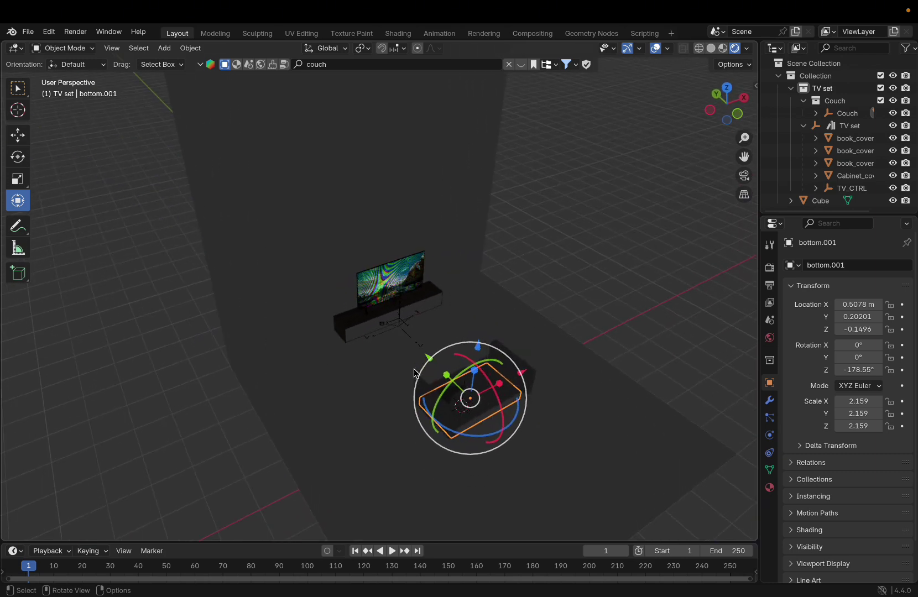
scroll(416, 374, "up", 2)
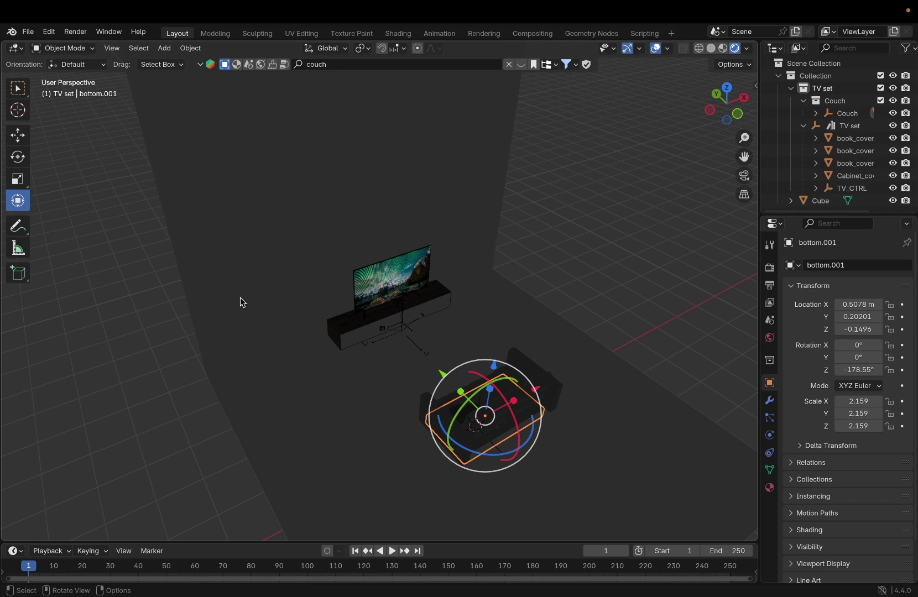
- Add a spot light and raise it straight up to a height of about 3.75 m
left_click(165, 48)
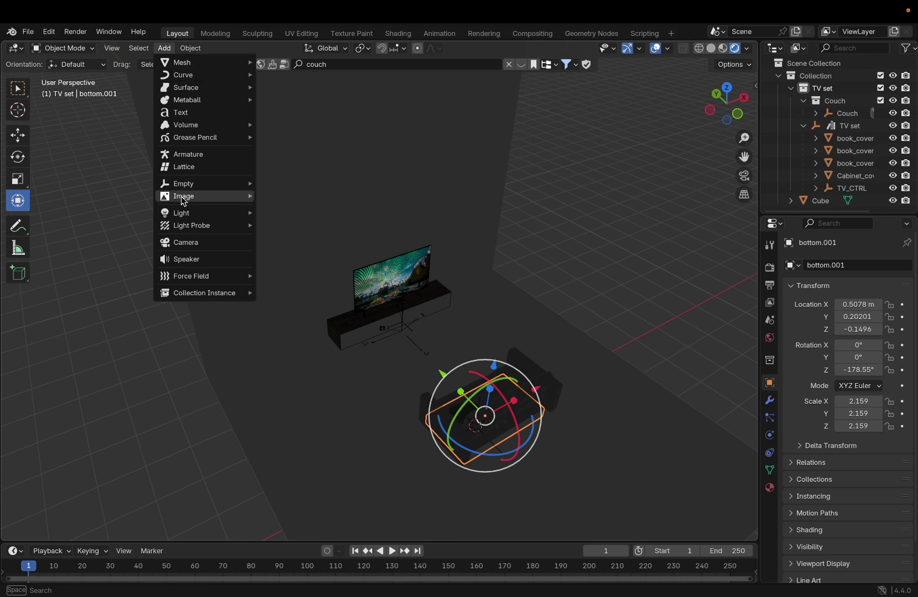
mouse_move(193, 217)
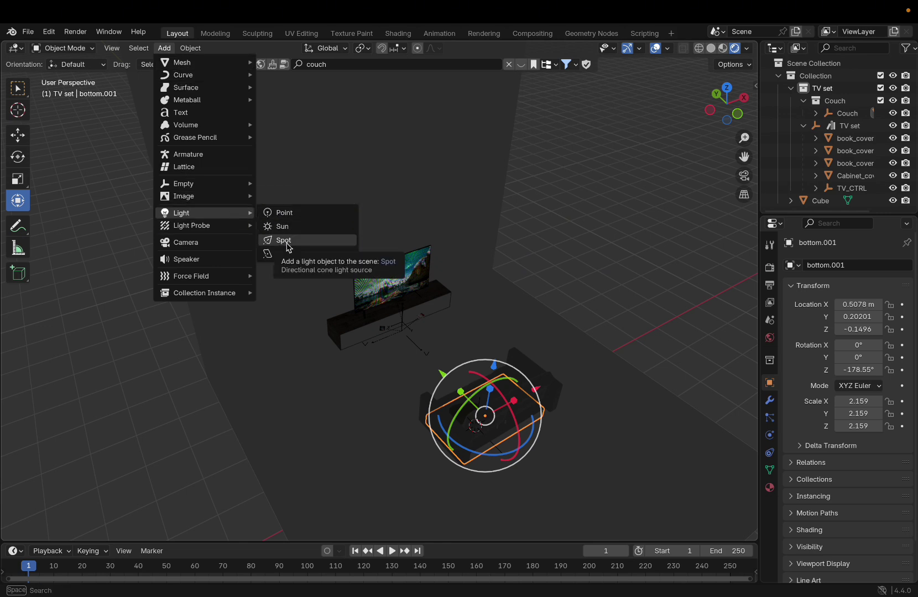
left_click(286, 243)
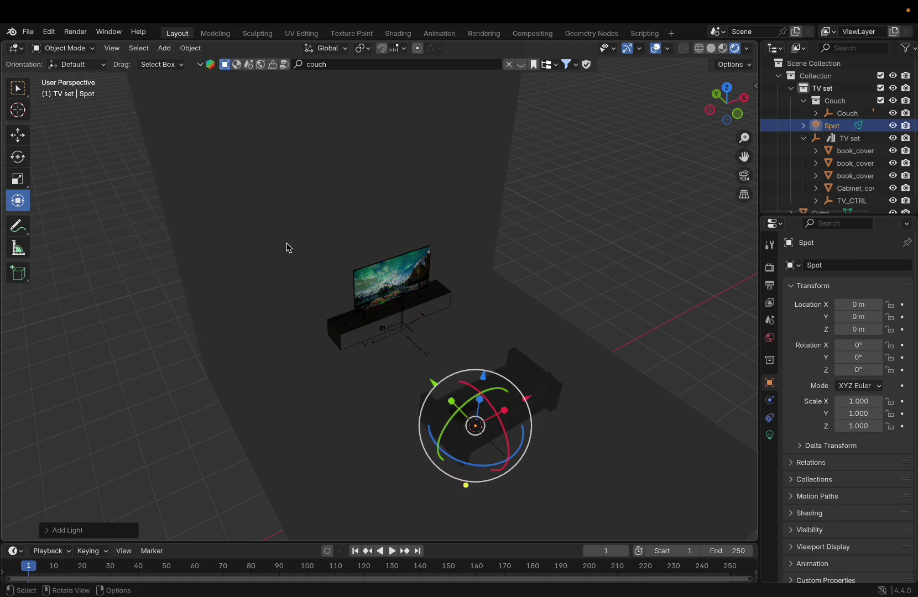
left_click_drag(484, 379, 536, 256)
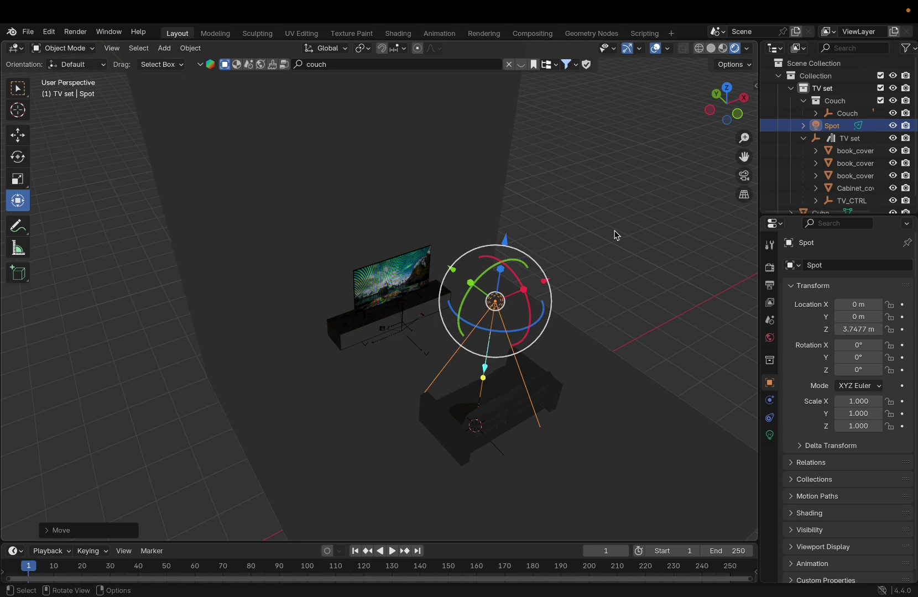
- Set the spot light's power to about 50.2 W and move it to just above and in front of the TV
left_click(769, 435)
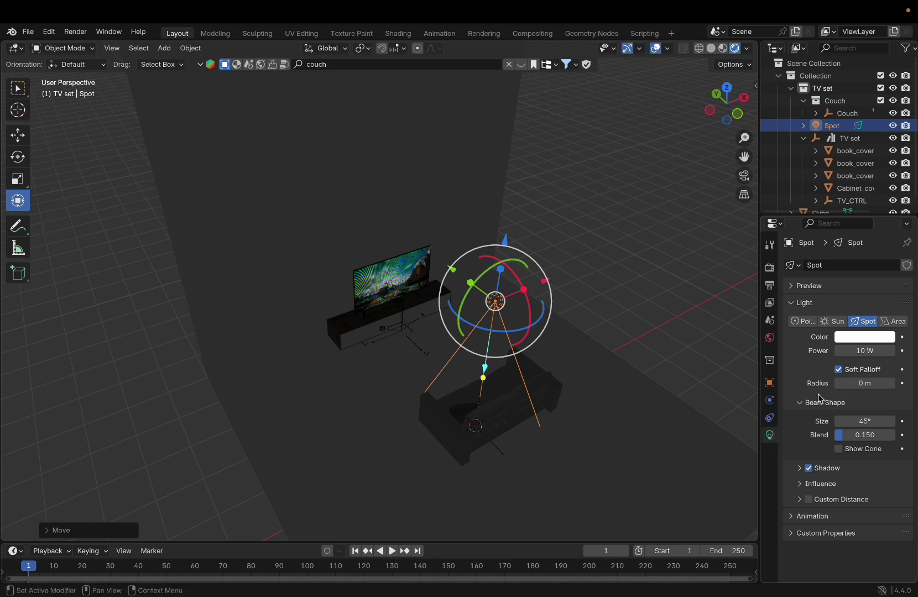
left_click_drag(866, 356, 871, 351)
middle_click_drag(569, 310, 446, 256)
left_click_drag(451, 262, 326, 162)
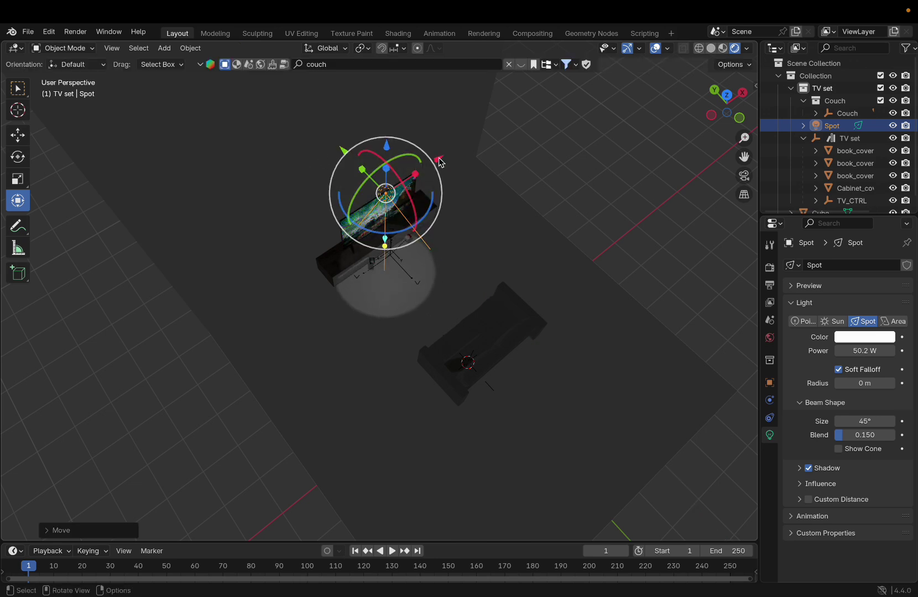
left_click_drag(441, 162, 468, 157)
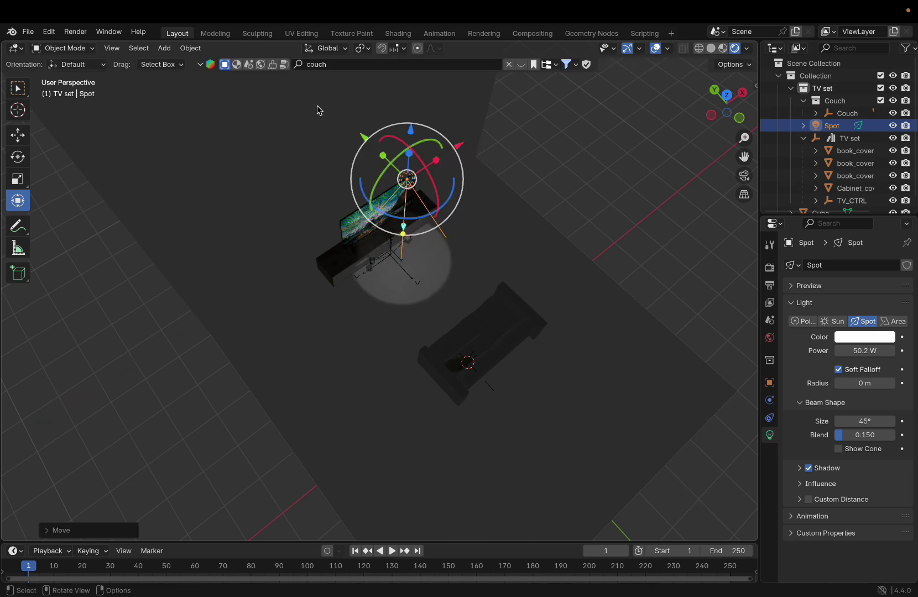
left_click_drag(363, 136, 356, 132)
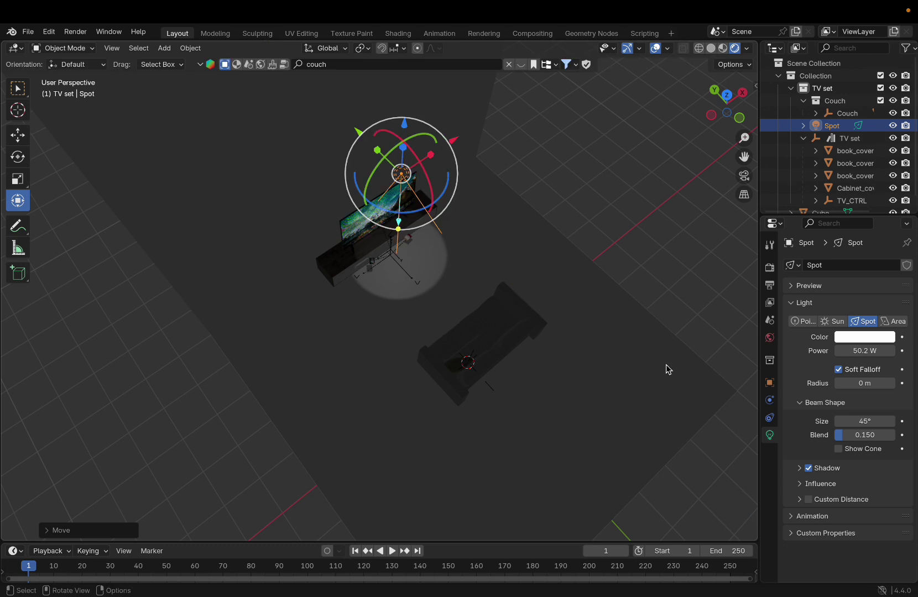
- Widen the spot light's beam to about 82.6° and set its blend to 1.000
left_click_drag(854, 421, 897, 438)
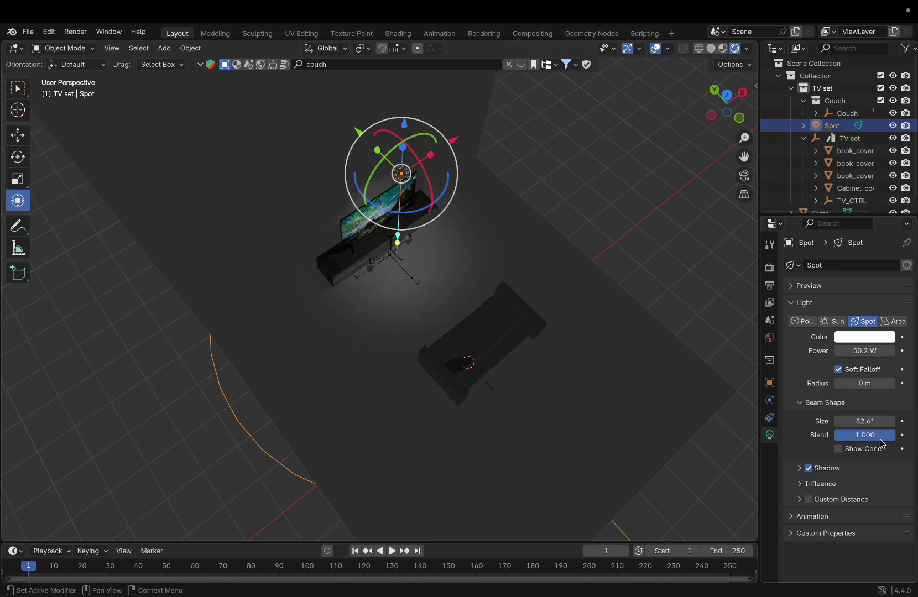
left_click(839, 449)
left_click(839, 449)
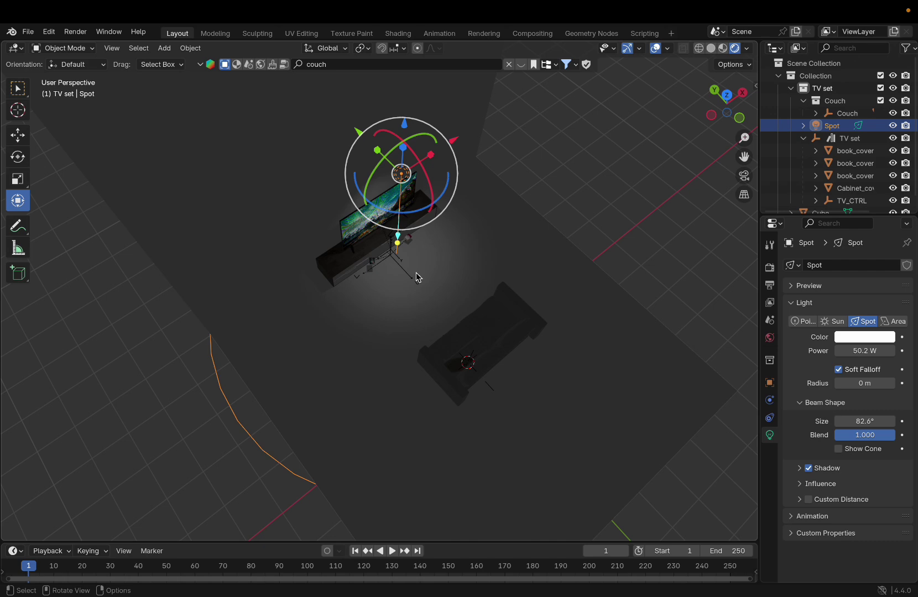
- Duplicate the spot light and move the copy along the Y axis to above the couch
middle_click_drag(403, 170, 401, 171)
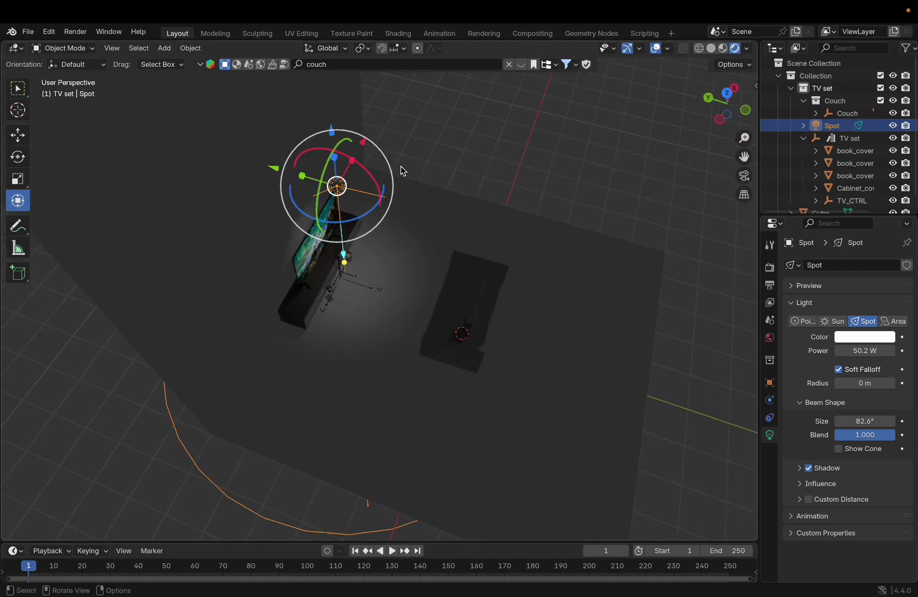
key("ctrl+c")
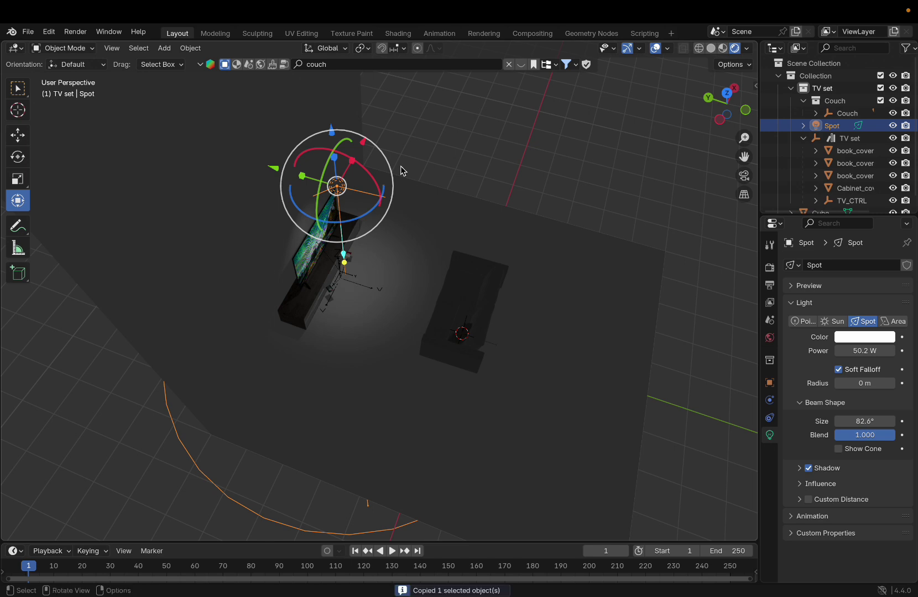
key("ctrl+v")
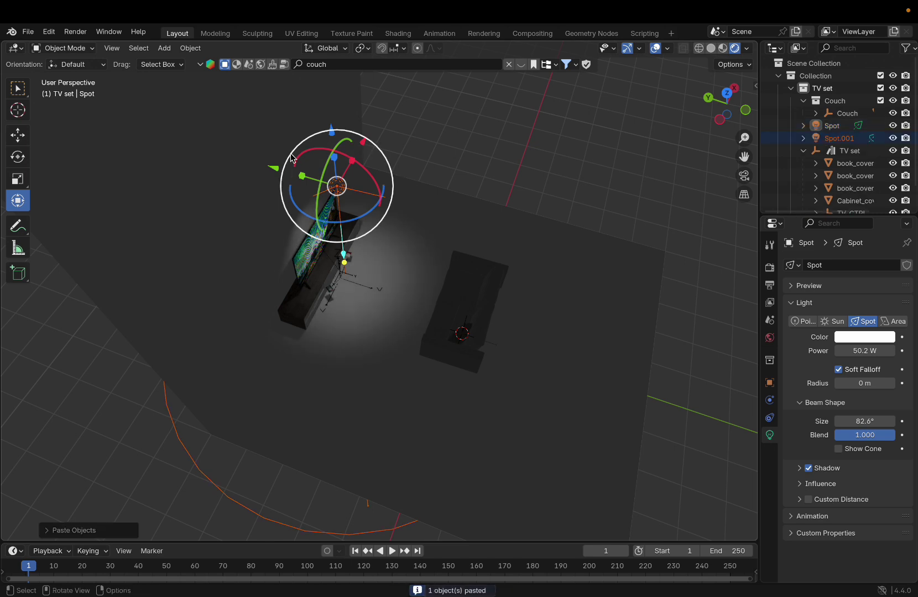
key("g")
key("y")
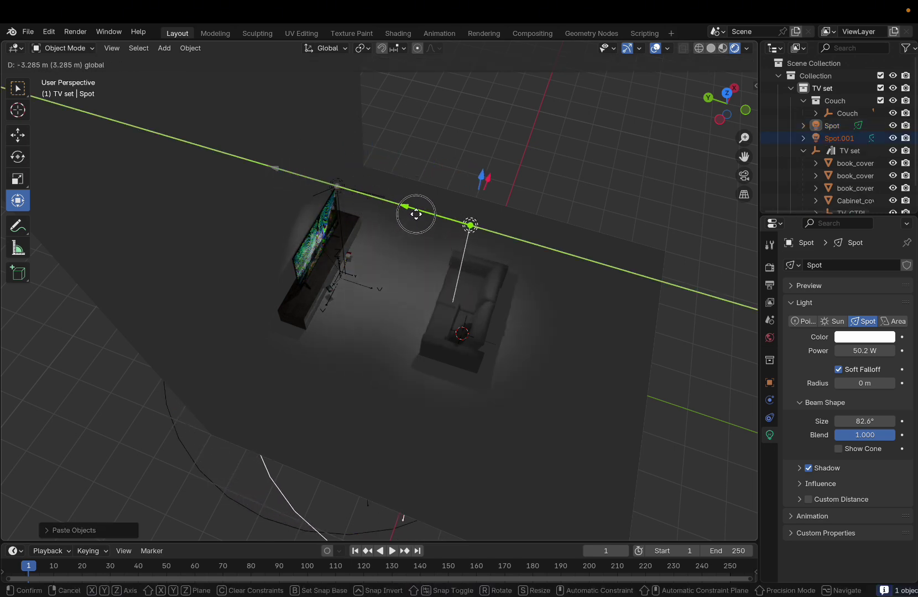
left_click(419, 213)
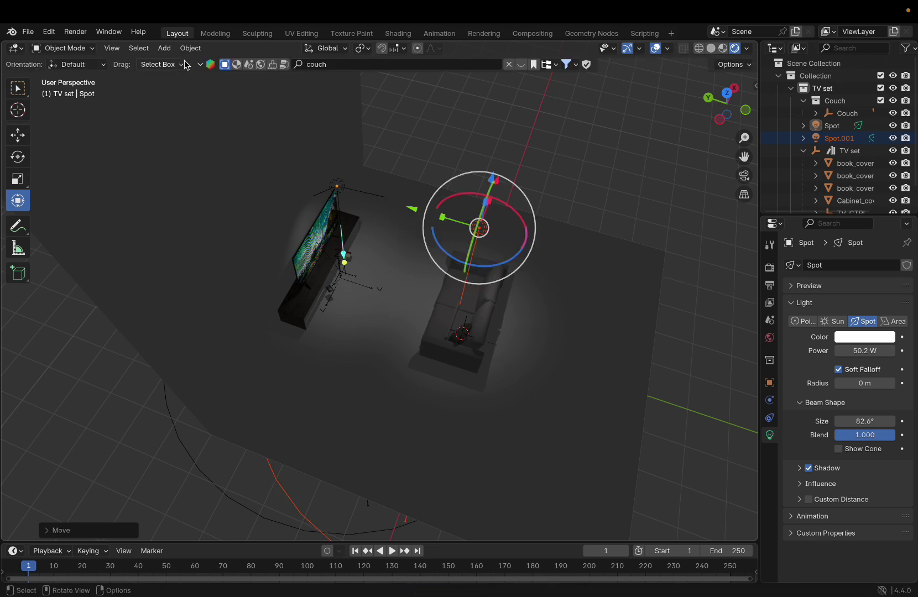
- Add an area light and raise it above the couch, higher than the two spot lights
left_click(166, 49)
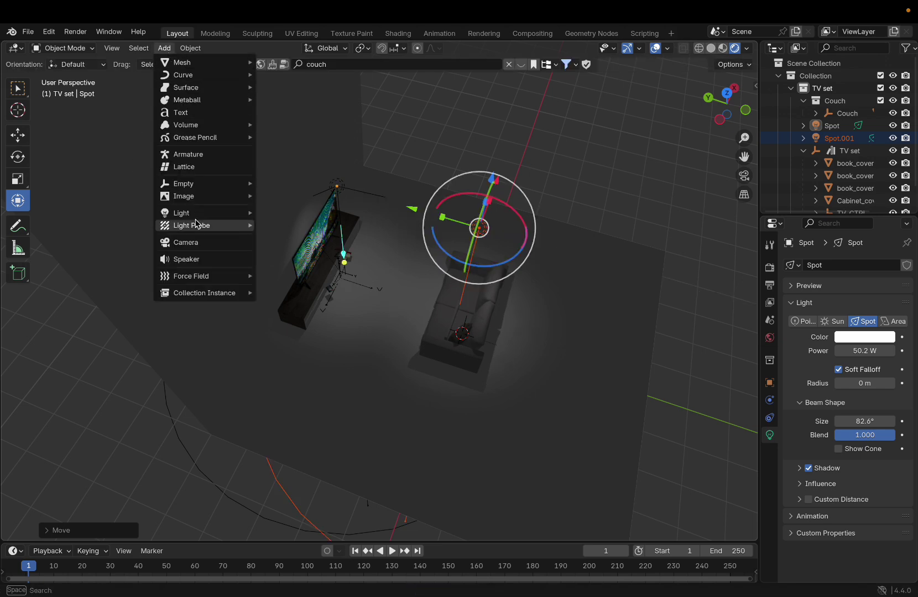
mouse_move(205, 212)
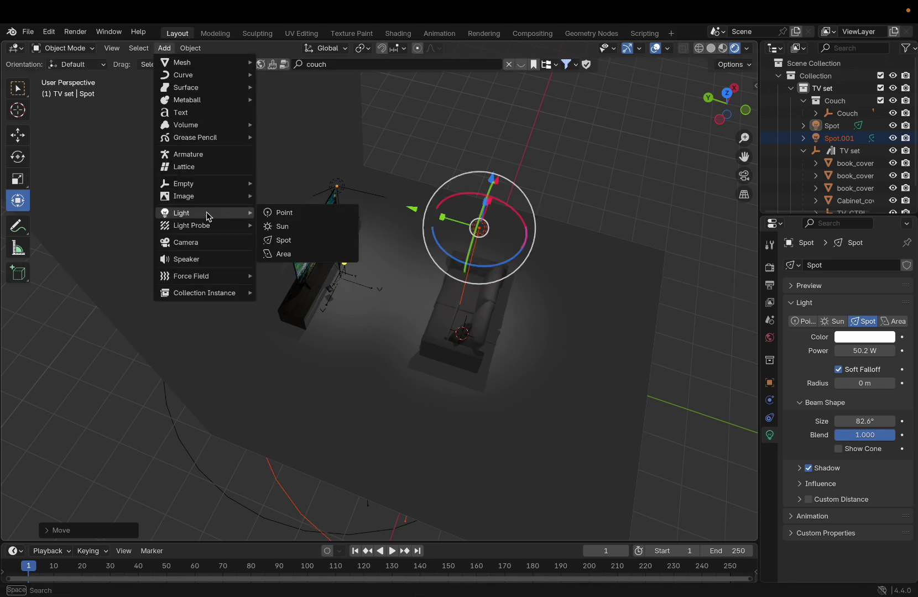
left_click(293, 253)
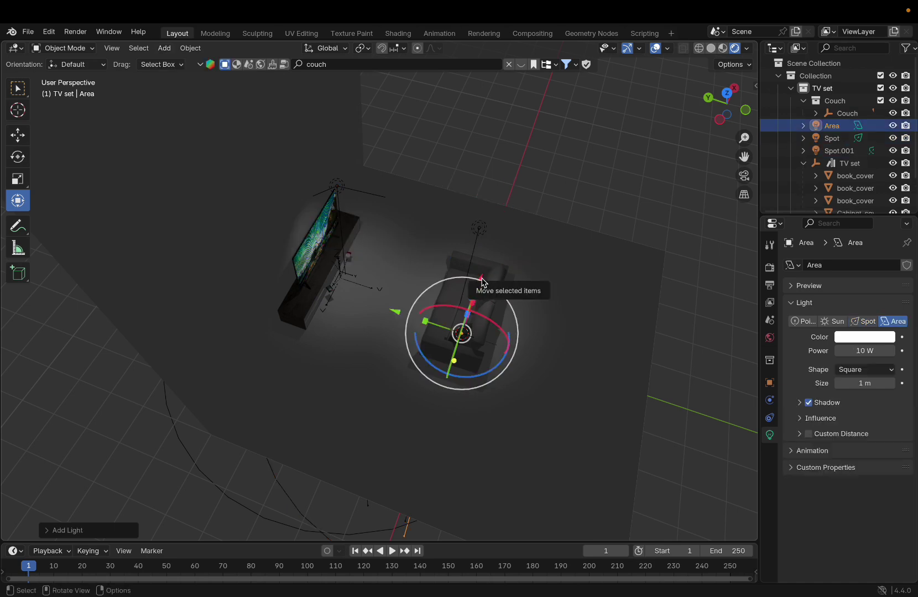
key("KP_3")
left_click_drag(456, 371, 497, 142)
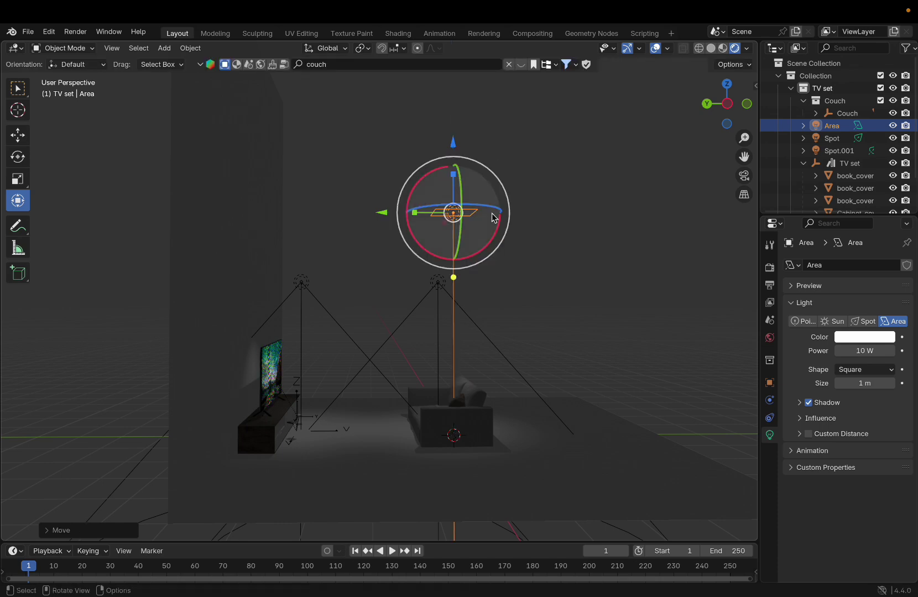
- Raise the area light further and shift it along the Y axis to between the TV and the couch
middle_click_drag(496, 166, 492, 204)
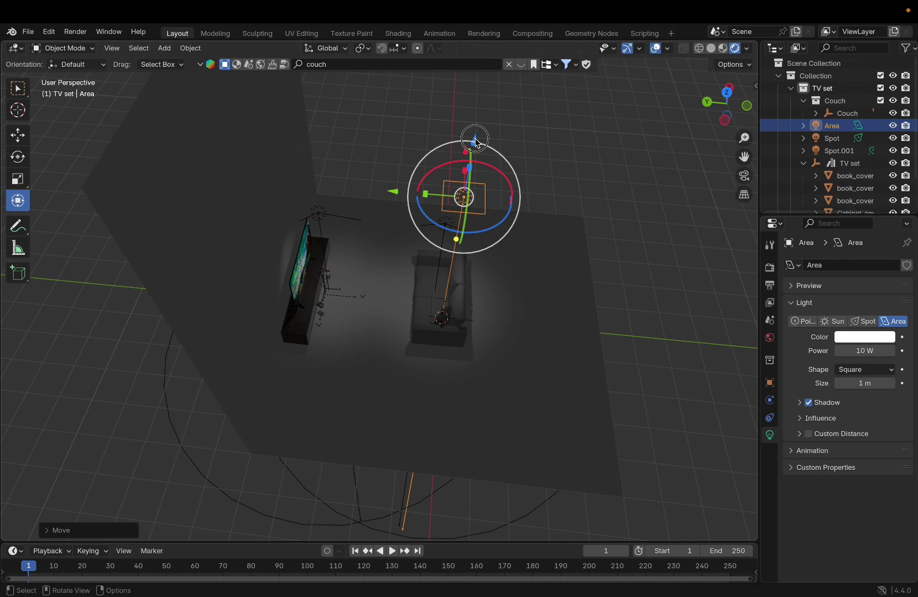
left_click_drag(476, 143, 479, 107)
left_click_drag(401, 165, 306, 159)
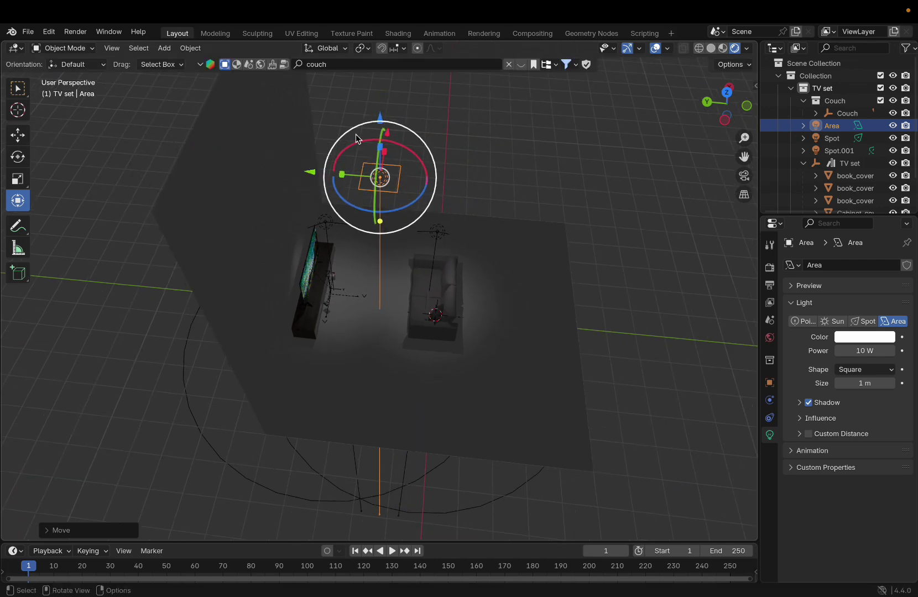
mouse_move(380, 100)
left_mouse_down()
mouse_move(378, 89)
mouse_move(381, 98)
left_mouse_up()
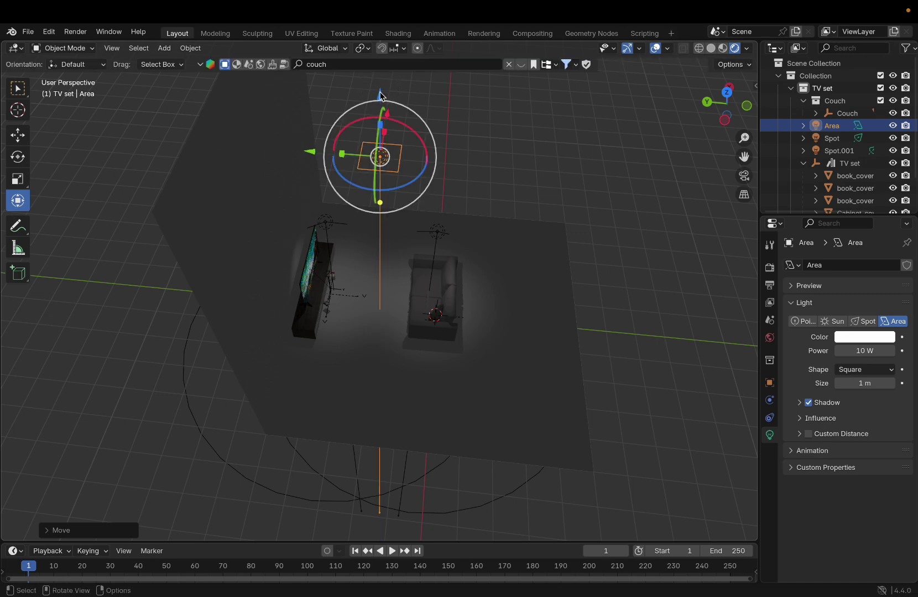
- Set the area light's power to about 90.2 W and move it along the Y axis back toward the couch
middle_click_drag(387, 204, 394, 212)
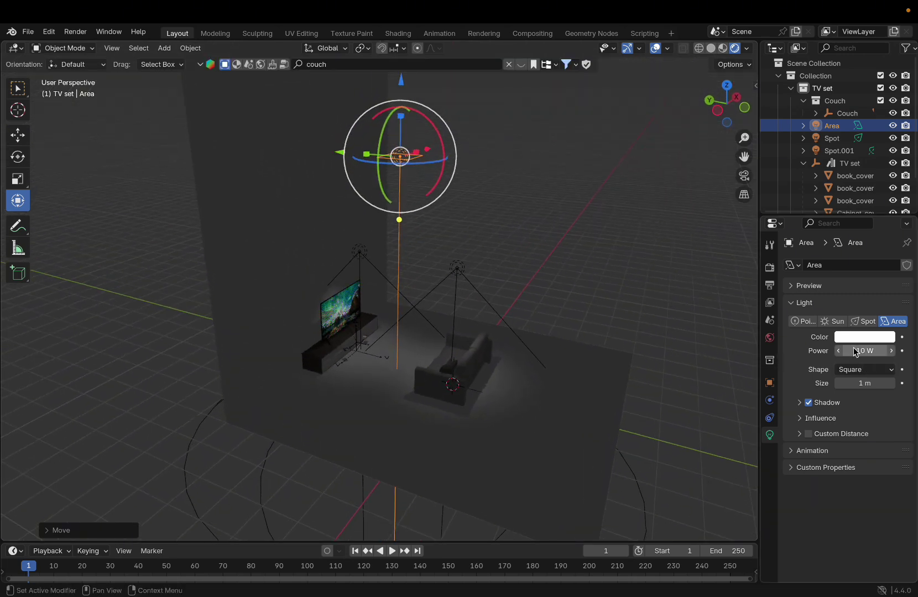
left_click_drag(864, 351, 913, 382)
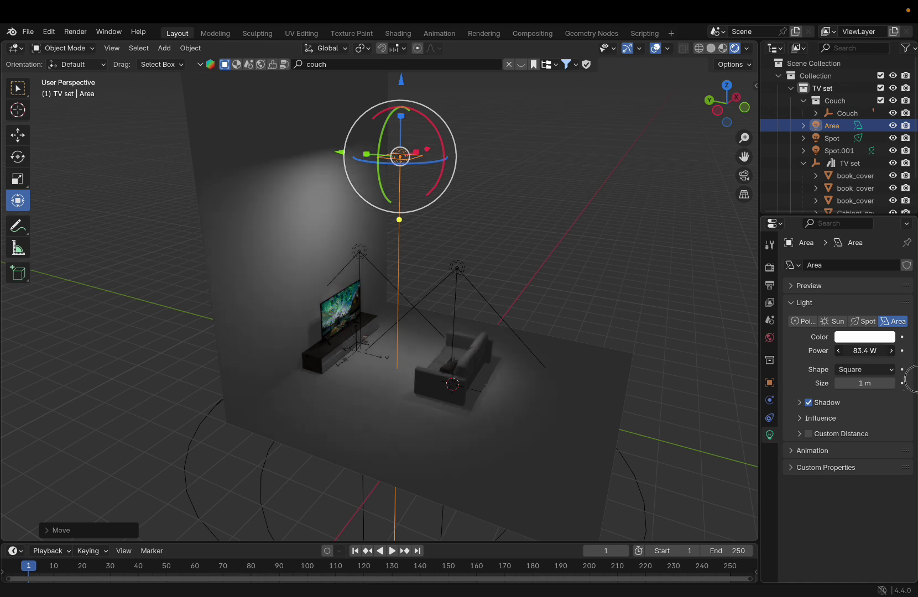
mouse_move(864, 350)
left_mouse_down()
mouse_move(880, 351)
mouse_move(852, 351)
left_mouse_up()
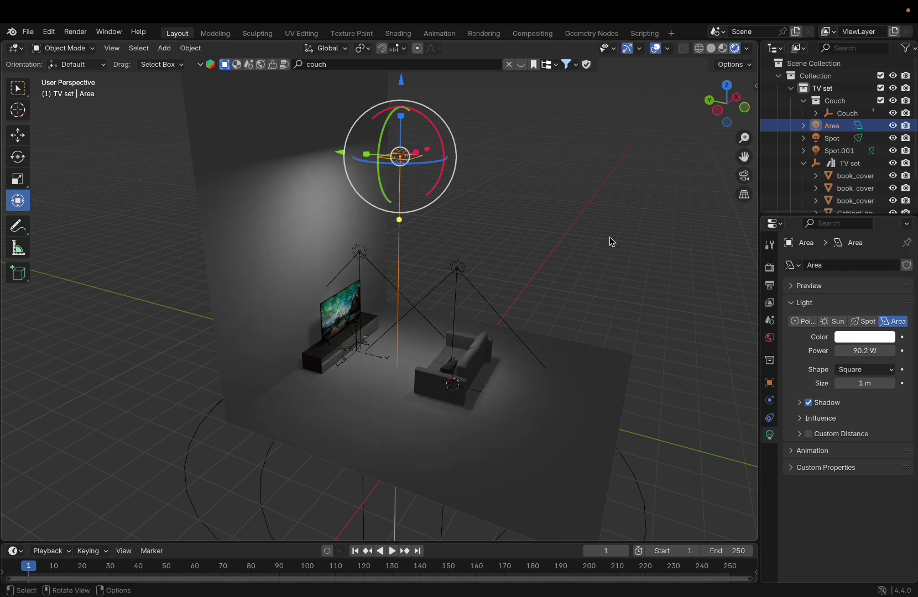
middle_click_drag(609, 236, 603, 216)
left_click_drag(331, 152, 391, 159)
middle_click_drag(391, 159, 391, 162)
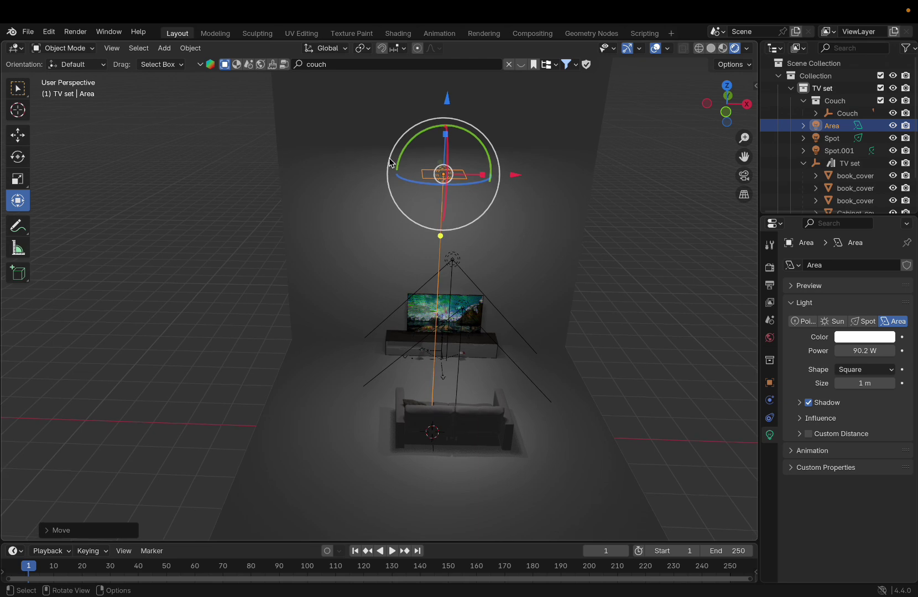
- Lower the area light's power to about 79 W and set its size to 0.98 m
scroll(406, 231, "up", 2)
middle_click_drag(442, 314, 442, 310)
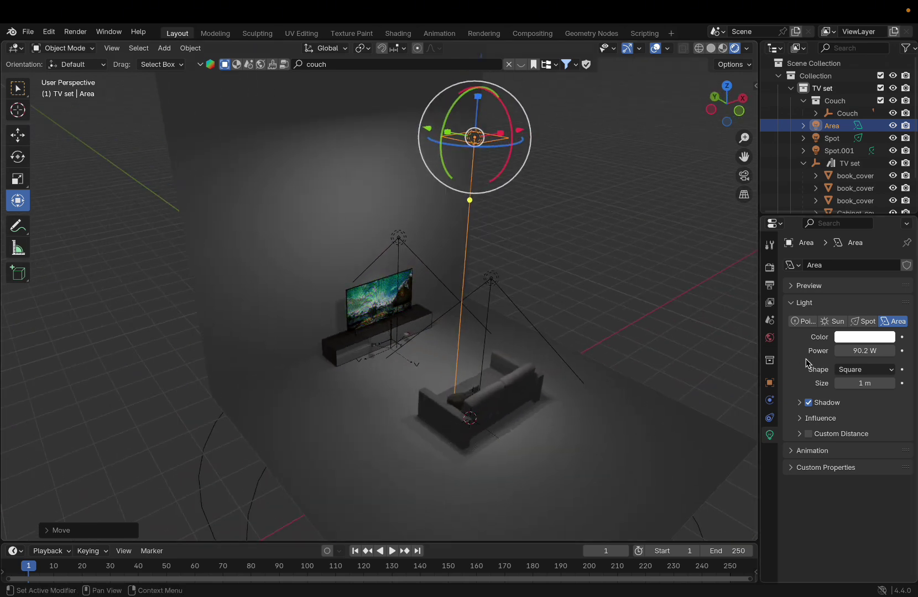
left_click_drag(864, 351, 842, 384)
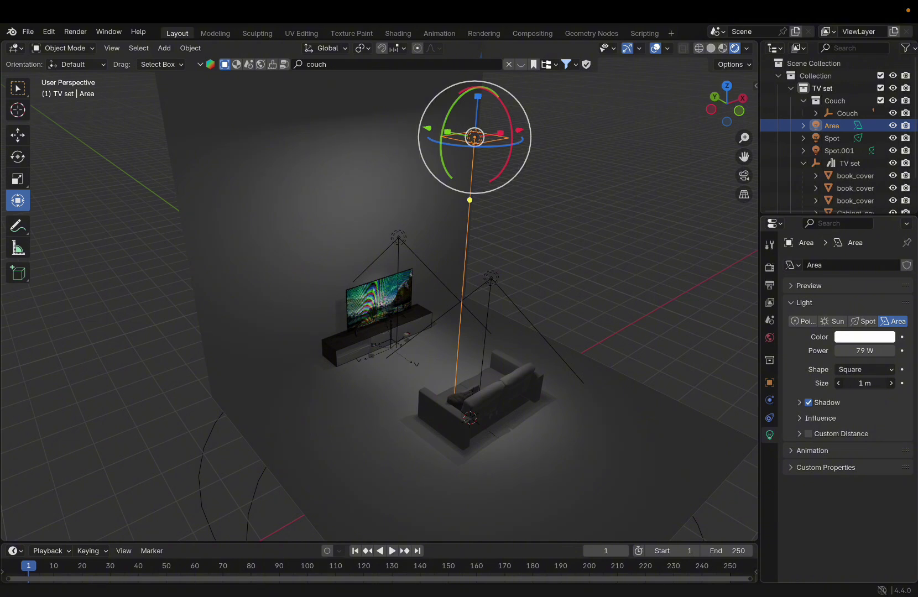
left_click_drag(842, 385, 863, 385)
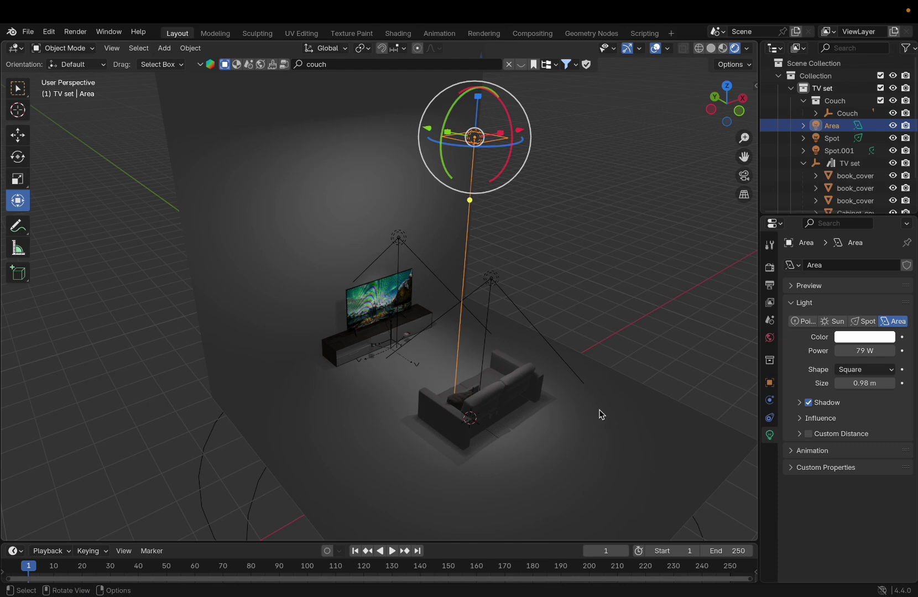
- Deselect the area light and examine the lit TV and cabinet up close
left_click(629, 320)
middle_click_drag(629, 321, 630, 319)
scroll(631, 321, "up", 6)
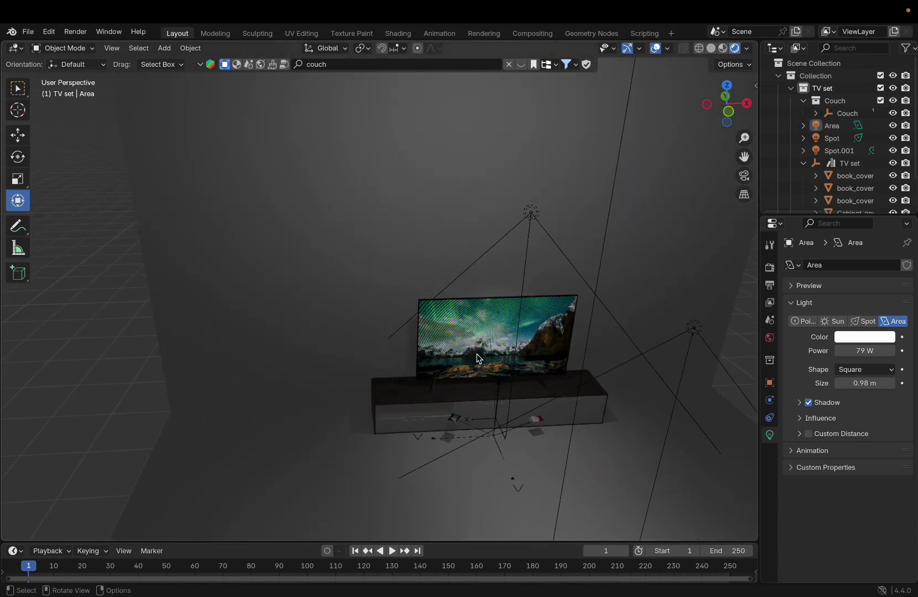
- Select the TV on the cabinet and bring up its material settings
left_click(478, 326)
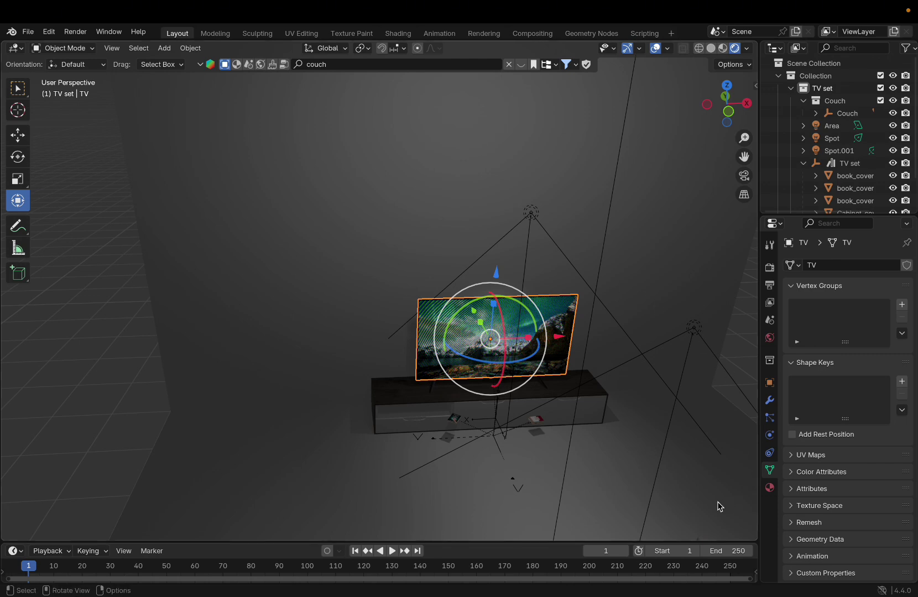
middle_click_drag(505, 324, 505, 322)
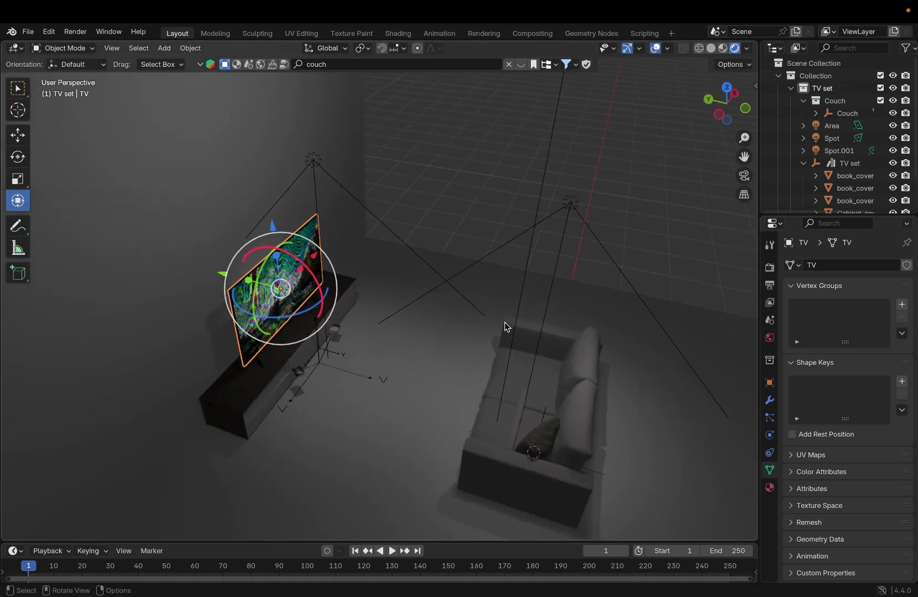
key("KP_Decimal")
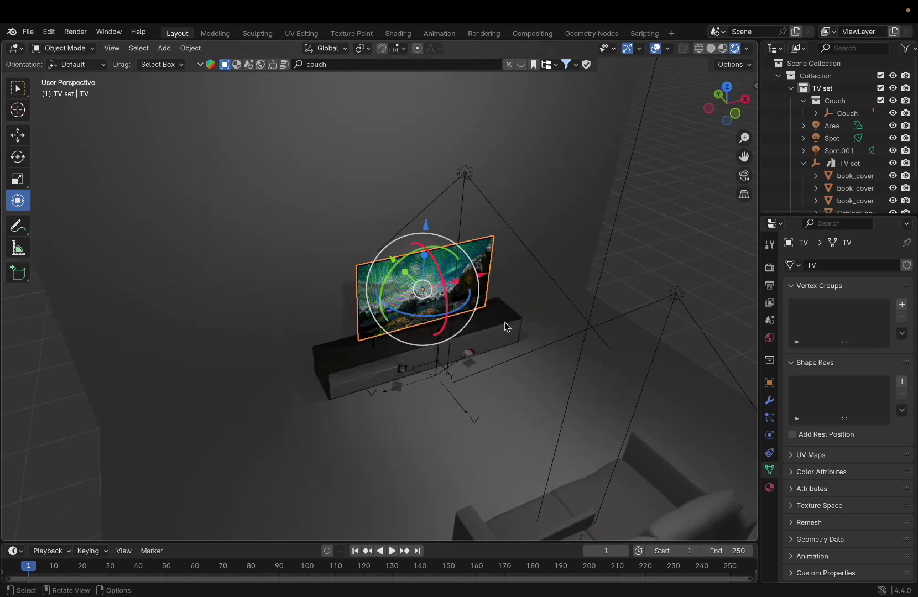
left_click(770, 489)
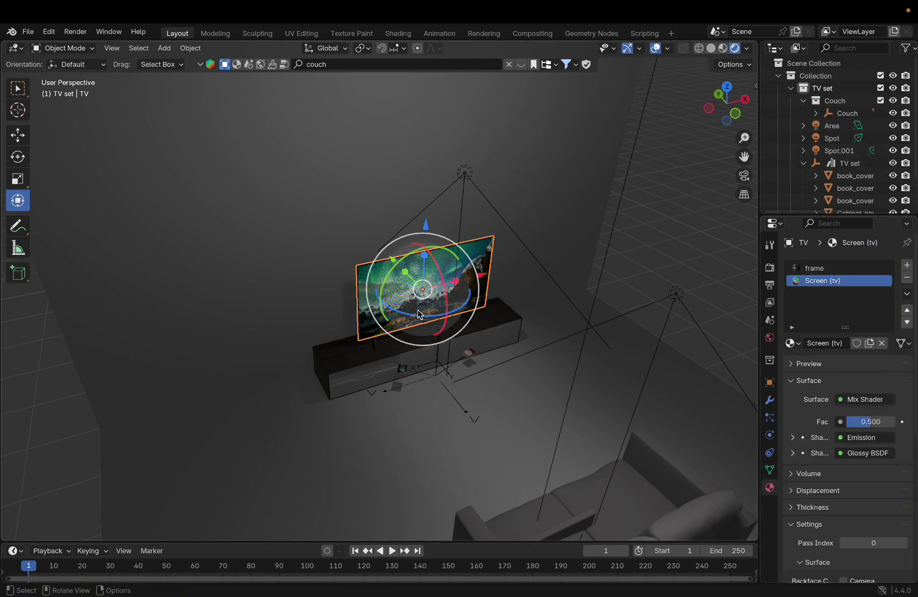
mouse_move(420, 309)
middle_mouse_down()
mouse_move(398, 312)
mouse_move(437, 310)
mouse_move(412, 319)
mouse_move(428, 311)
middle_mouse_up()
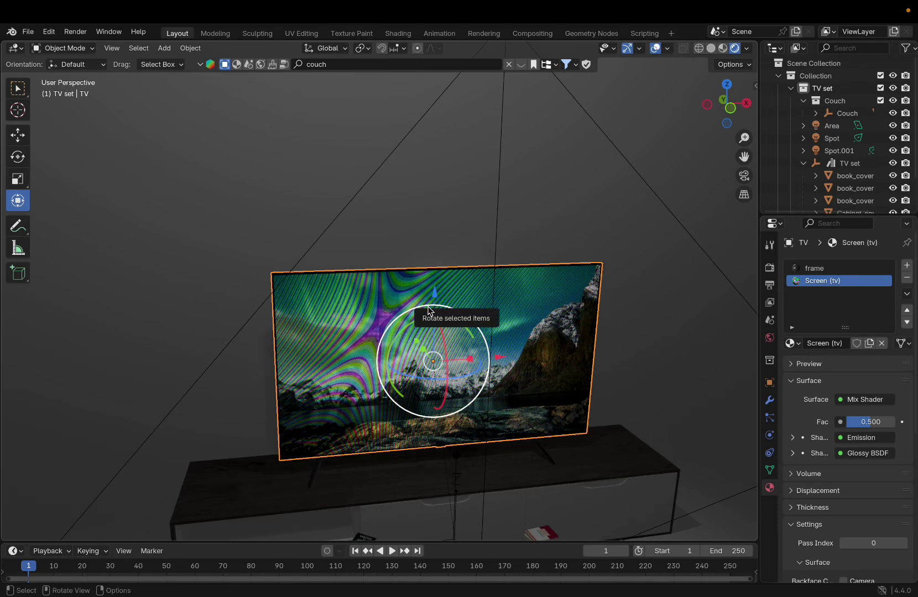
- Select the TV's front screen face in Edit Mode and assign it to a new empty material slot
left_click(90, 48)
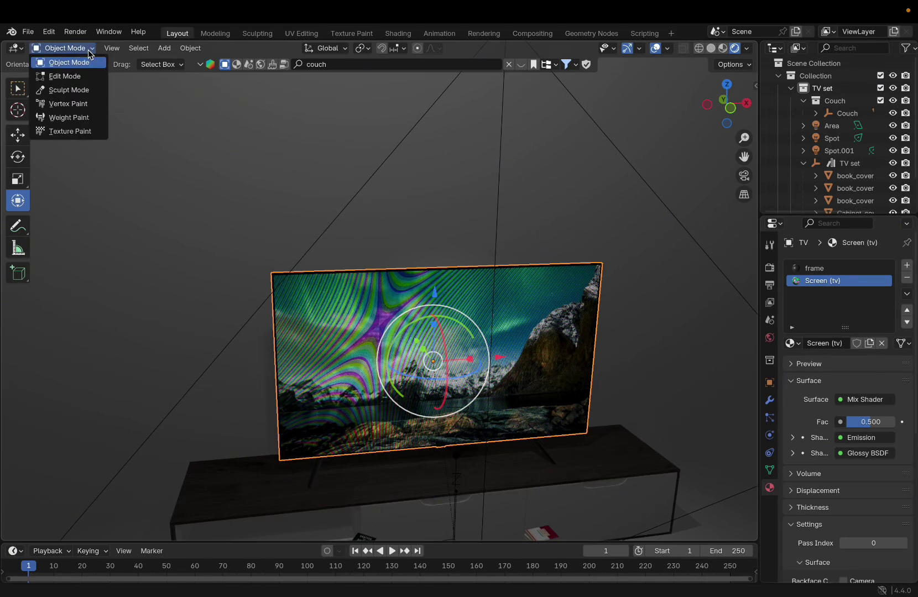
left_click(89, 77)
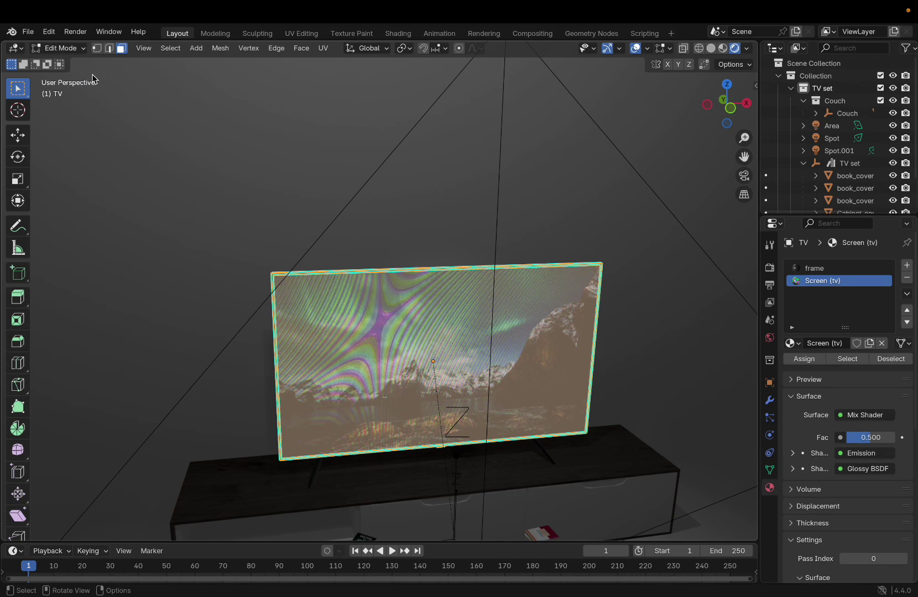
left_click(369, 363)
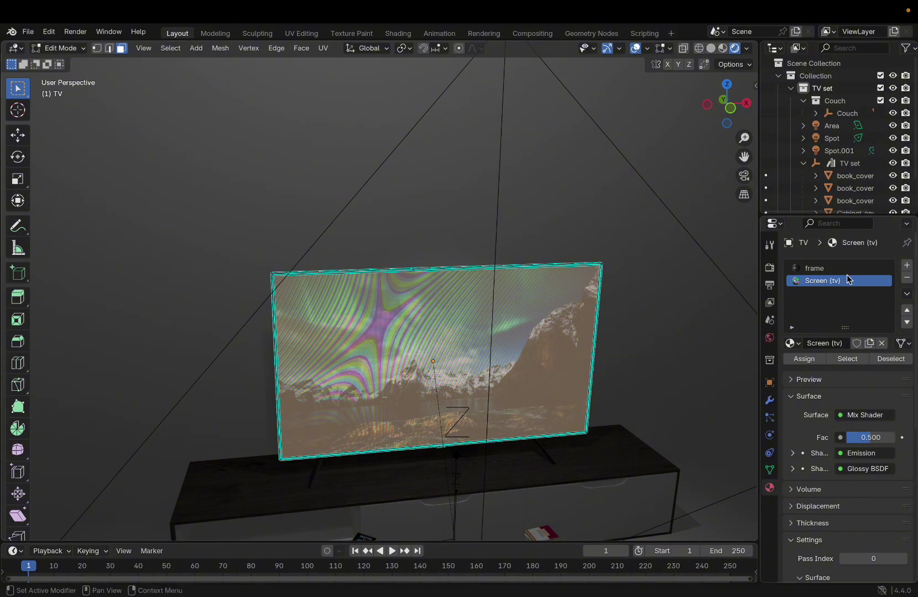
left_click(906, 266)
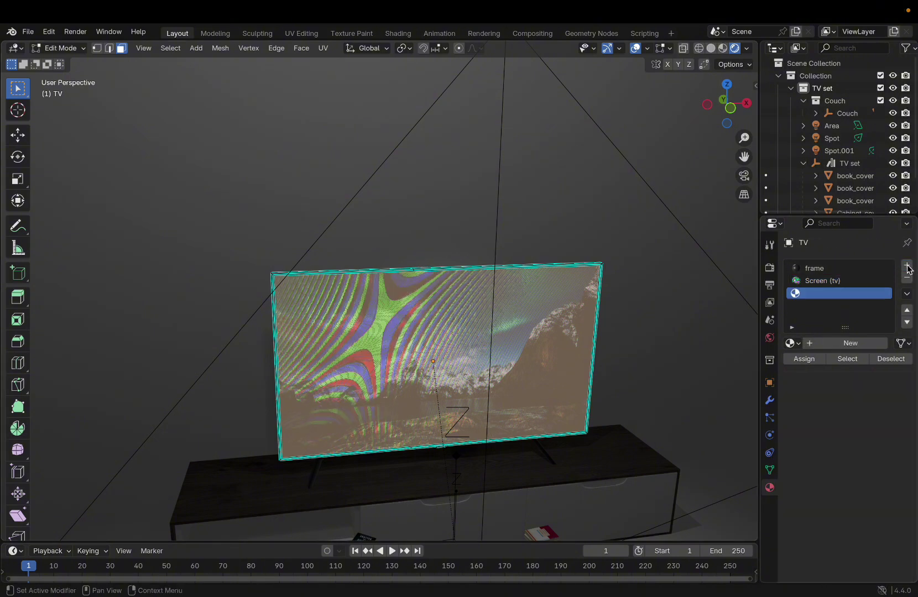
left_click(817, 359)
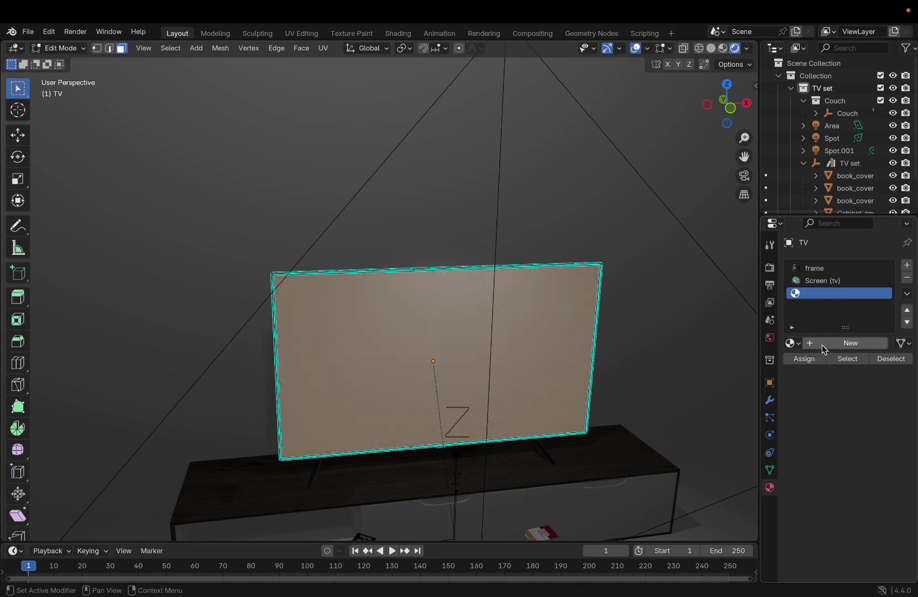
- Create a new material in the empty slot and name it screennn
left_click(823, 348)
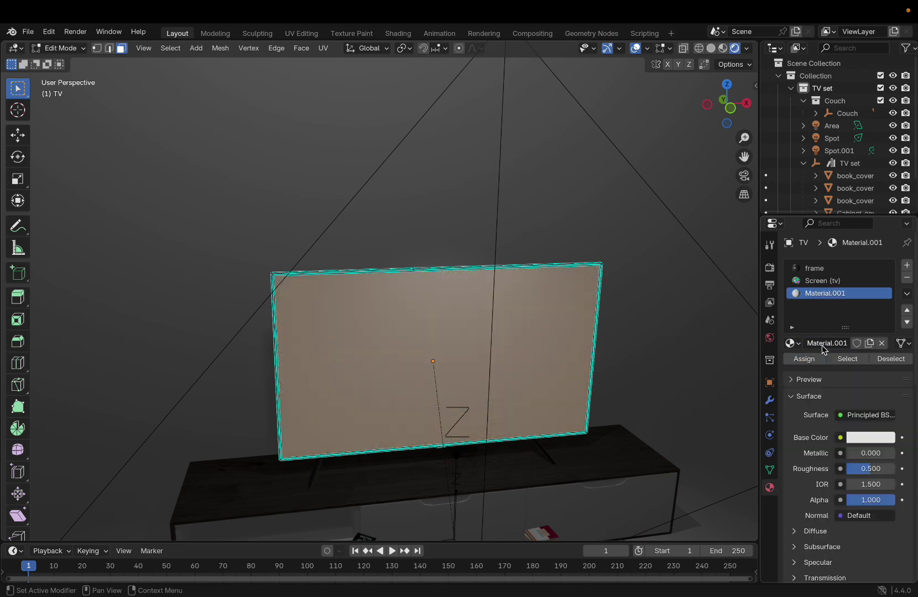
left_click(823, 345)
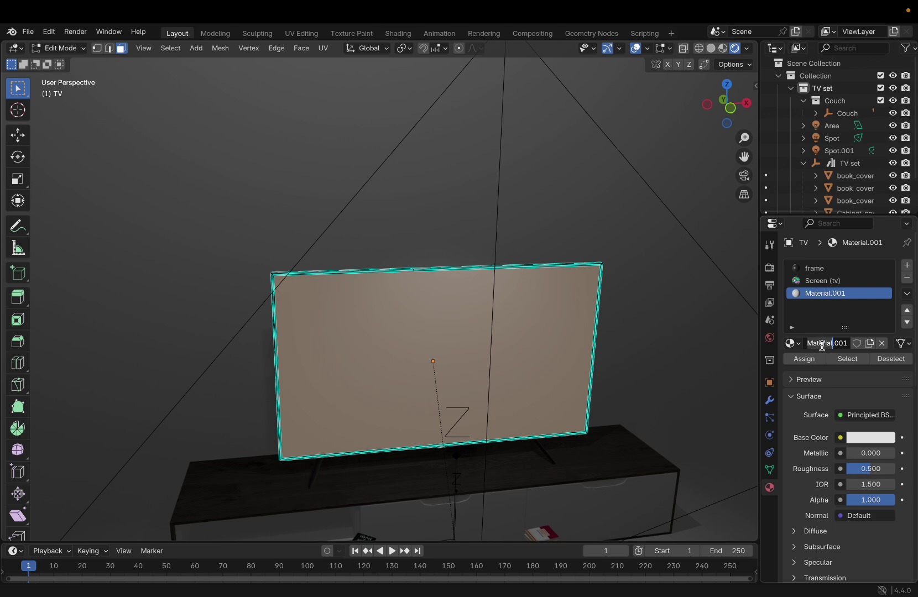
key("ctrl+BackSpace")
type("s")
type("creennn")
key("Return")
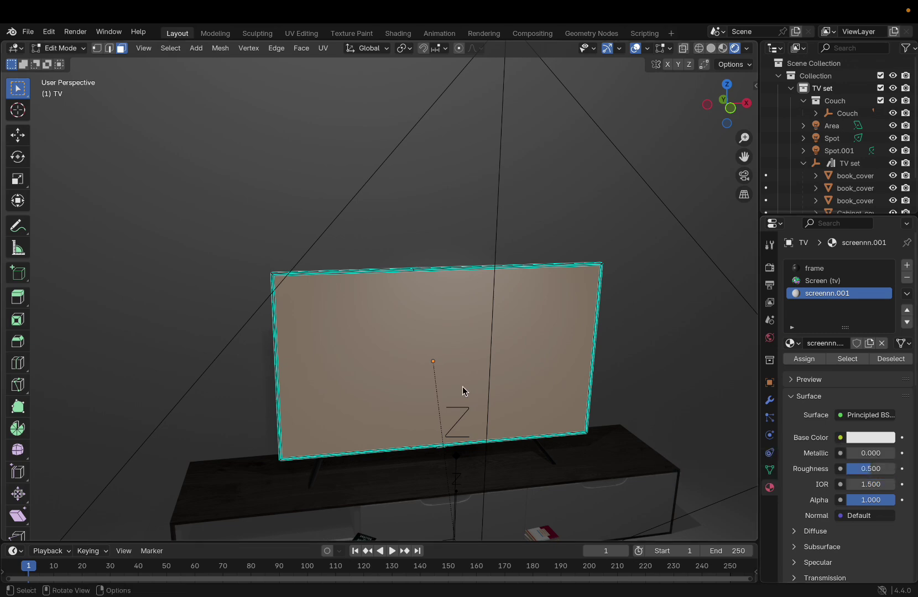
- Change the screen material's surface to Emission and use an Image Texture for its color
middle_click_drag(461, 389, 462, 389)
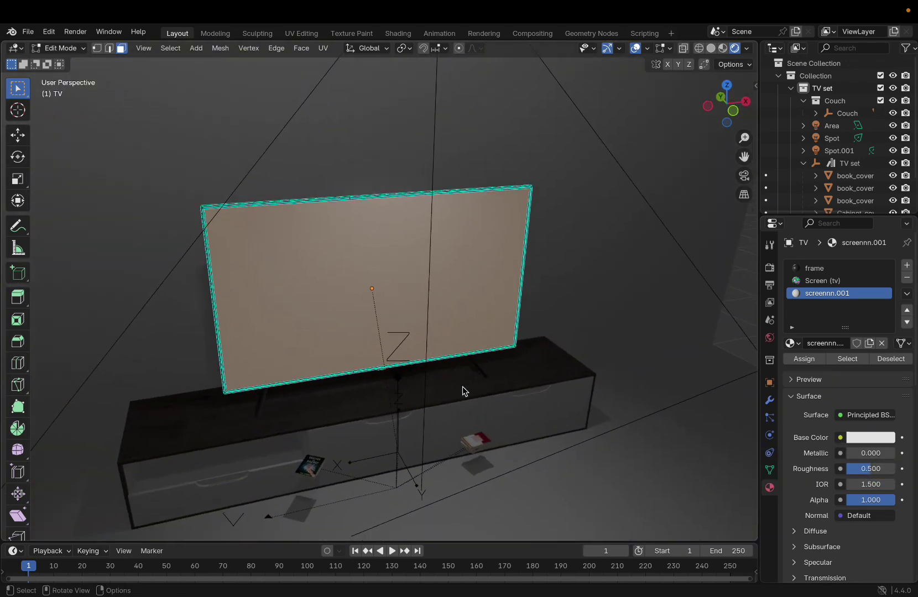
left_click(848, 418)
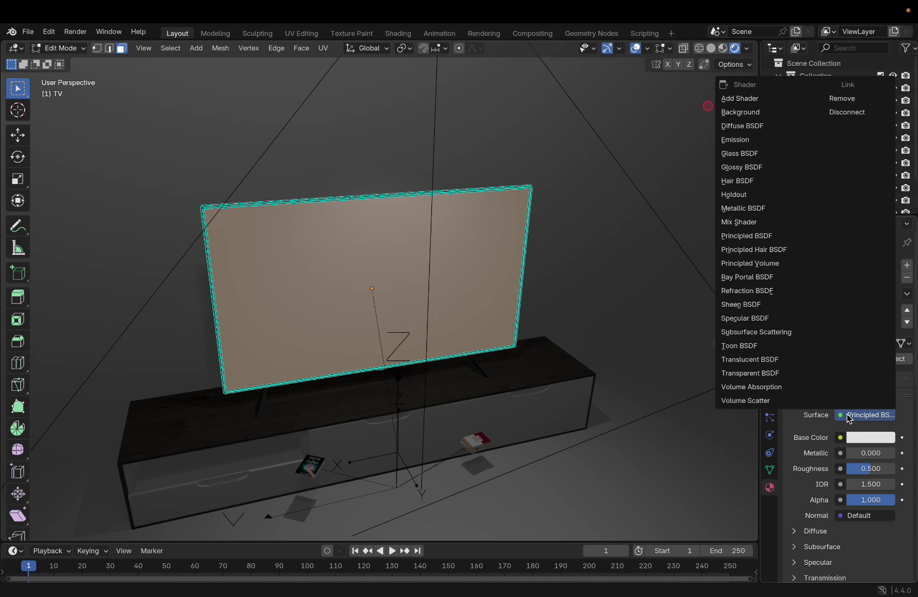
left_click(783, 146)
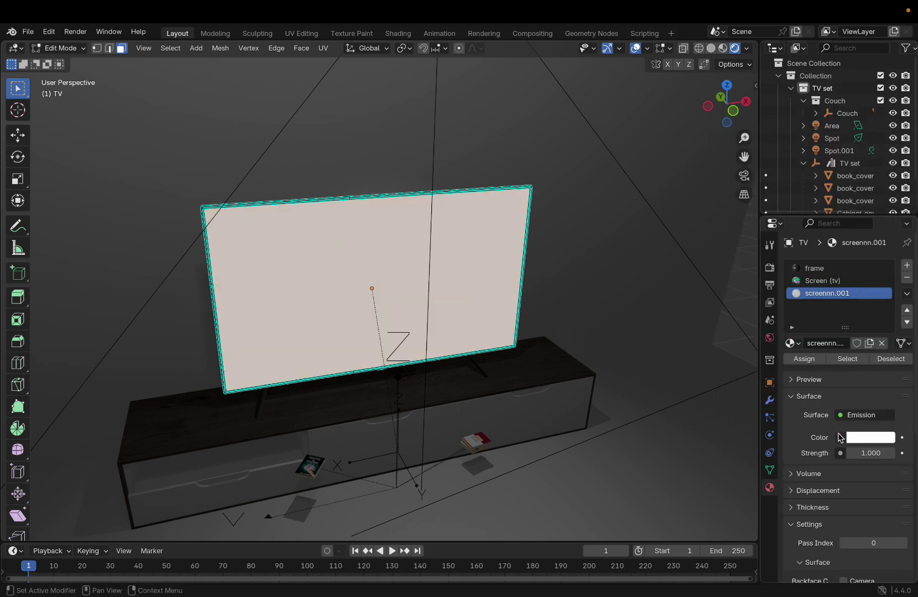
left_click(840, 438)
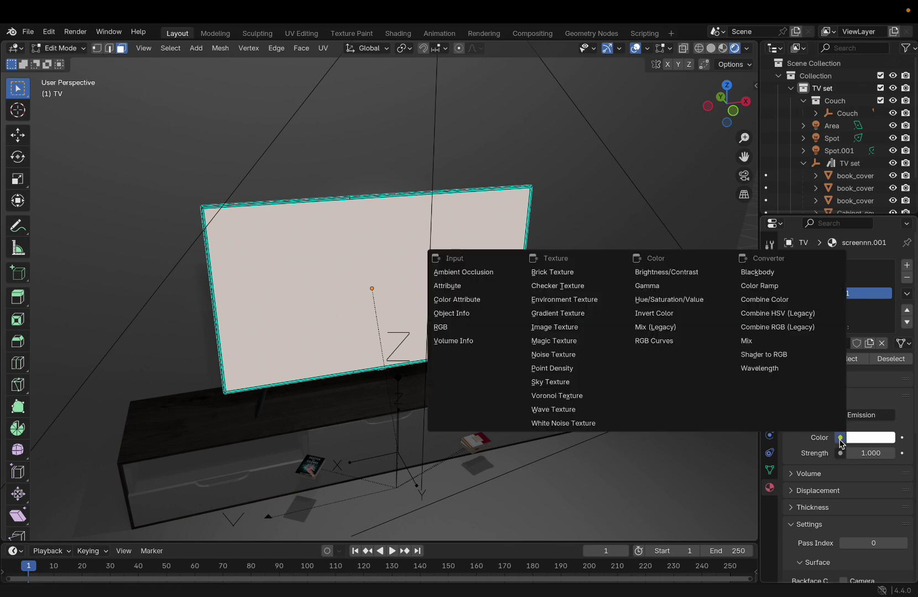
left_click(555, 327)
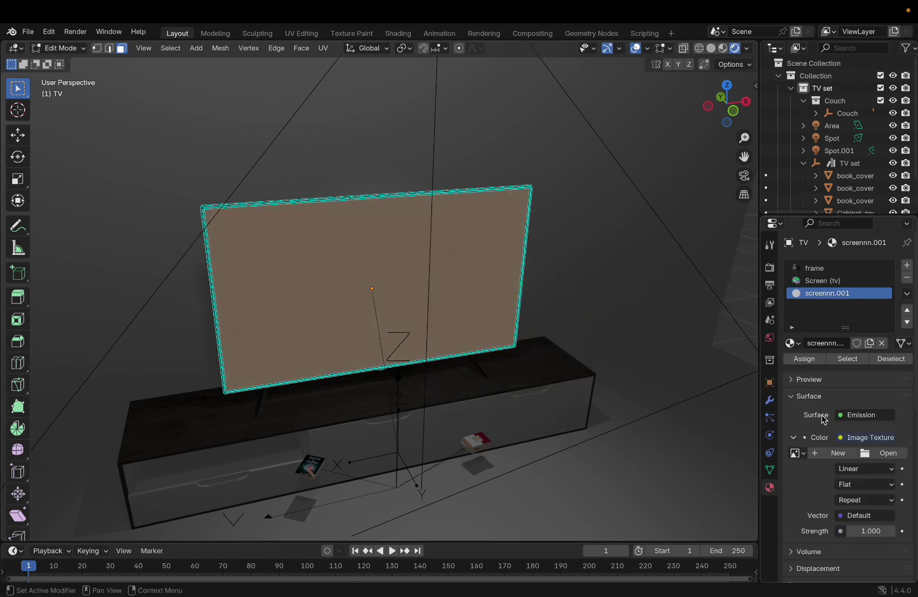
- Load the video church.mp4 from the recent Videos folder into the screen material's image texture
scroll(851, 399, "down", 2)
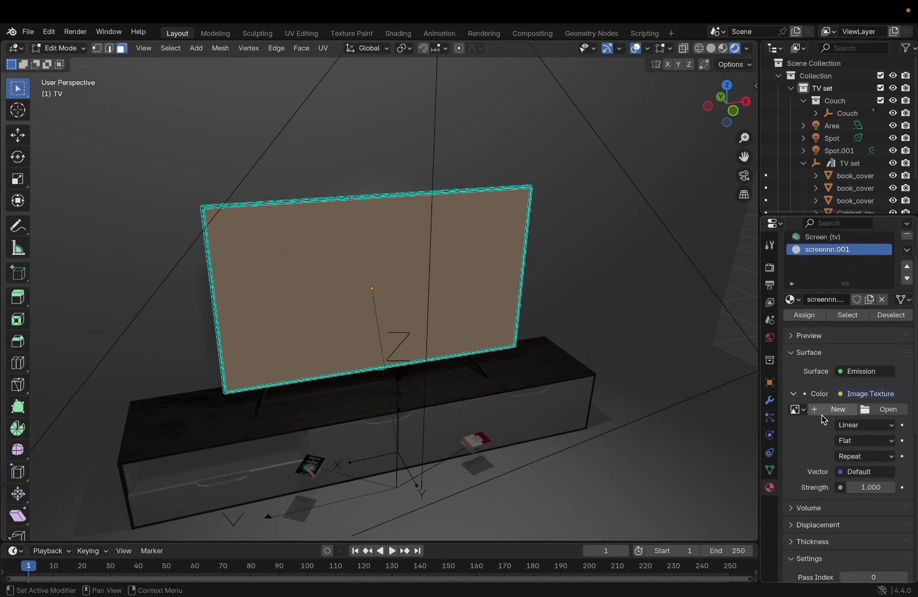
left_click(872, 407)
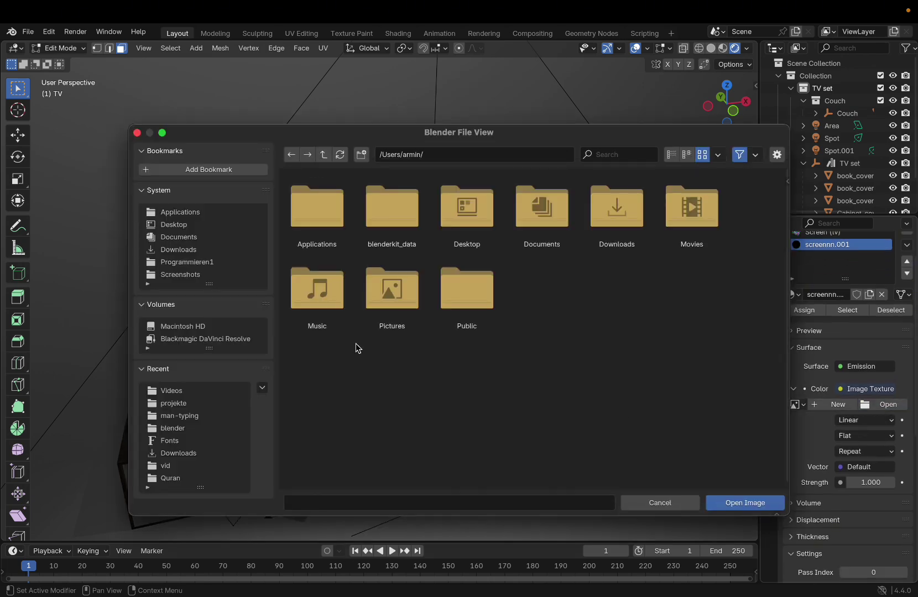
left_click(172, 390)
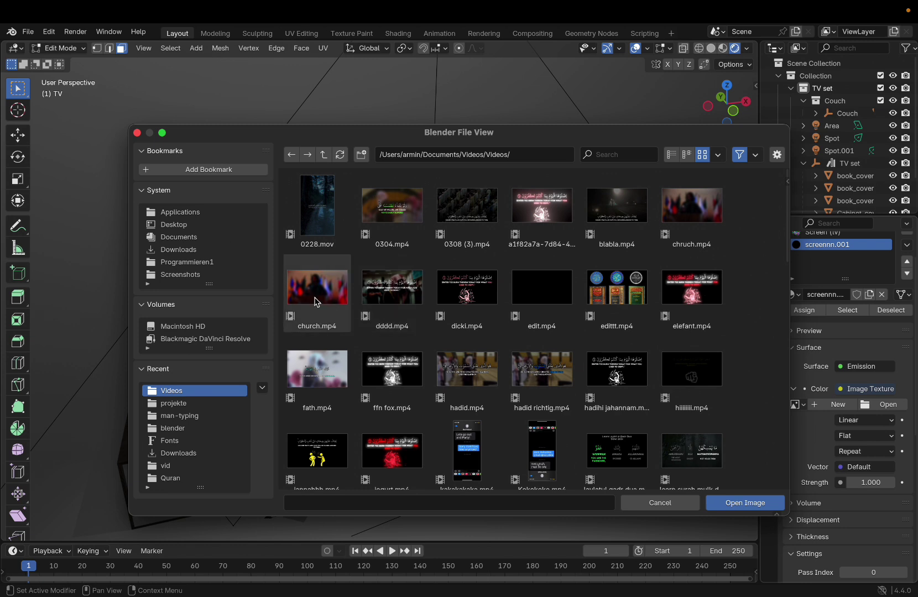
mouse_move(388, 289)
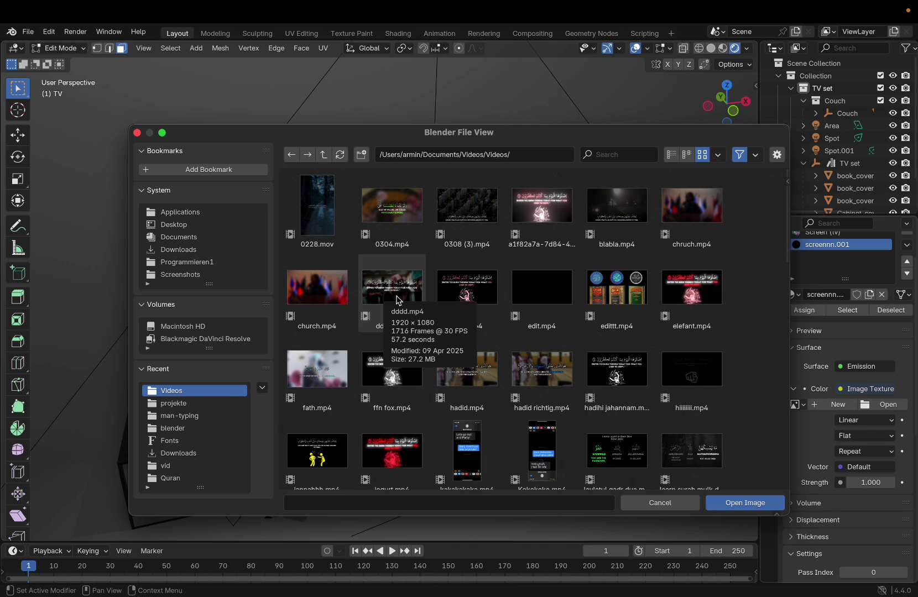
left_click(326, 289)
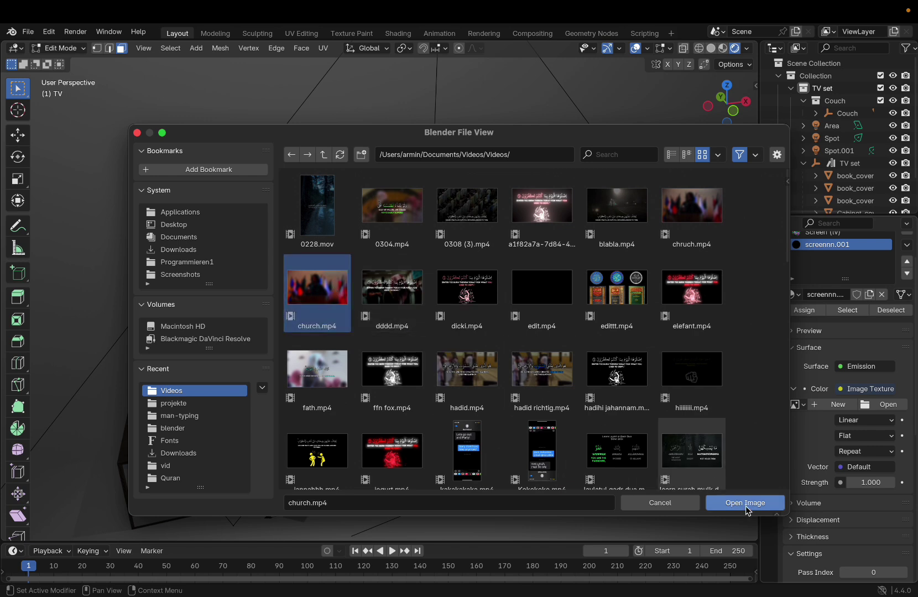
left_click(747, 504)
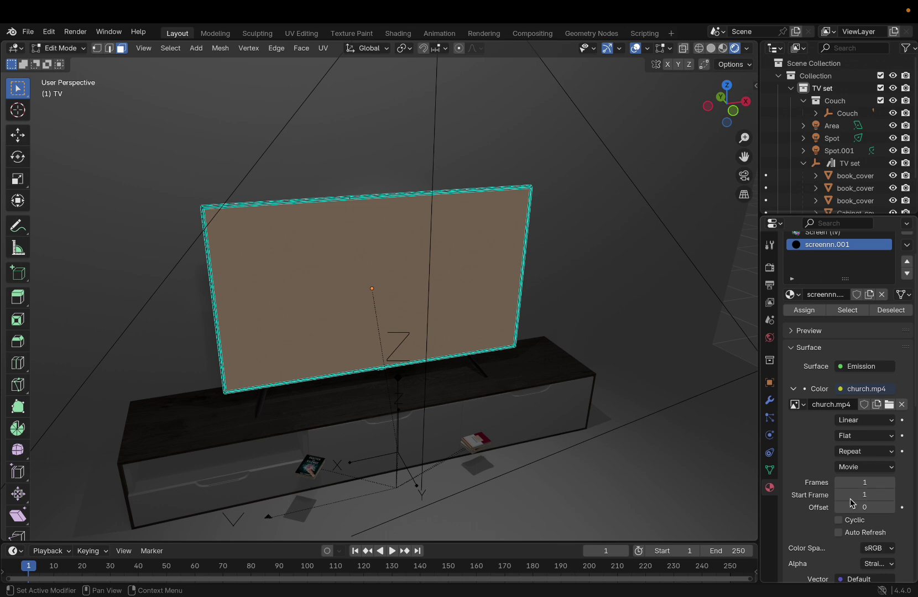
- Set the screen video's frames to 1000 and enable Auto Refresh
left_click(868, 485)
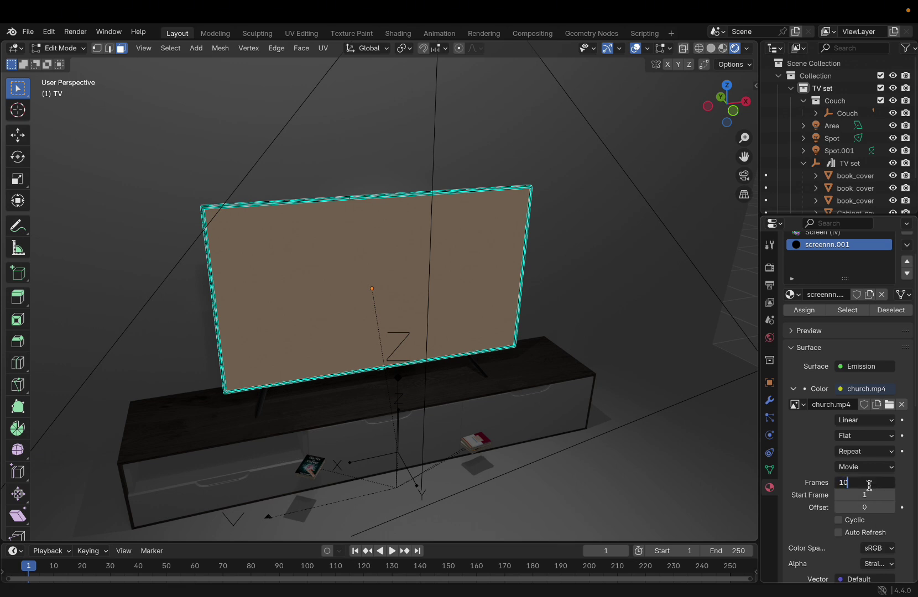
key("Return")
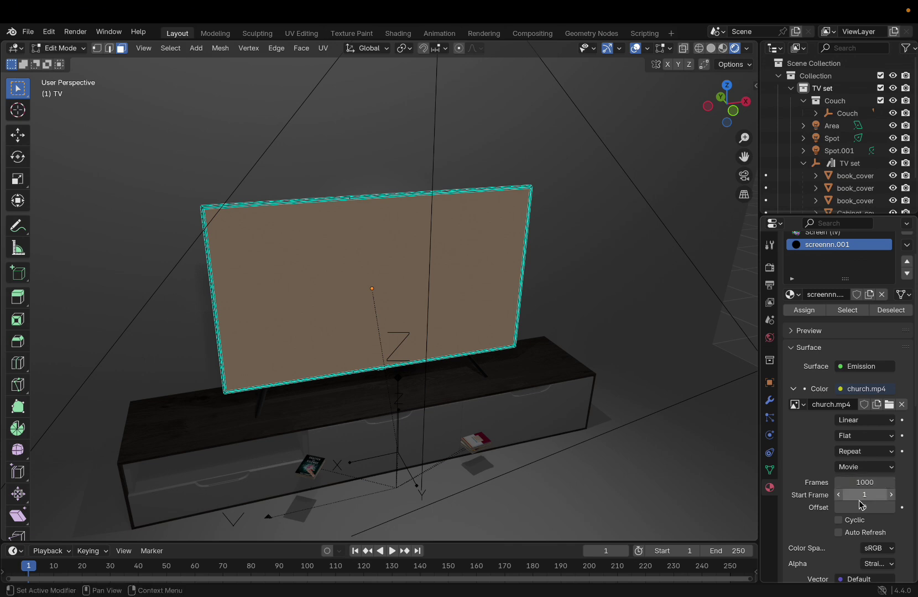
left_click(839, 533)
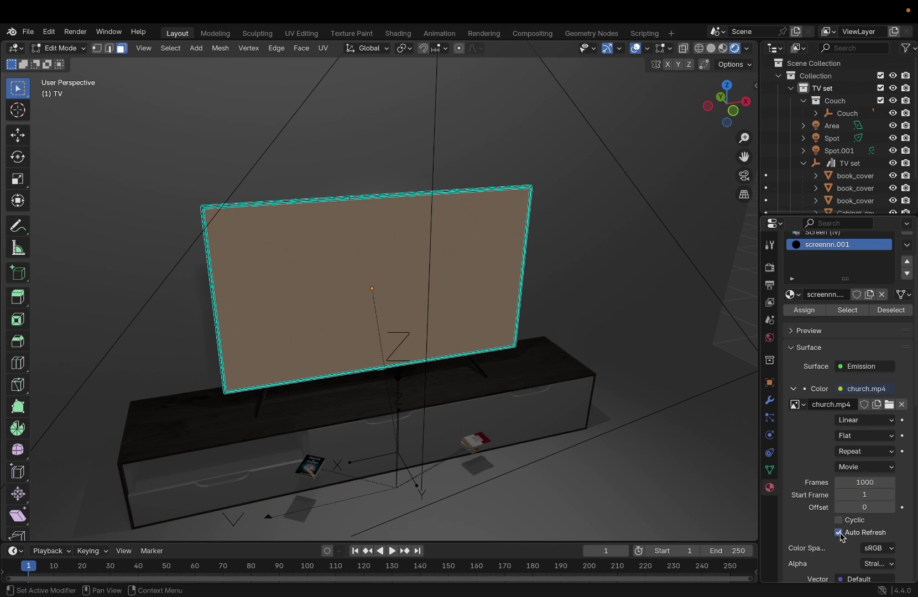
scroll(841, 537, "down", 2)
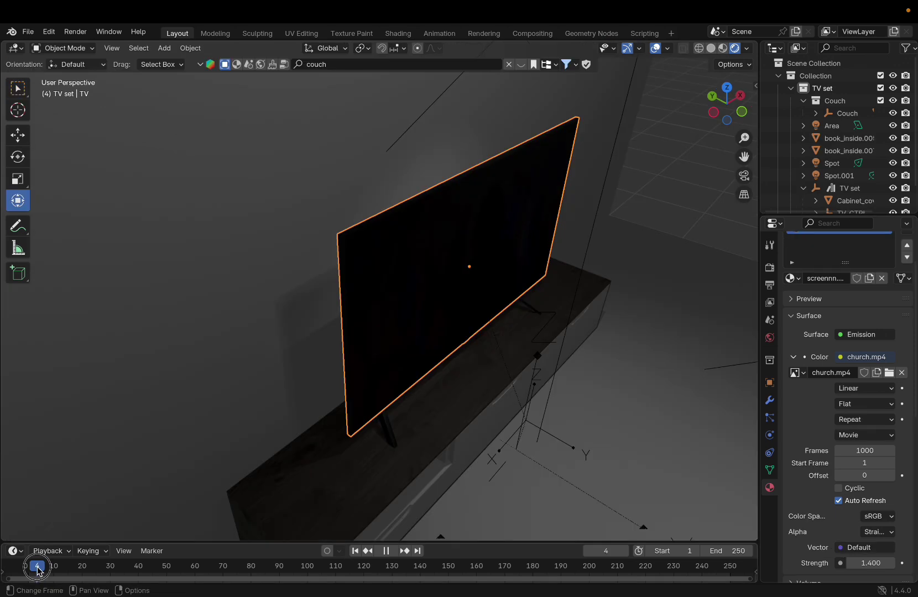
- Play the animation from the first frame to check the video on the TV screen, and stop playback
left_click(28, 567)
key("space")
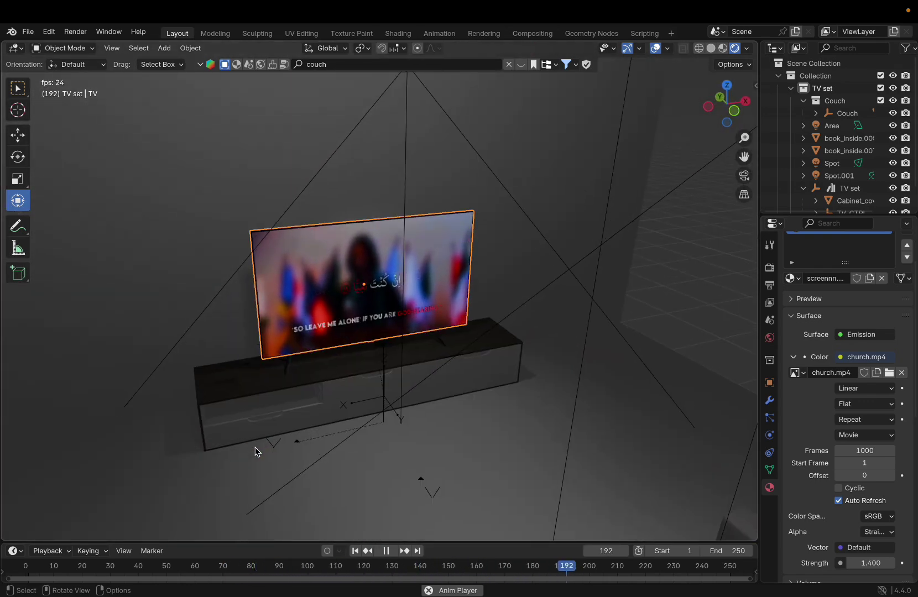
key("space")
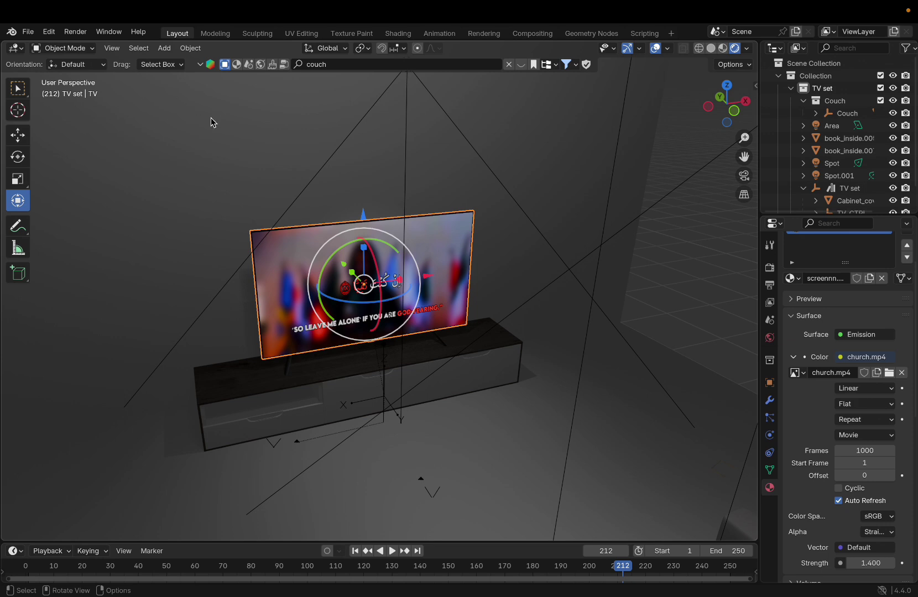
- Add a camera and raise it along the Z axis to above the couch
left_click(166, 49)
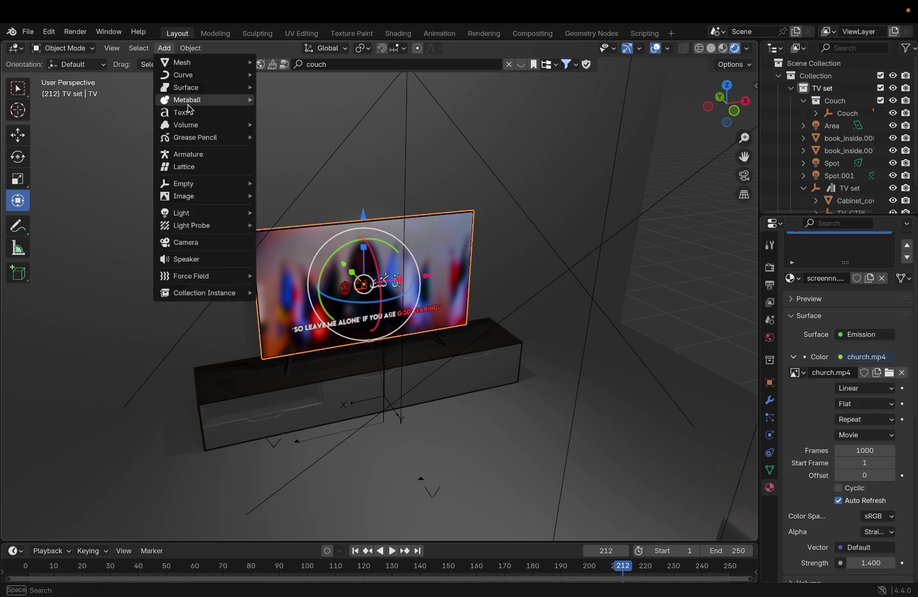
left_click(210, 244)
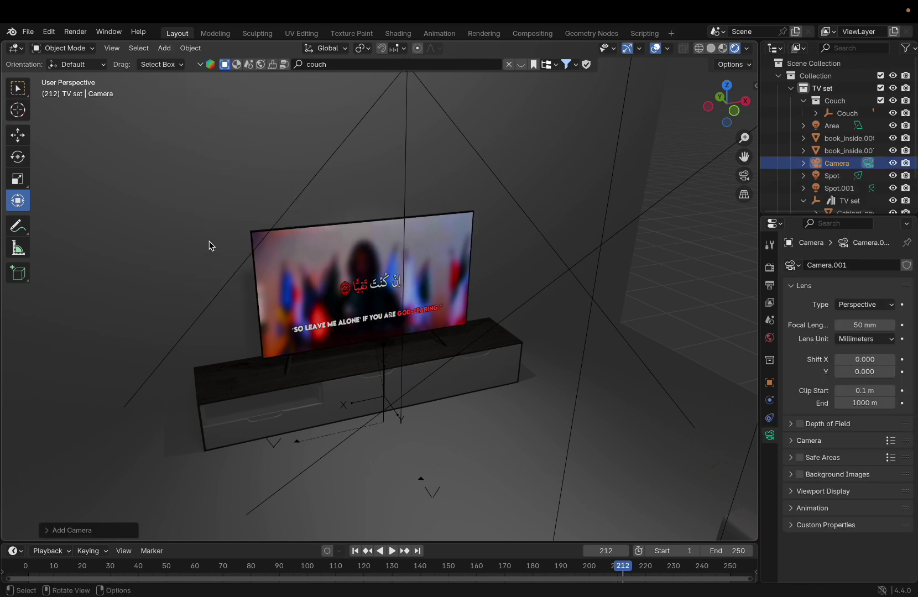
middle_click_drag(467, 369, 464, 376)
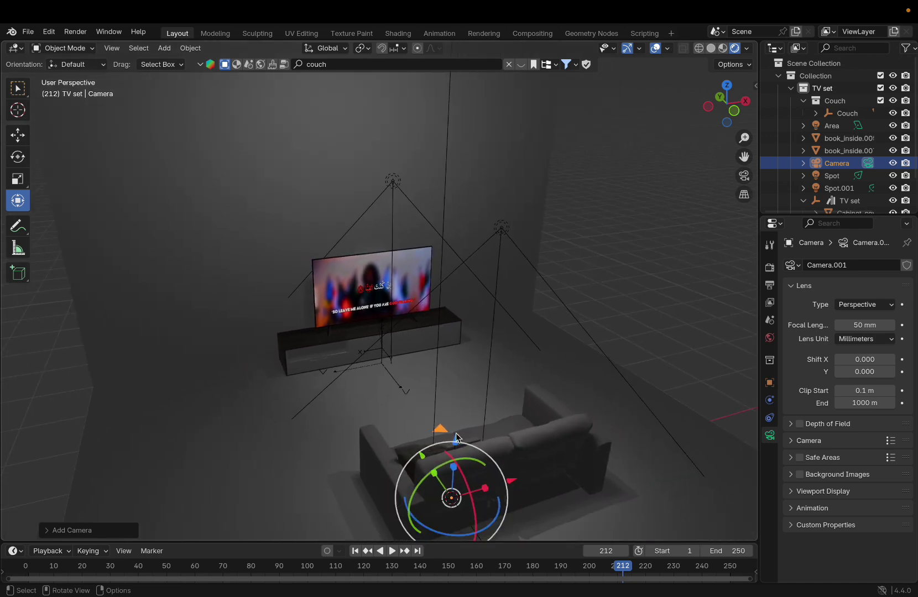
middle_click_drag(458, 444, 457, 444)
left_click_drag(443, 453, 456, 327)
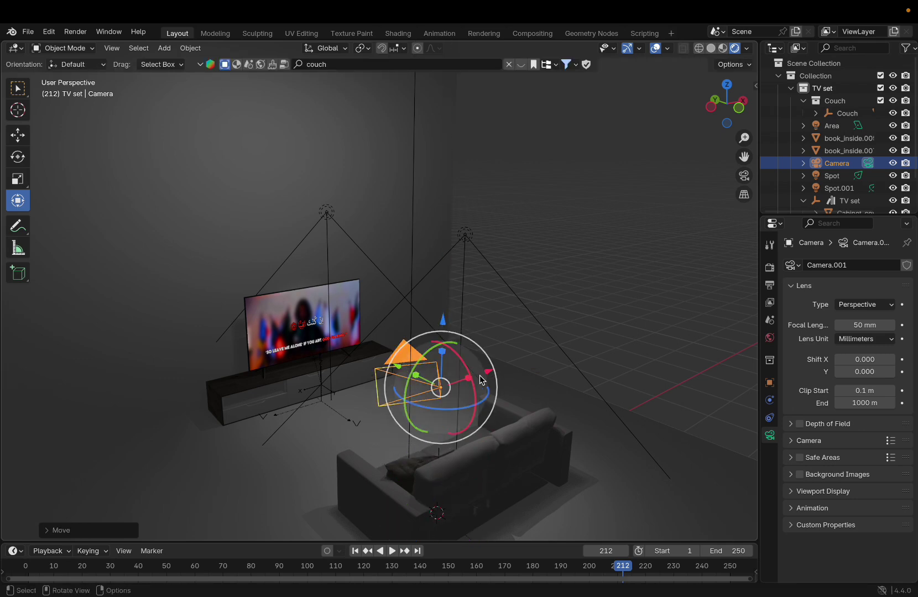
middle_click_drag(457, 327, 283, 319)
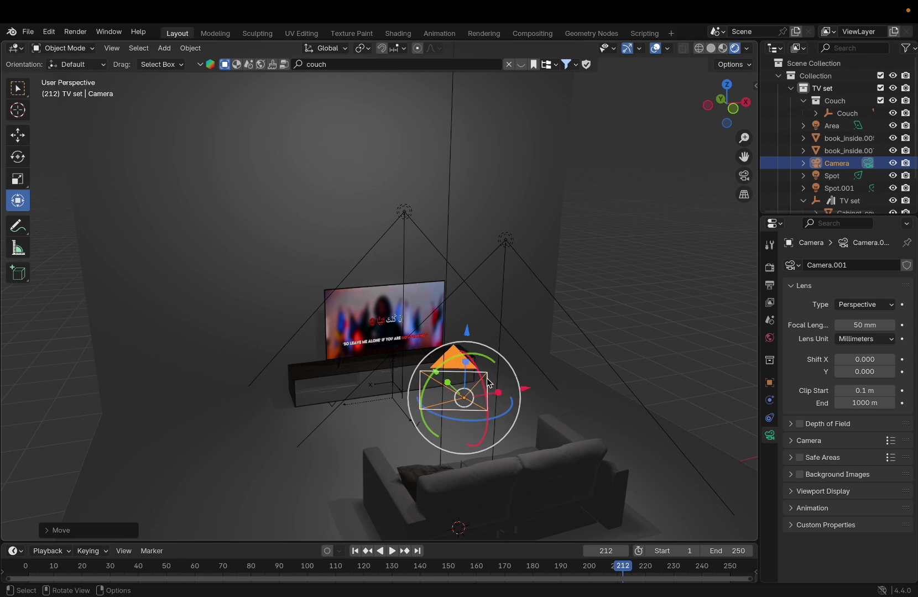
- Look through the camera, lock it to the view, and aim it straight at the TV so the screen fills the frame
mouse_move(164, 13)
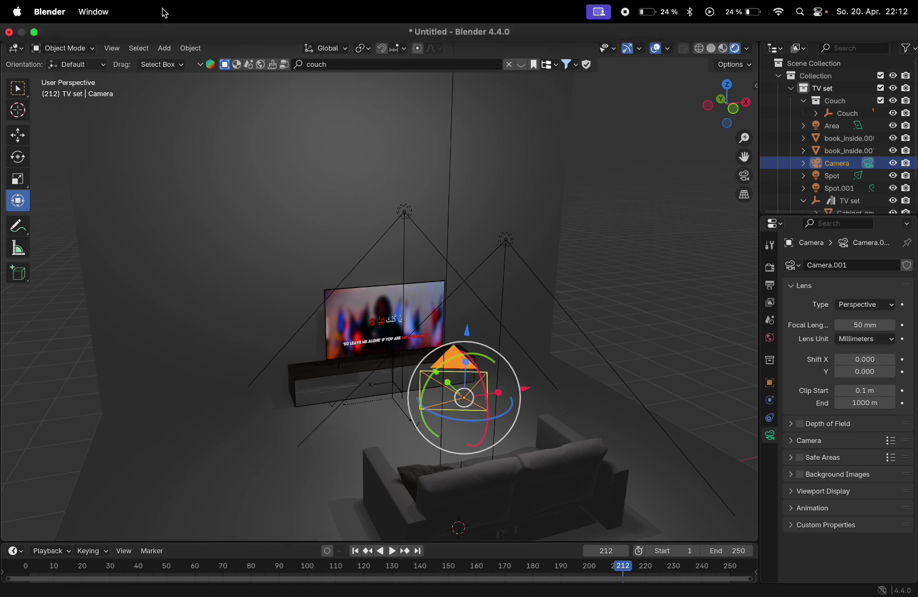
left_click(118, 52)
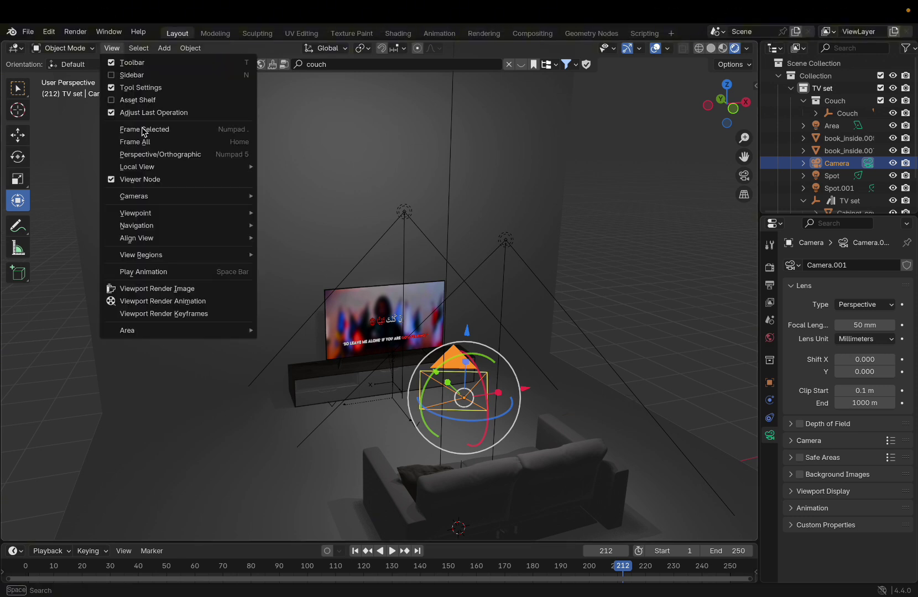
mouse_move(169, 219)
left_click(280, 213)
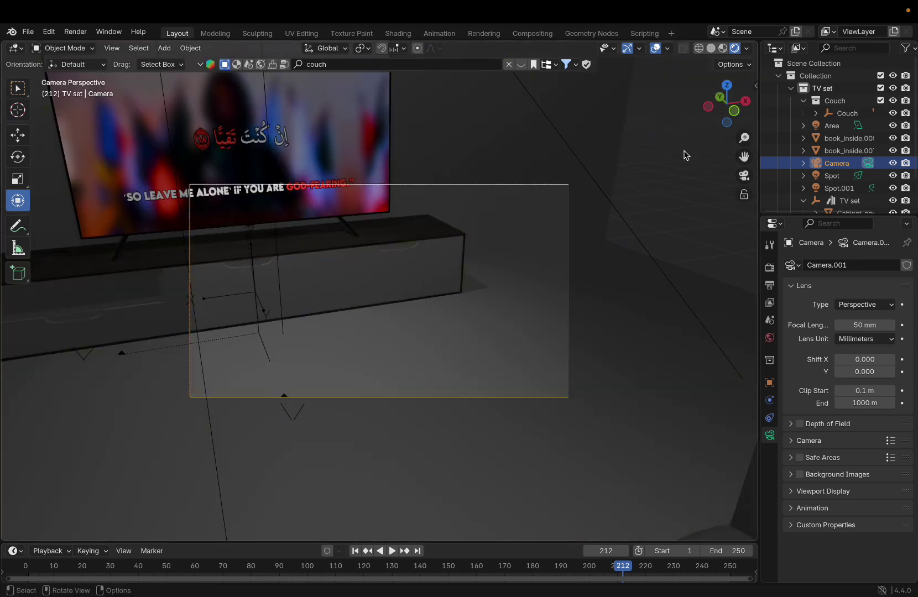
left_click(745, 195)
scroll(588, 244, "left", 10)
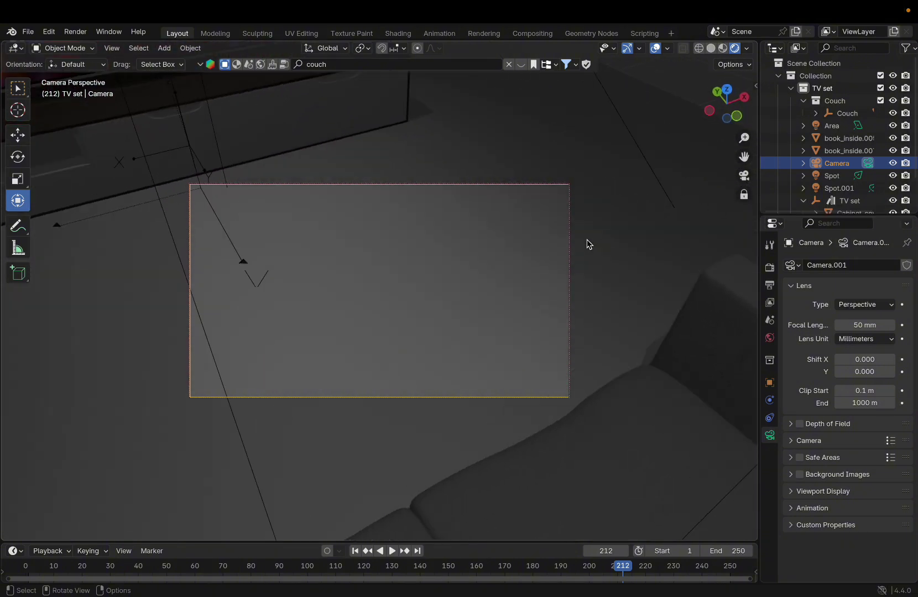
scroll(588, 244, "up", 8)
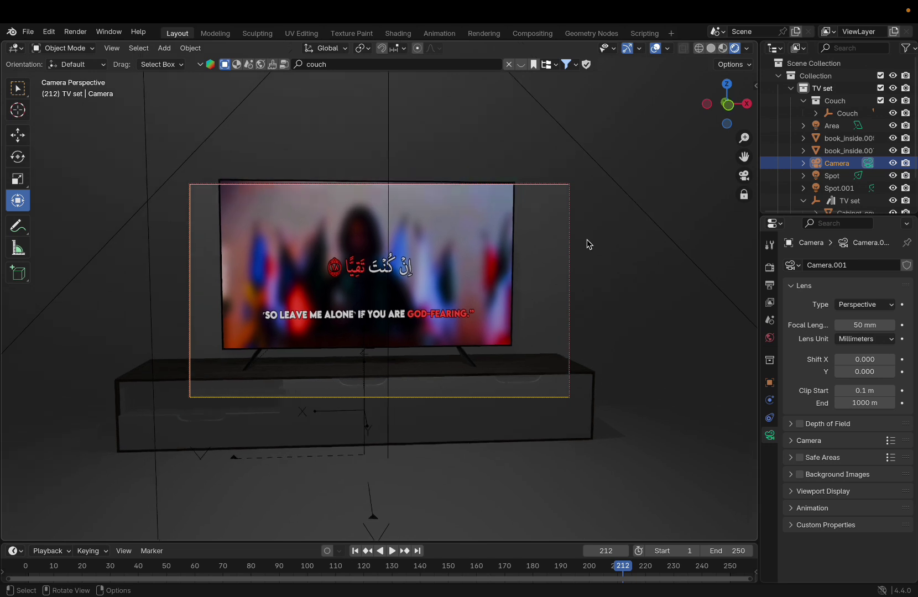
scroll(588, 244, "left", 6)
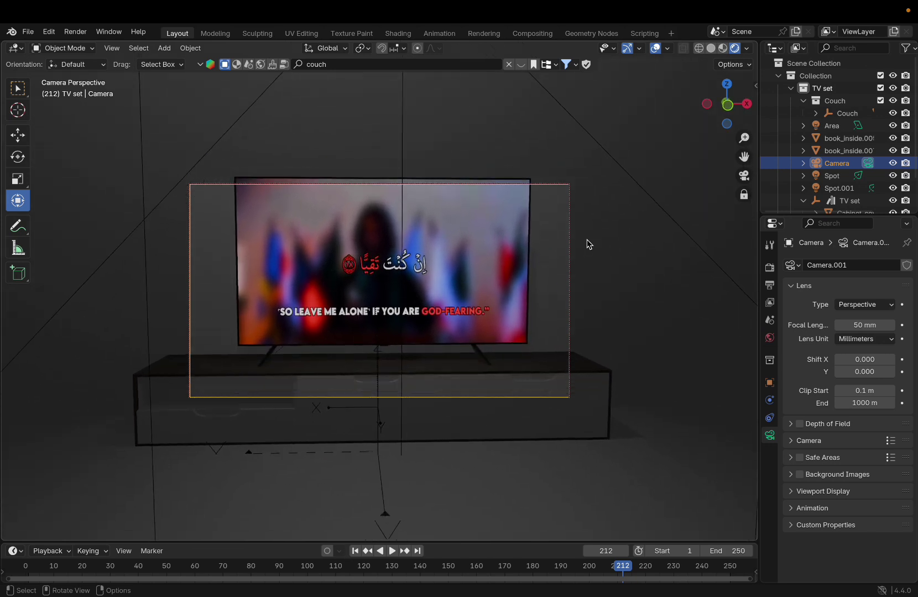
scroll(588, 244, "right", 3)
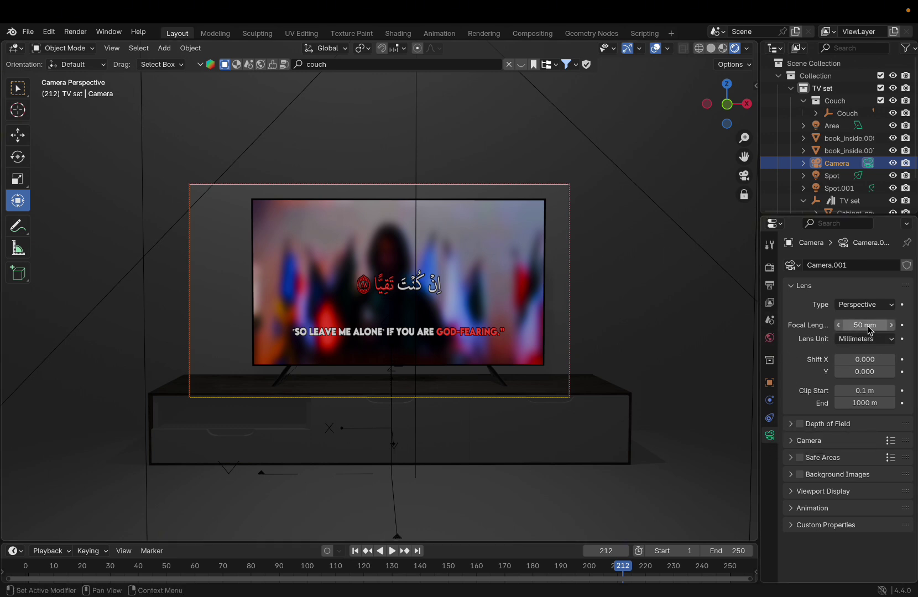
- Set the camera's focal length to 51 mm and its transform to about location 0.20, -2.45, 1.81 m and rotation X 92.3°, Z -2.6°
mouse_move(870, 329)
left_mouse_down()
mouse_move(833, 329)
mouse_move(885, 328)
mouse_move(858, 338)
left_mouse_up()
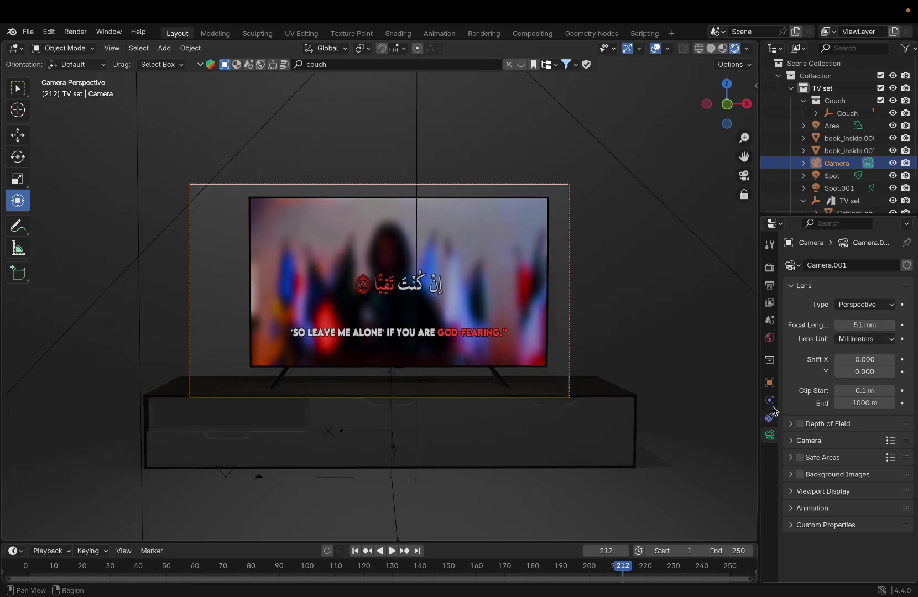
left_click(771, 386)
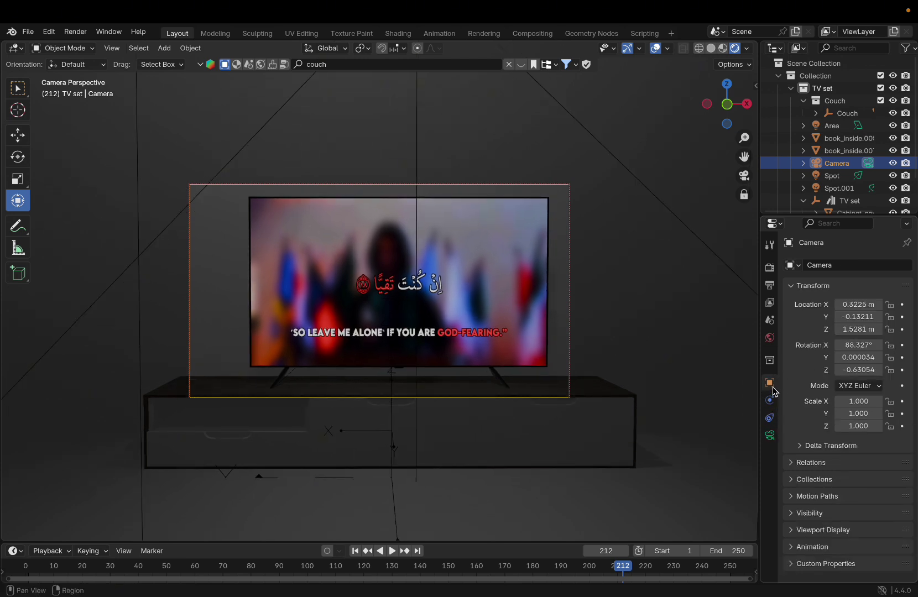
left_click_drag(865, 344, 861, 368)
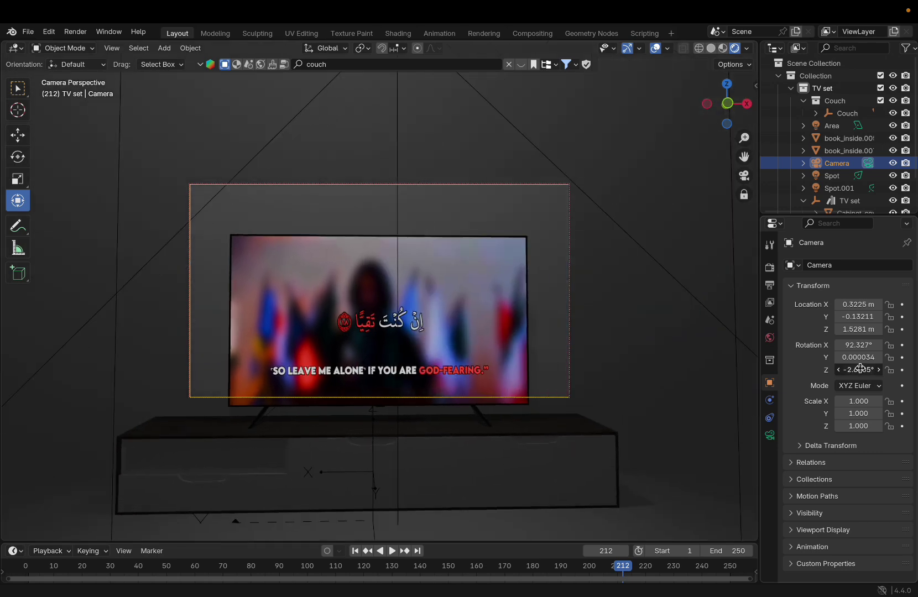
left_click_drag(858, 304, 863, 330)
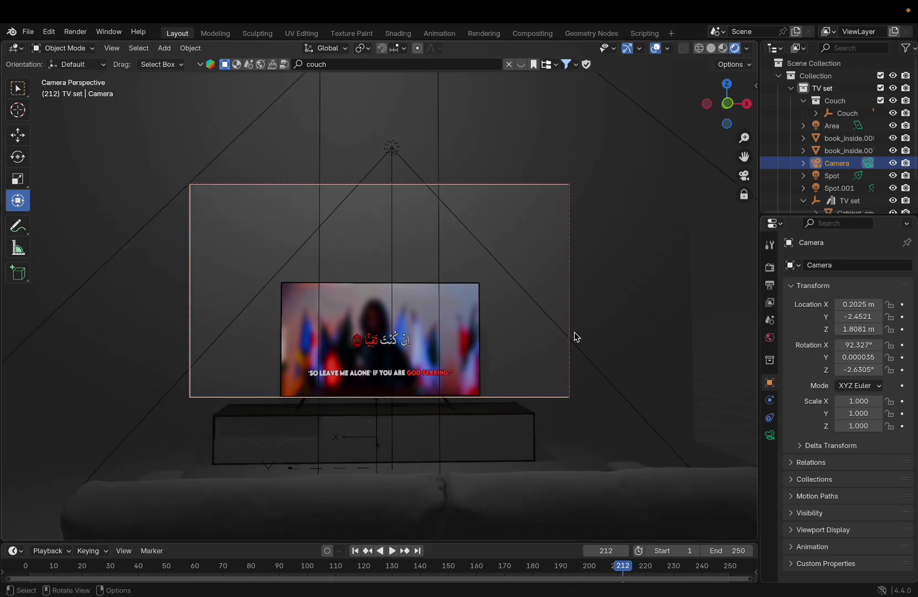
- With the camera locked to its view, pull it back and up behind the couch to about X 0.62, Y -7.82, Z 4.71 m, looking down at the TV
scroll(575, 336, "down", 6)
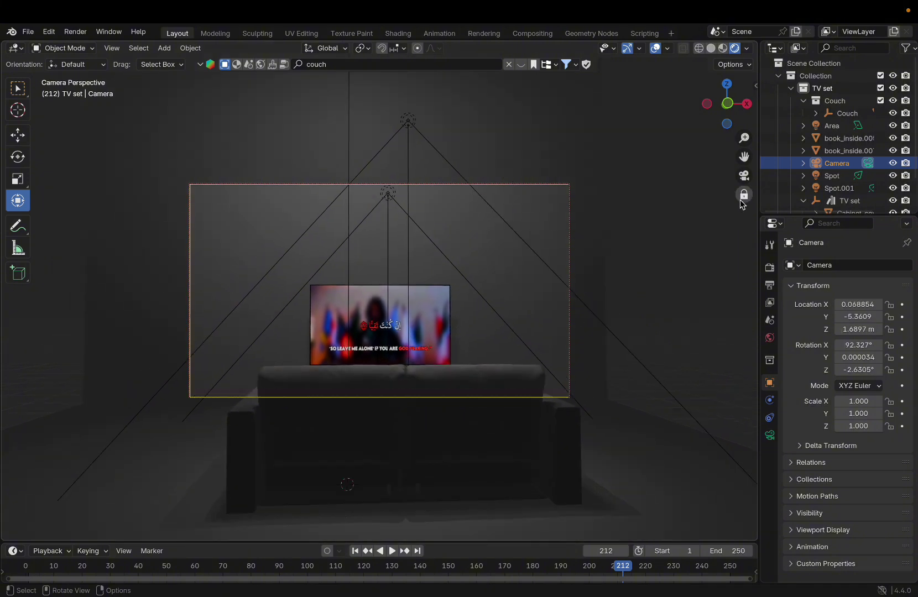
middle_click_drag(584, 379, 590, 379)
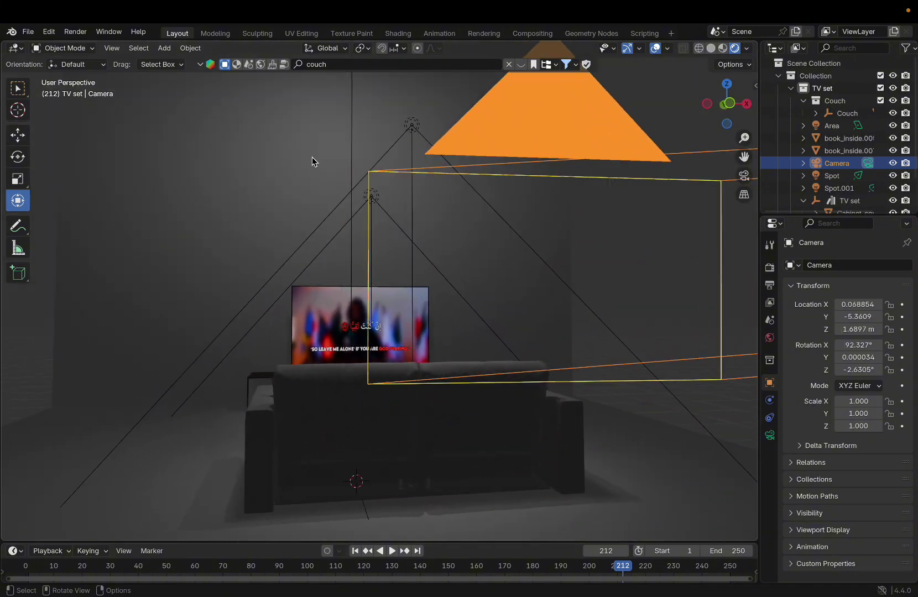
left_click(111, 48)
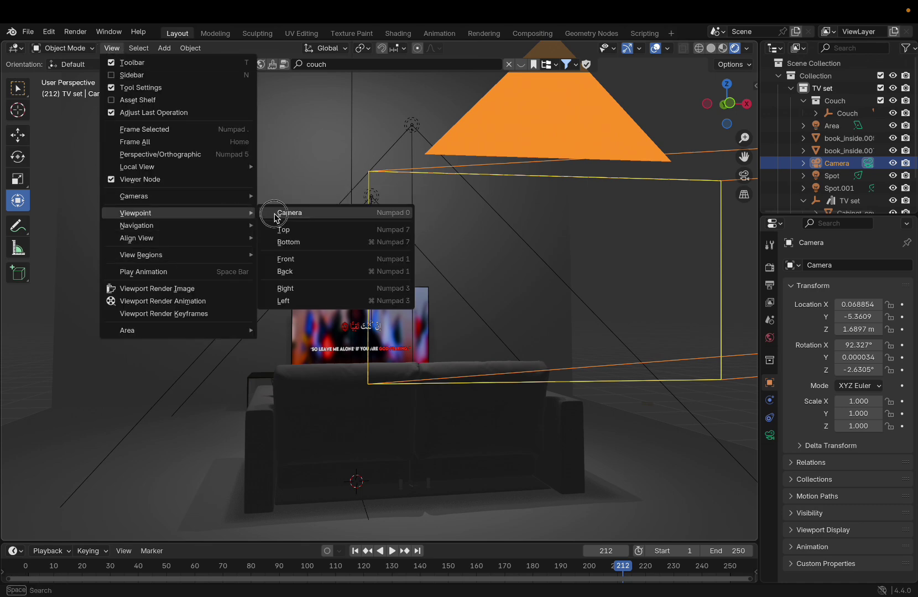
left_click(275, 214)
left_click(744, 196)
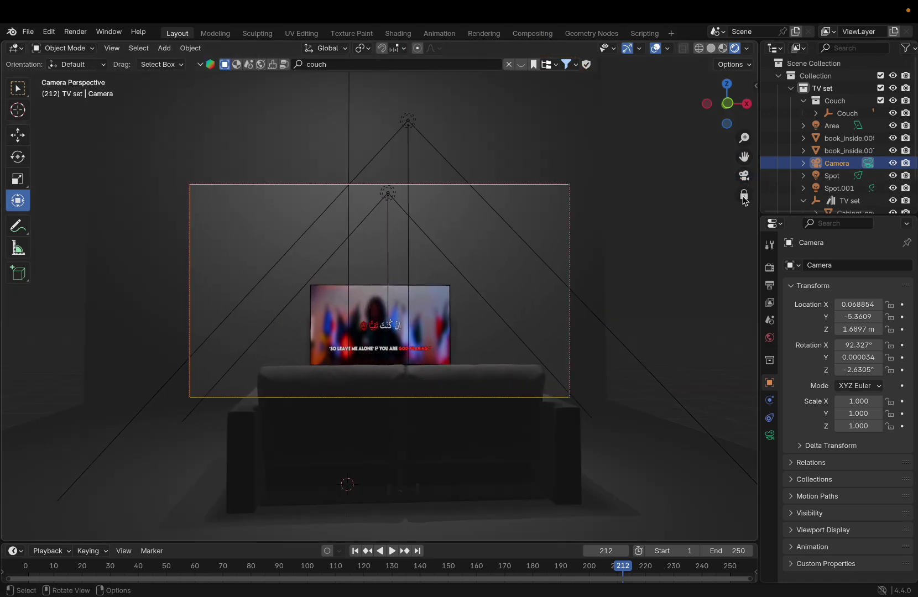
scroll(636, 299, "down", 10)
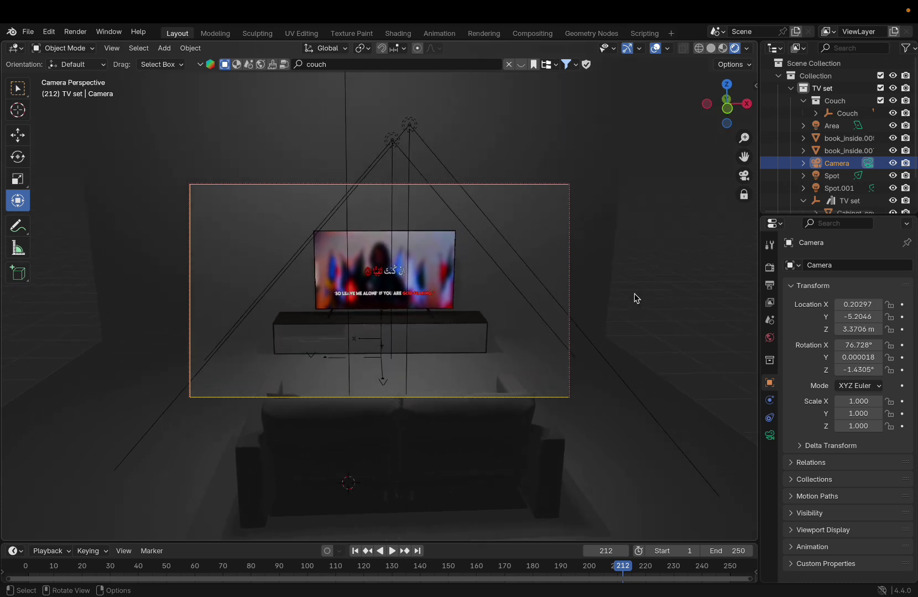
scroll(636, 299, "down", 5)
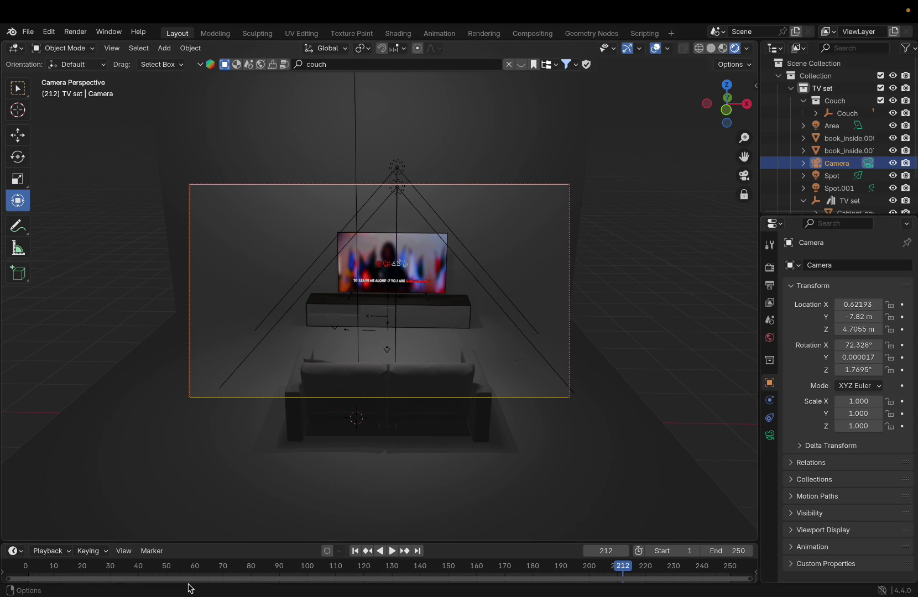
- Keyframe the camera's location and rotation at frame 1
key("space")
left_click(34, 567)
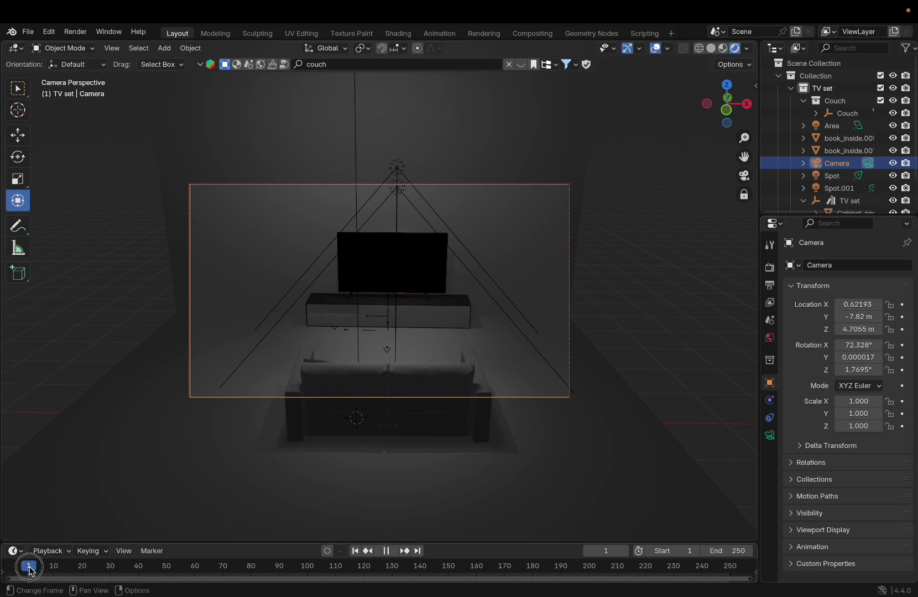
key("space")
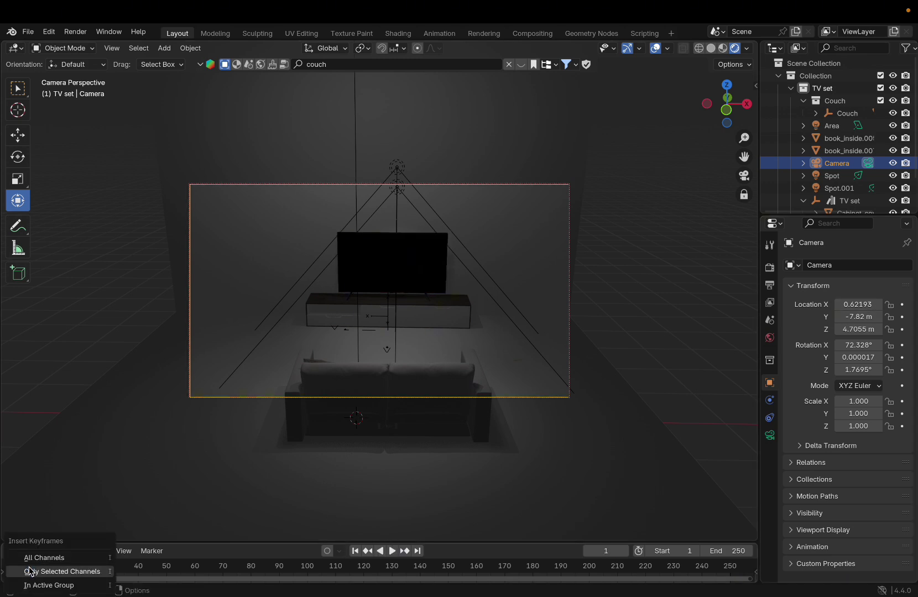
key("i")
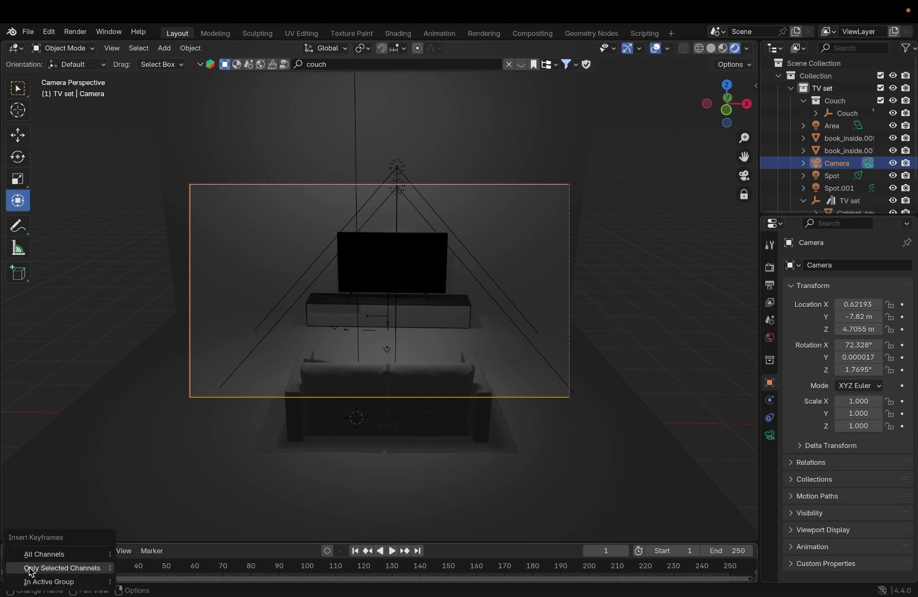
left_click(37, 562)
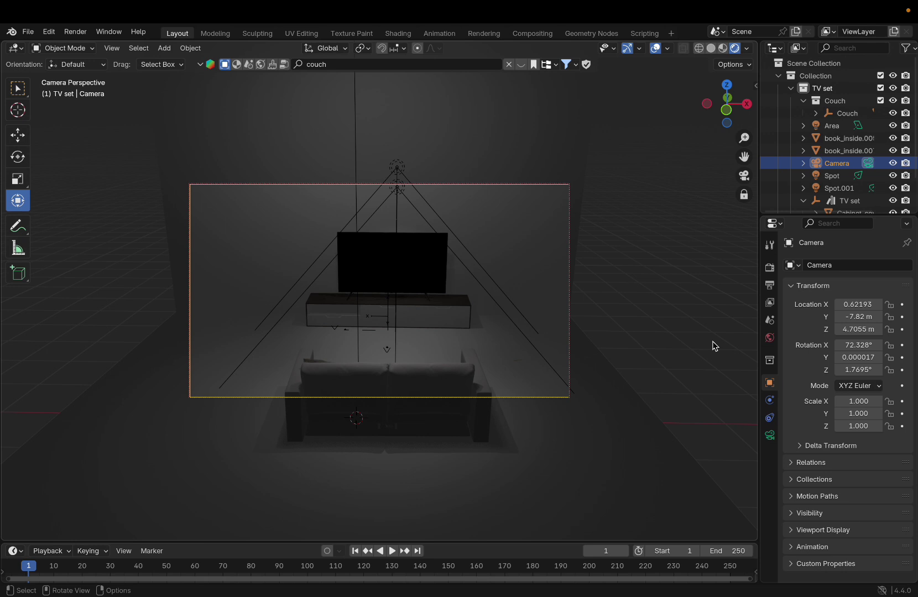
left_click(902, 306)
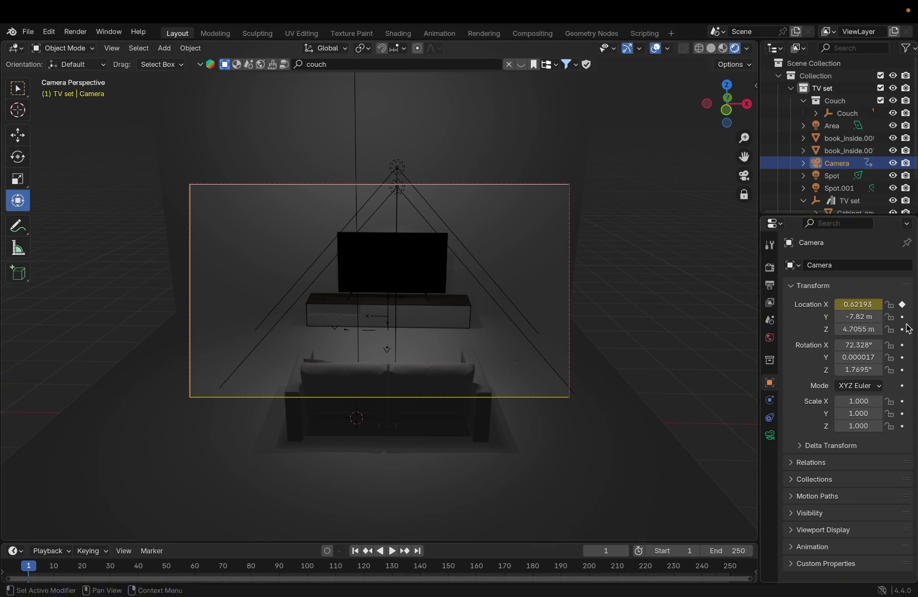
left_click(902, 370)
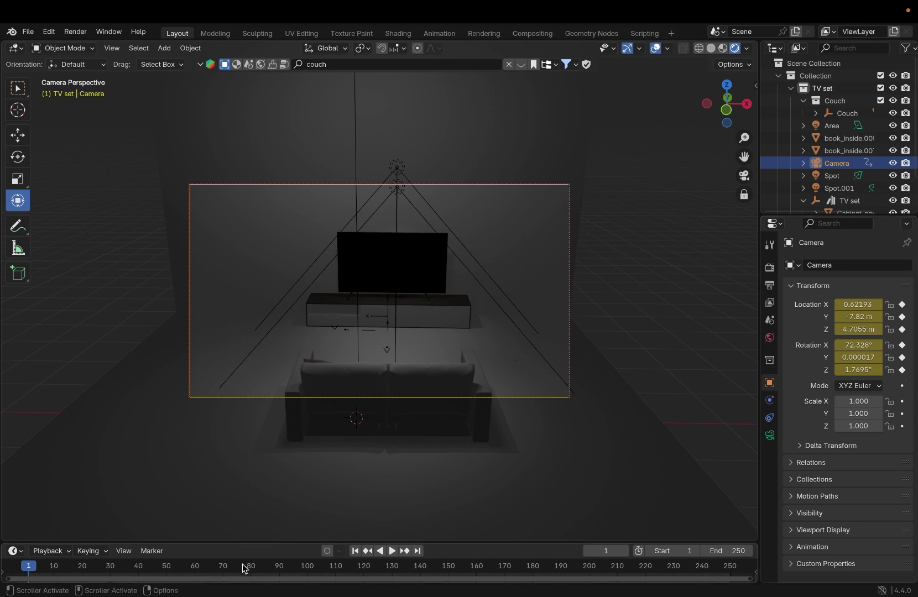
- At frame 100, move the camera forward over the couch and lower it toward the TV
left_click_drag(31, 566, 307, 569)
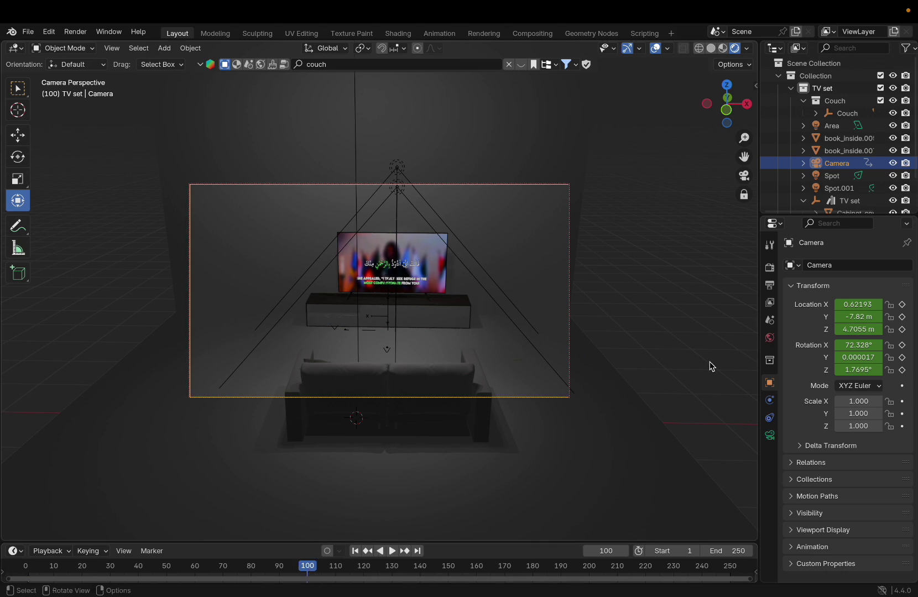
scroll(711, 367, "up", 10)
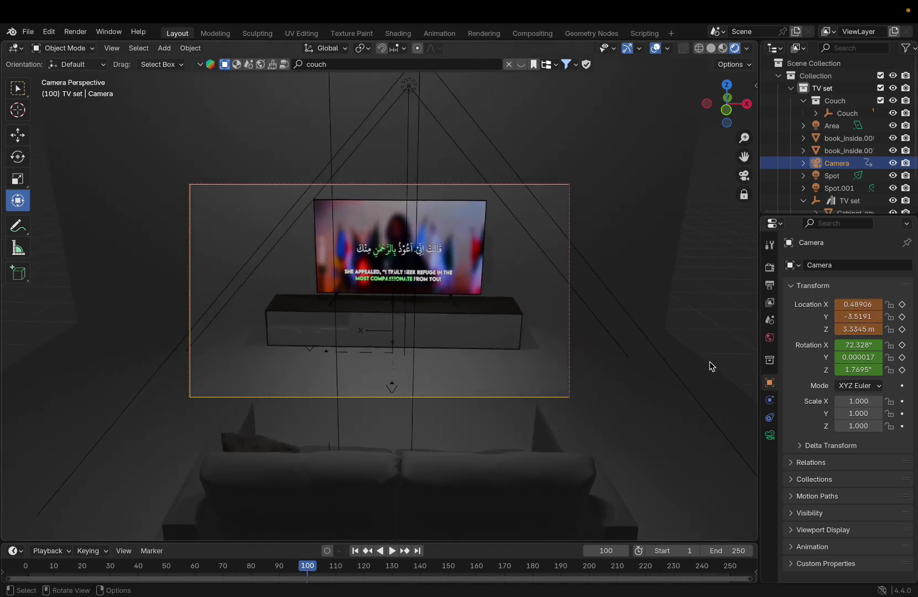
middle_click_drag(712, 367, 711, 367)
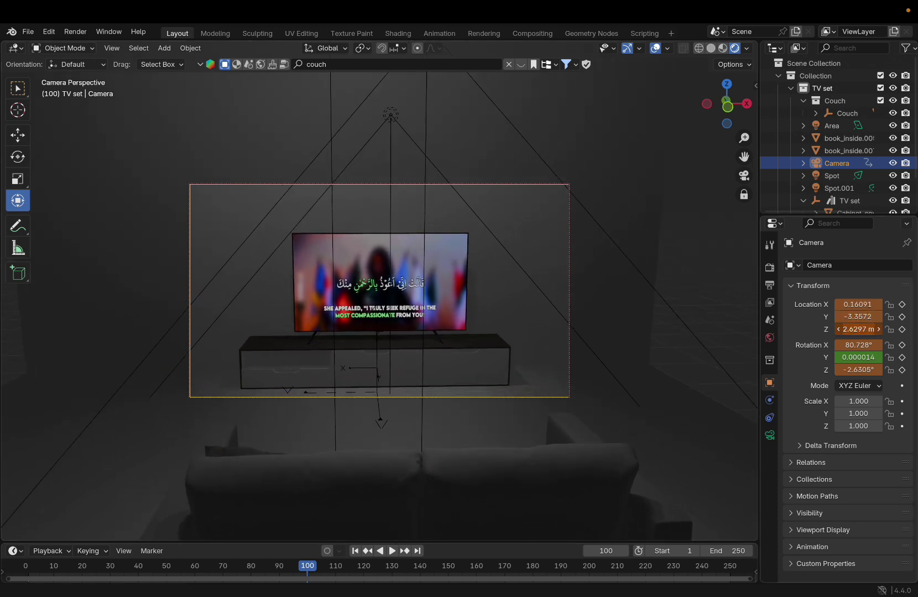
left_click_drag(858, 329, 796, 329)
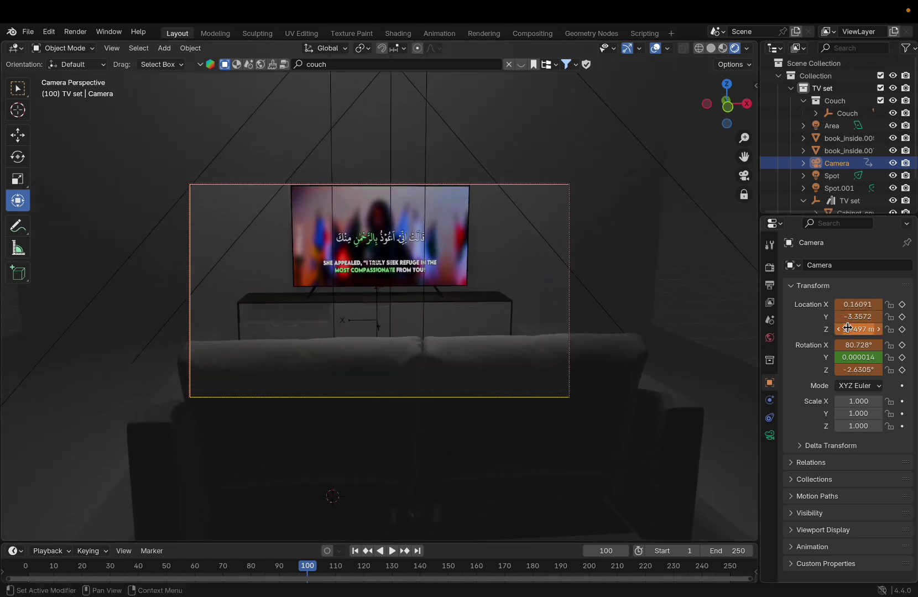
middle_click_drag(637, 293, 637, 294)
scroll(637, 293, "up", 2)
- Set the camera's Z location to 1.9158 m and keyframe its location and rotation at frame 100
left_click(637, 294)
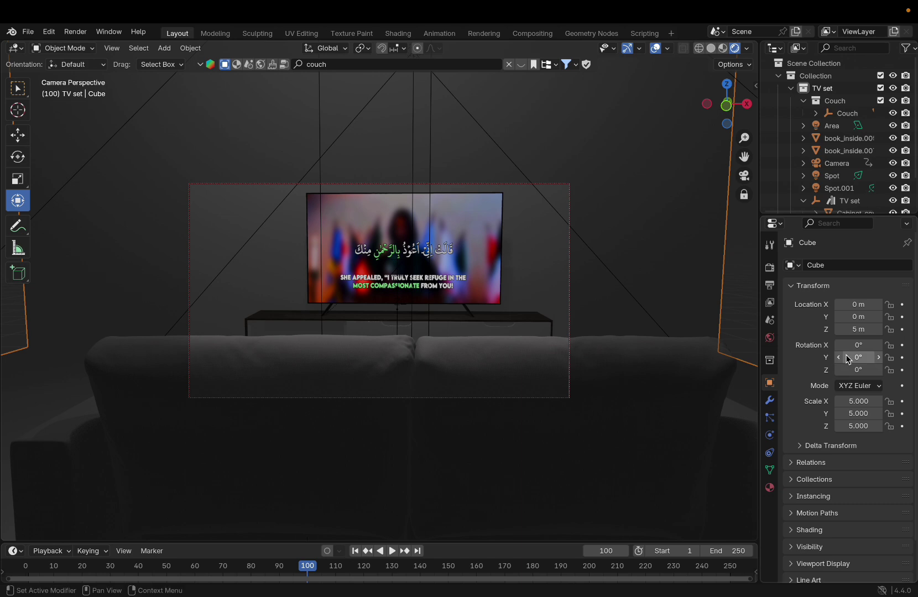
left_click(569, 393)
left_click_drag(856, 330, 845, 331)
left_click(902, 330)
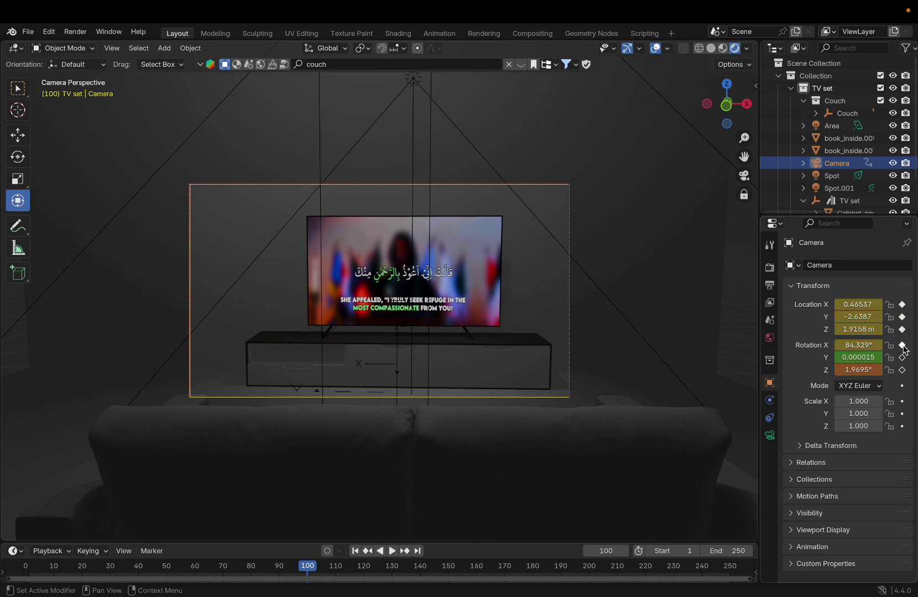
left_click(902, 370)
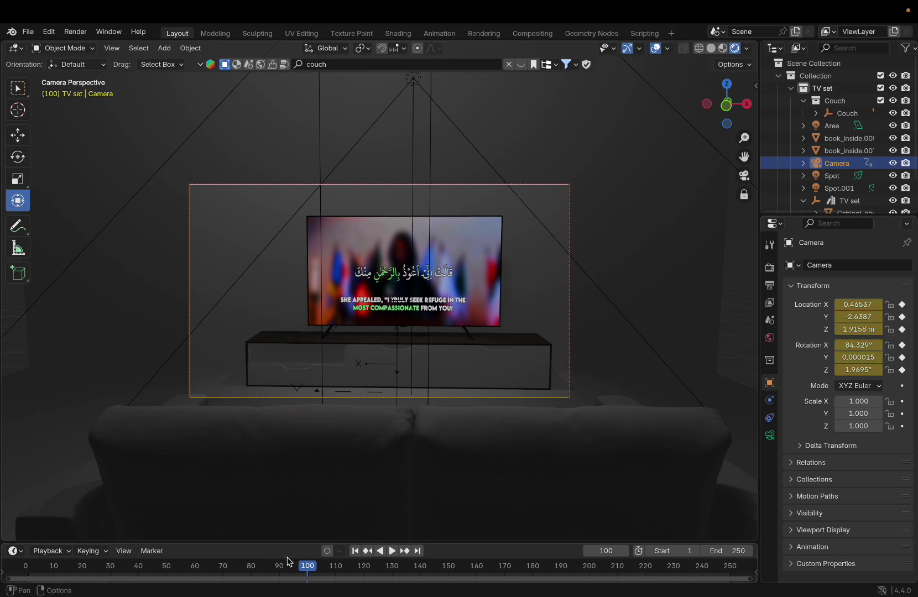
- Play the camera move from the start, and enlarge the timeline to show the keyframes
left_click_drag(304, 568, 26, 580)
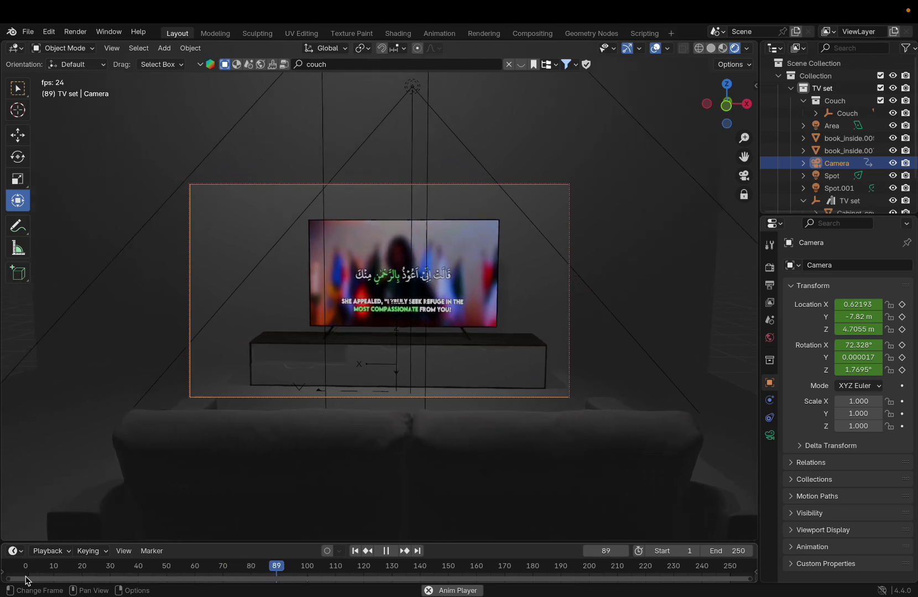
key("space")
left_click_drag(161, 541, 166, 497)
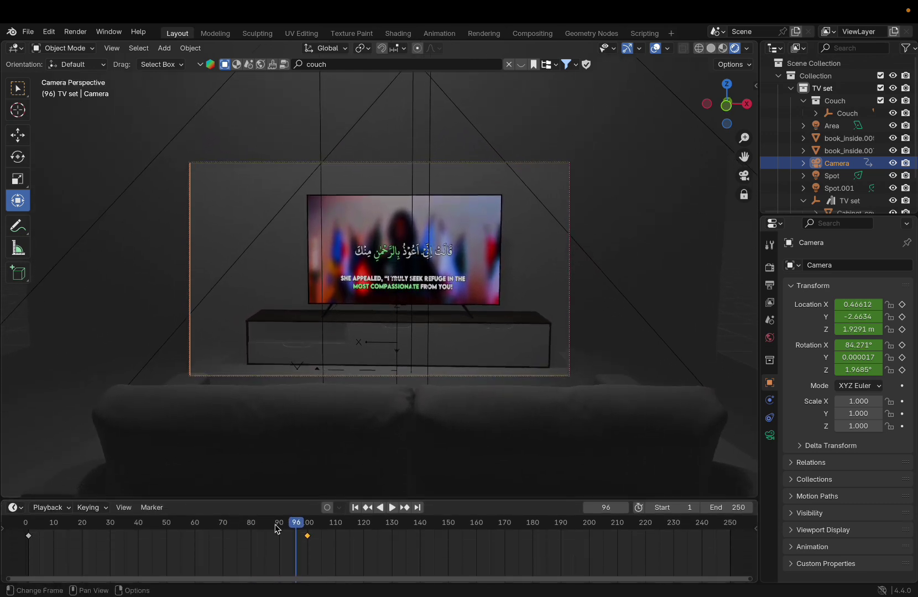
- Select both camera keyframes and set their interpolation mode to Bounce
left_click_drag(373, 557, 10, 498)
right_click(317, 543)
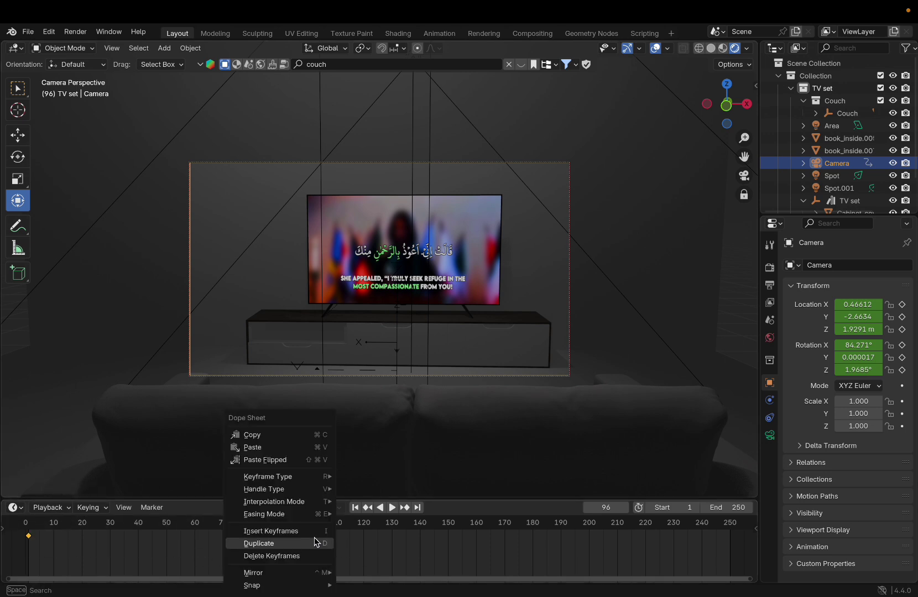
mouse_move(323, 501)
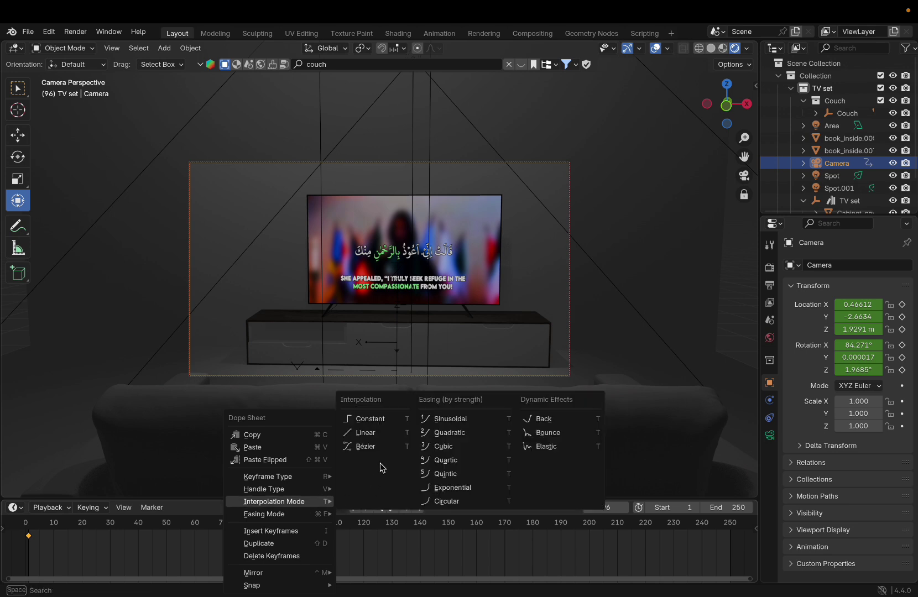
left_click(551, 432)
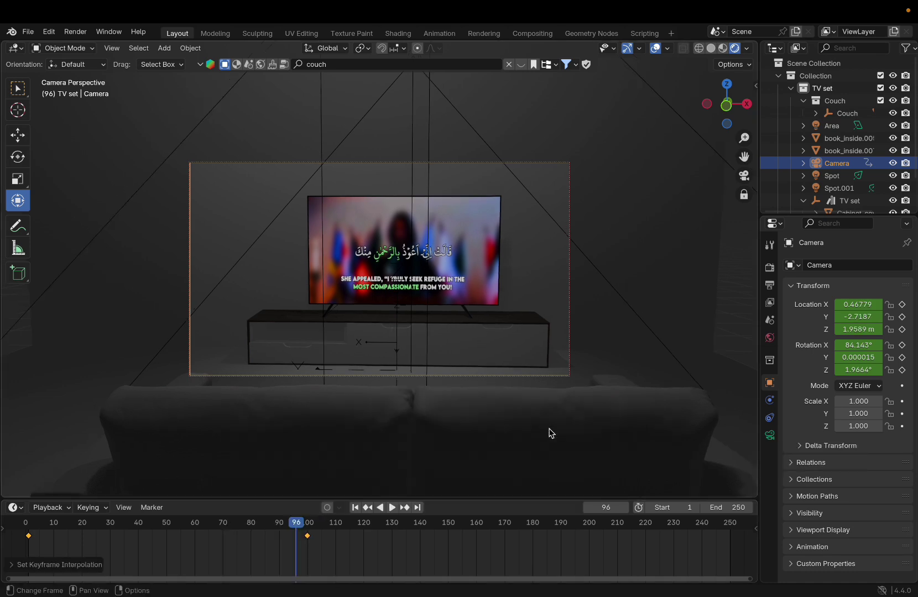
- Play the camera animation from frame 1 to preview the Bounce interpolation
left_click_drag(296, 526, 29, 531)
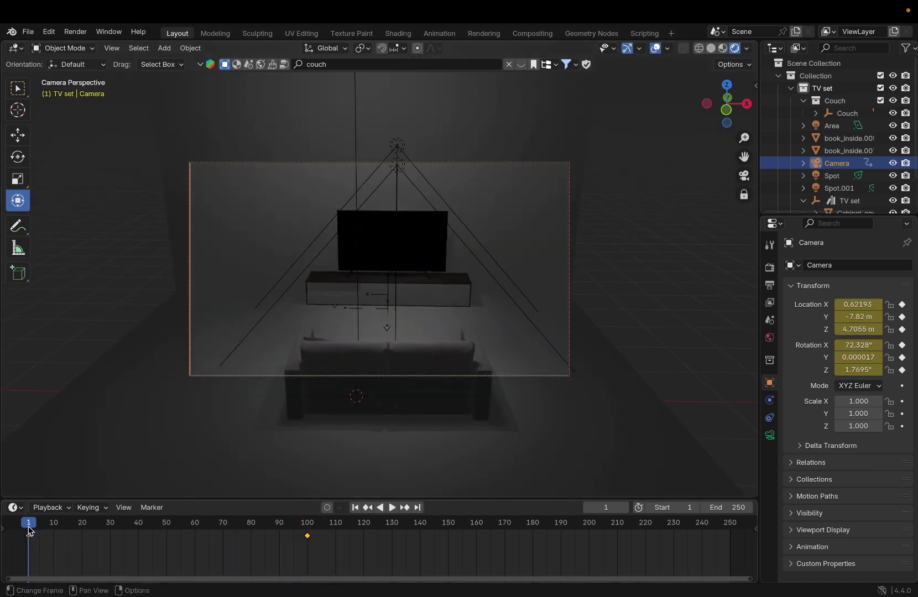
key("space")
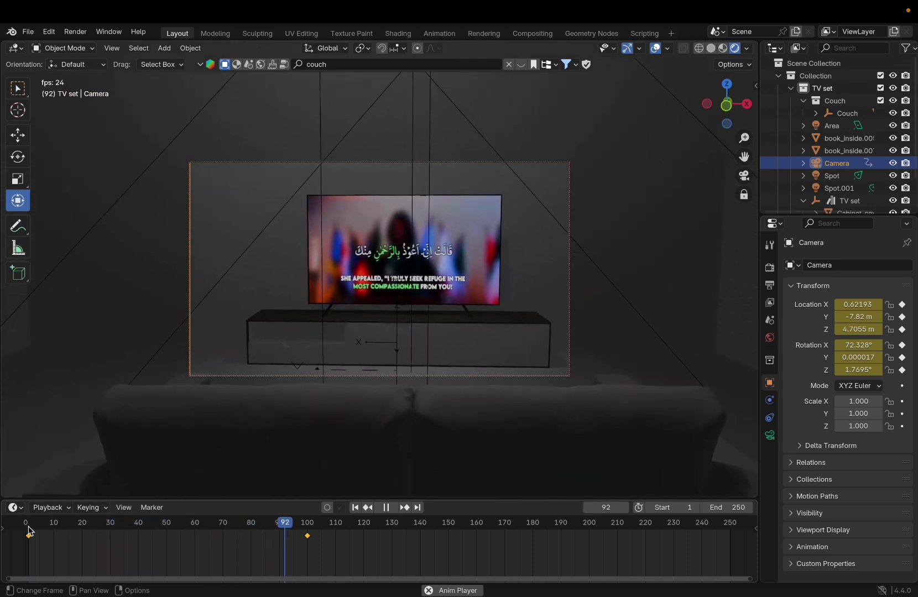
key("space")
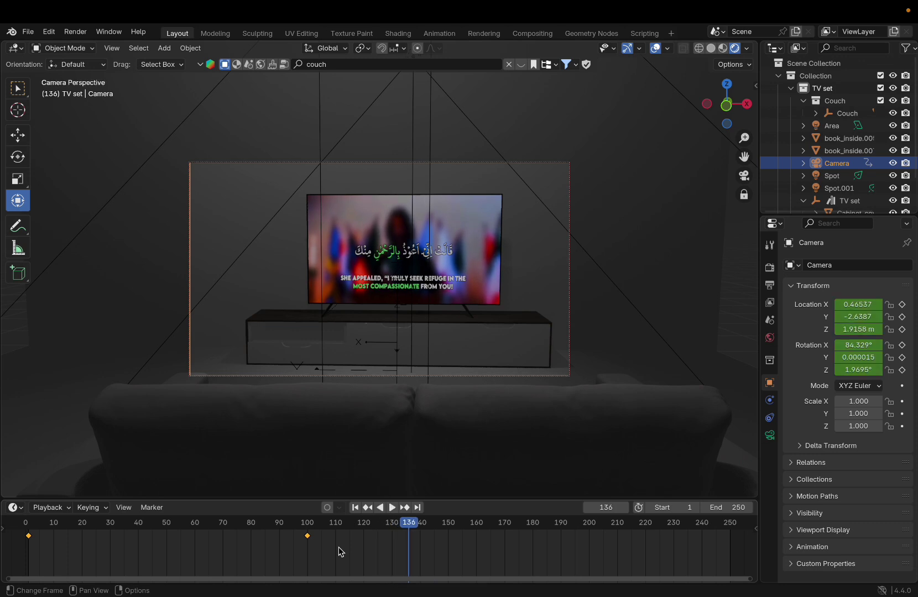
- Set the interpolation mode of both camera keyframes to Linear and play the animation from frame 1
right_click(57, 534)
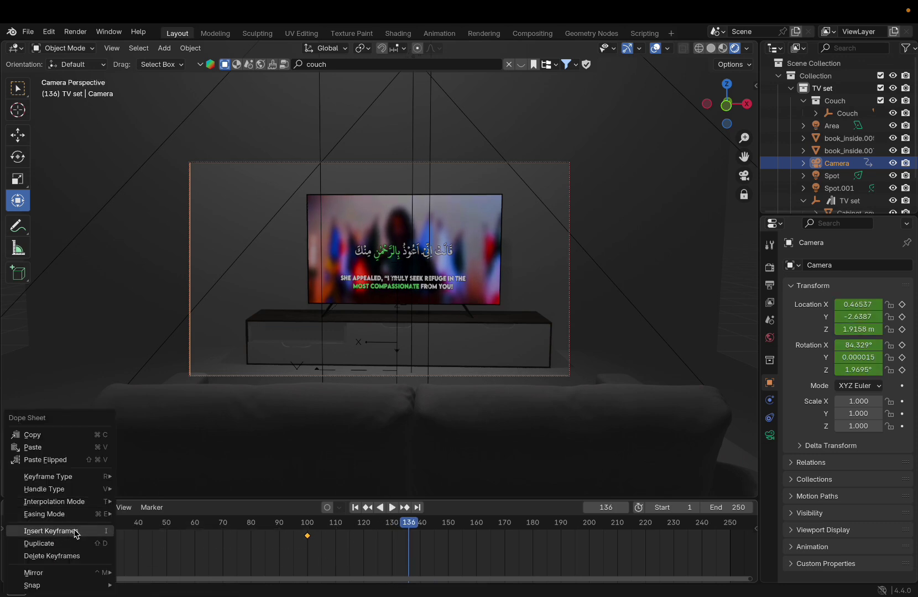
mouse_move(92, 501)
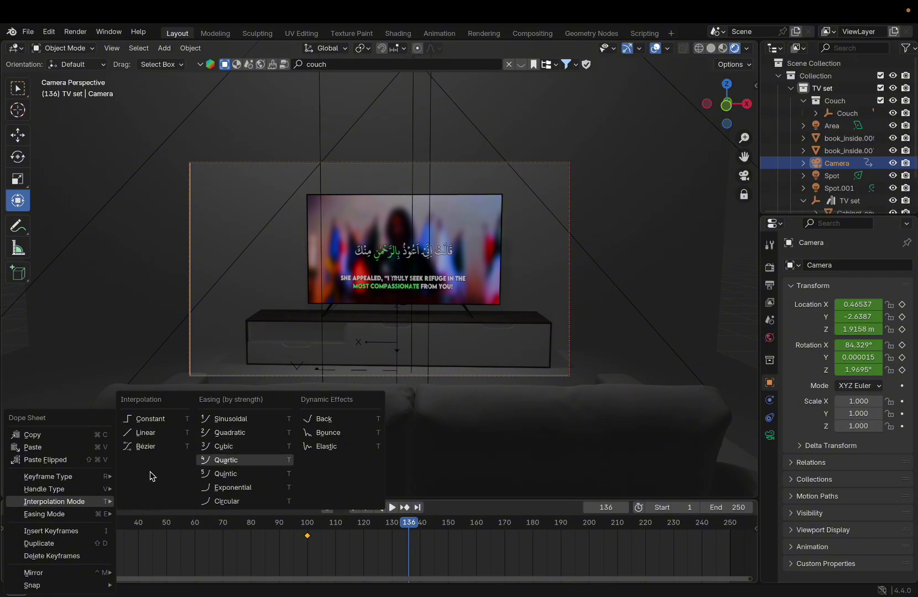
left_click(184, 441)
left_click_drag(70, 529, 29, 531)
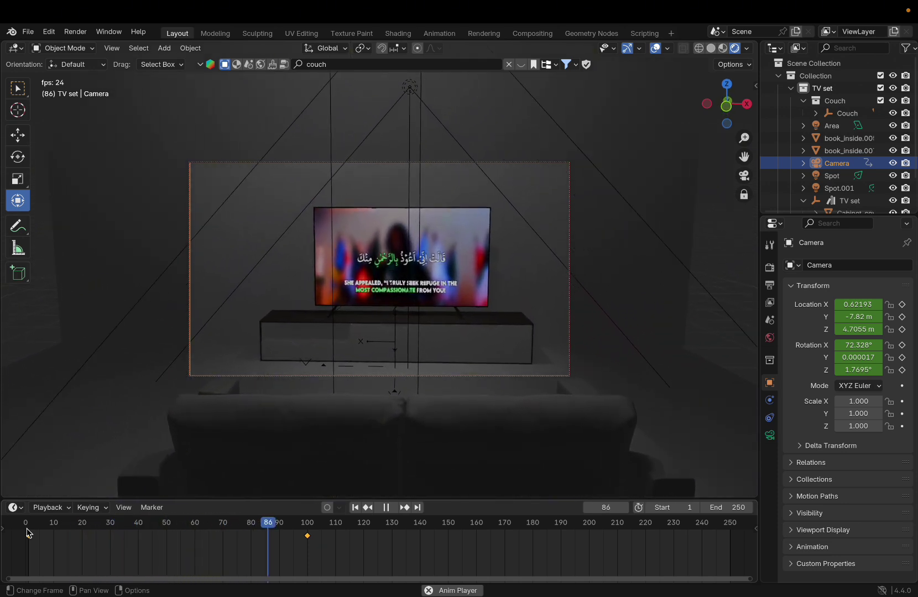
key("space")
key("space")
key("space")
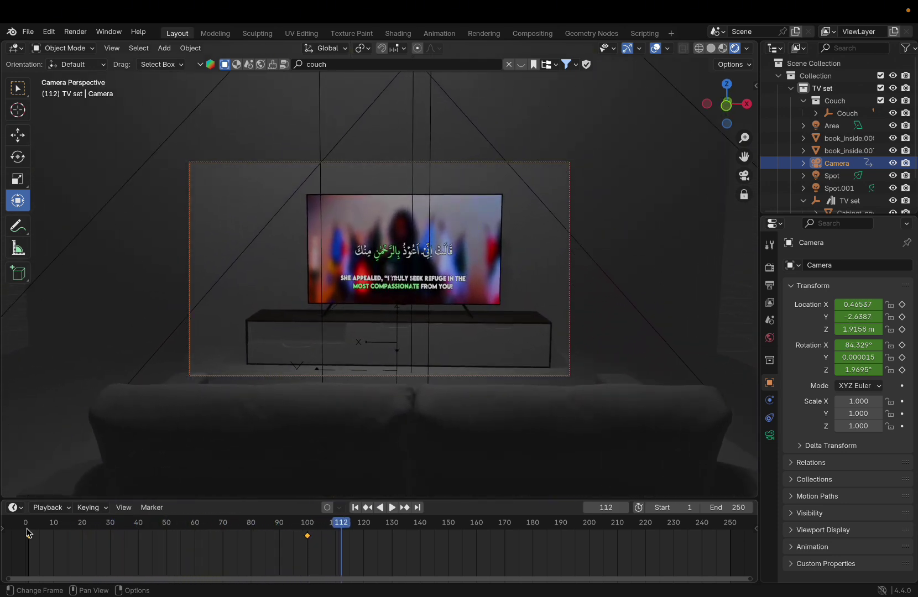
- At frame 200, set the camera's location to X 3.0854 m, Y 1.7413 m and its rotation to X 86.329°, Y -36°, Z 37.969°
left_click_drag(349, 526, 599, 530)
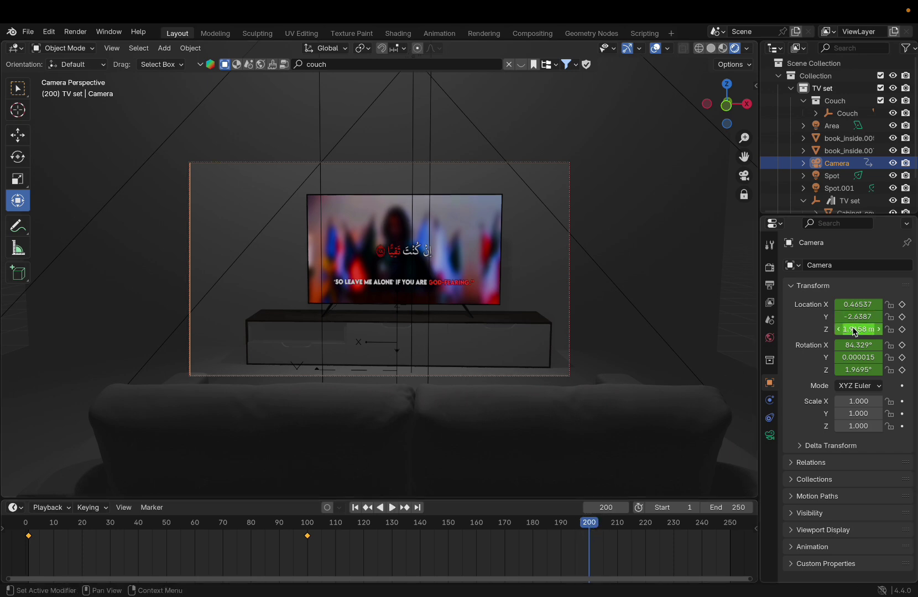
left_click(856, 358)
type("36")
key("Return")
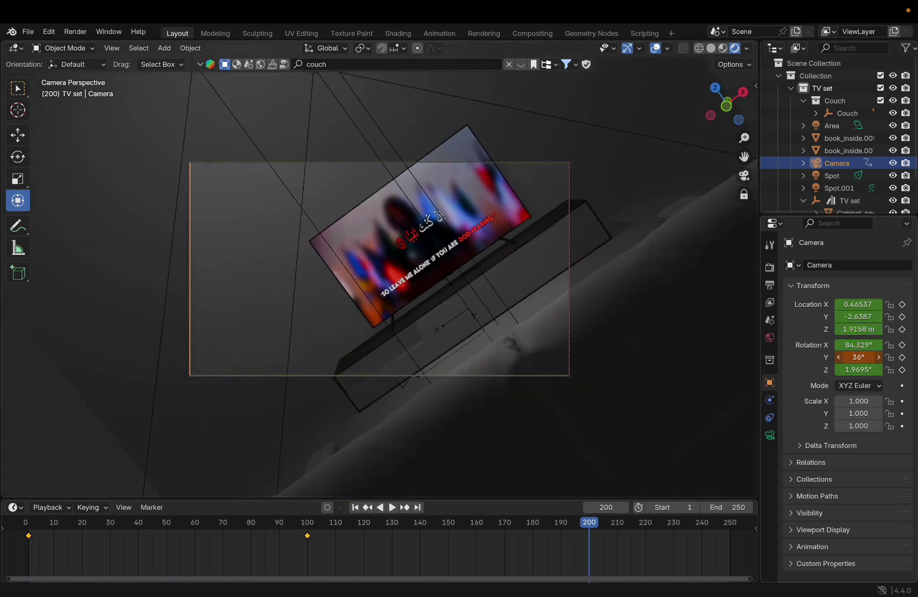
left_click_drag(863, 305, 856, 370)
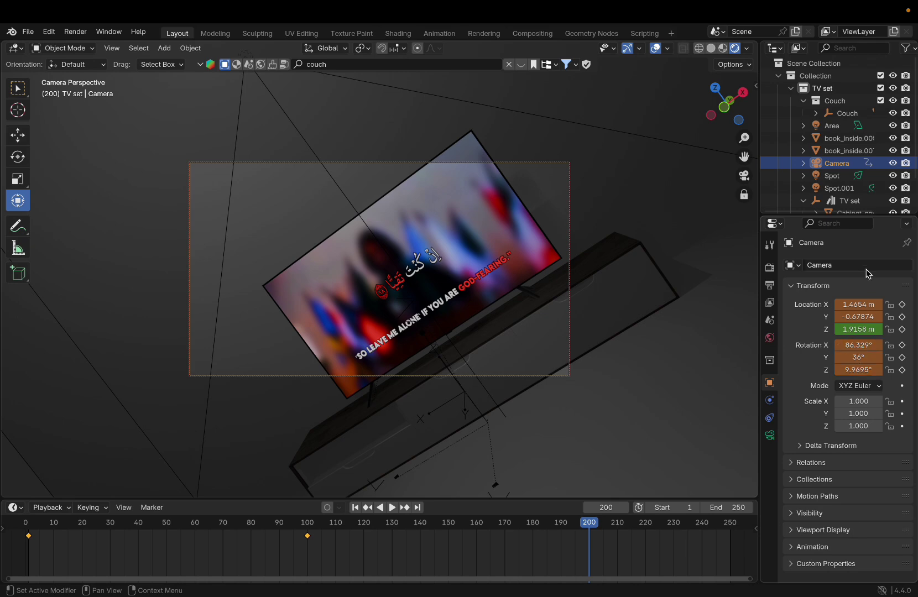
left_click_drag(859, 304, 879, 316)
mouse_move(858, 370)
left_mouse_down()
mouse_move(879, 370)
mouse_move(843, 357)
mouse_move(855, 362)
left_mouse_up()
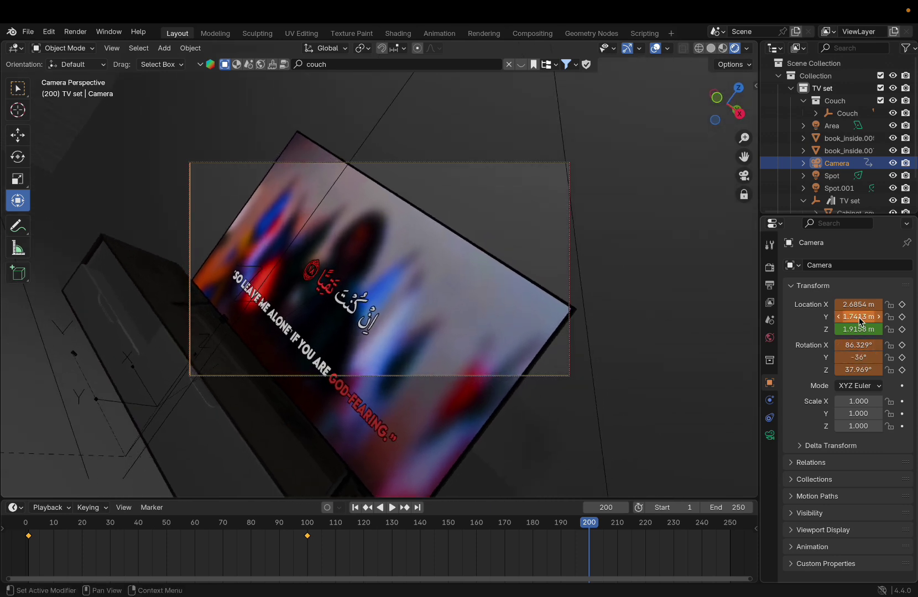
mouse_move(858, 304)
left_mouse_down()
mouse_move(847, 304)
mouse_move(857, 303)
left_mouse_up()
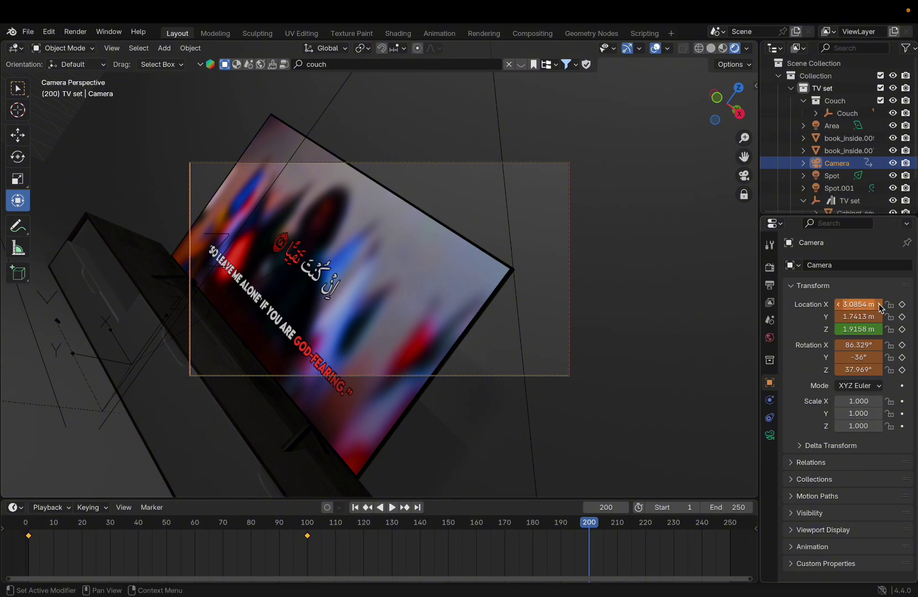
- Keyframe the camera's location and rotation at frame 200, and play the animation from the start
left_click(903, 317)
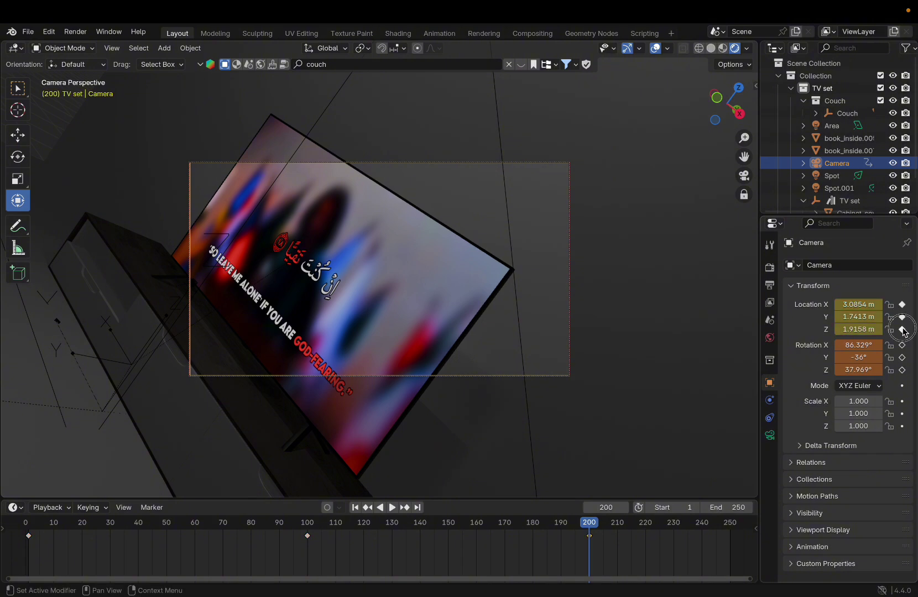
left_click(903, 369)
left_click_drag(596, 526, 24, 521)
key("space")
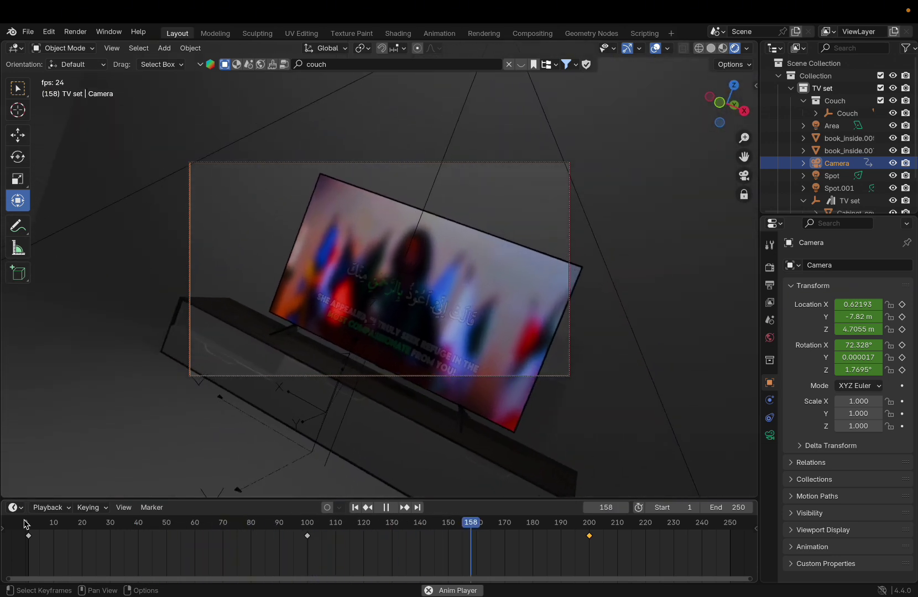
key("space")
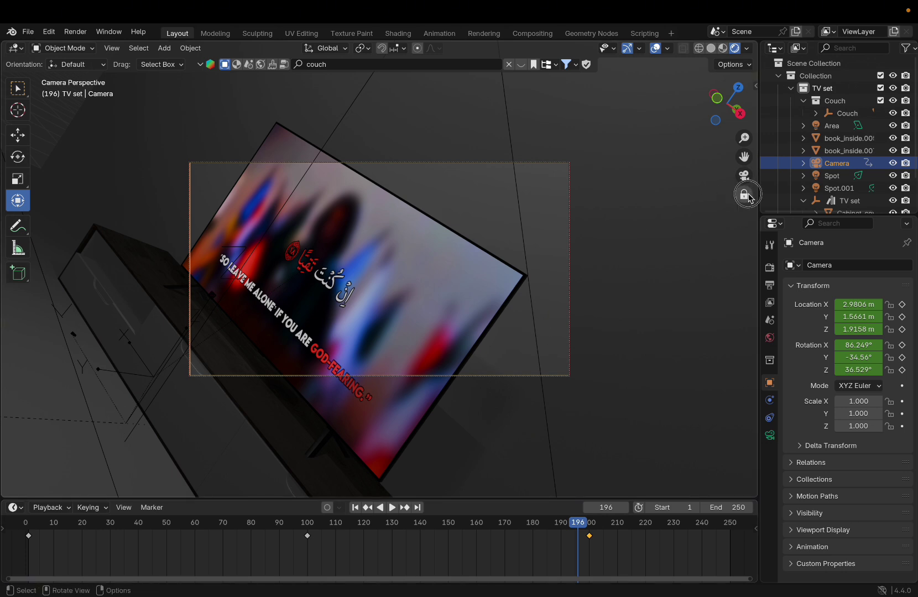
- Leave the camera view, choose EEVEE as the render engine and enable Raytracing in the scene's render settings
scroll(635, 309, "down", 10)
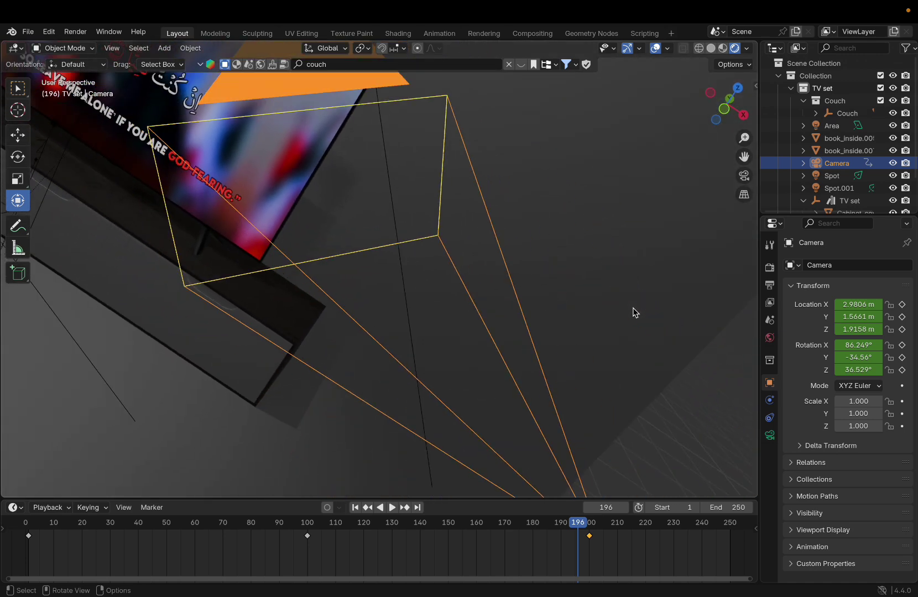
scroll(635, 312, "down", 3)
scroll(635, 312, "down", 4)
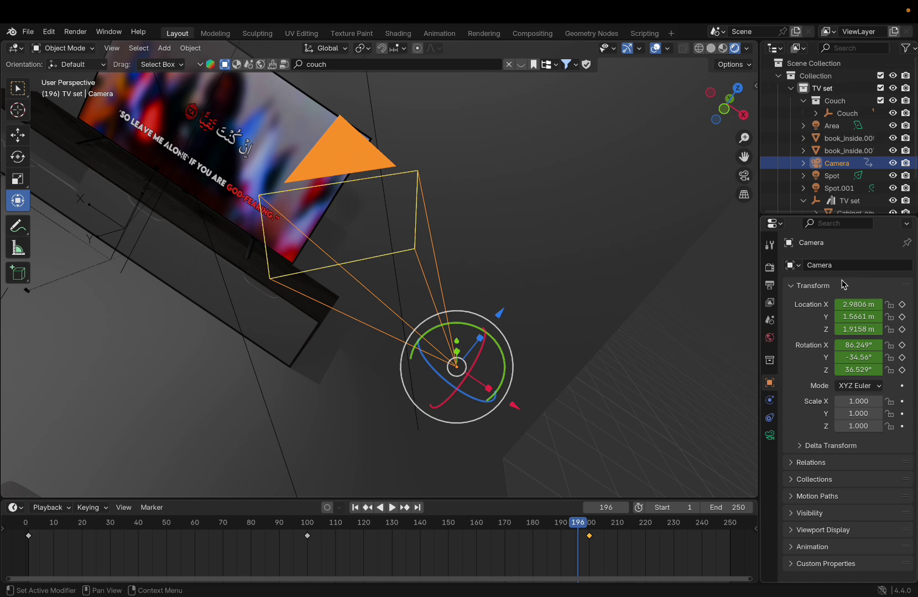
left_click(770, 269)
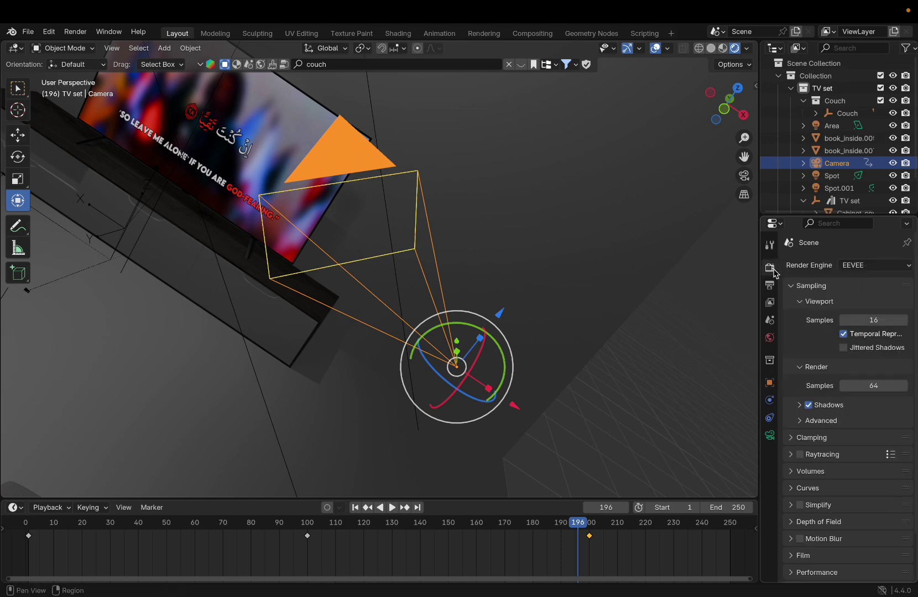
left_click(861, 267)
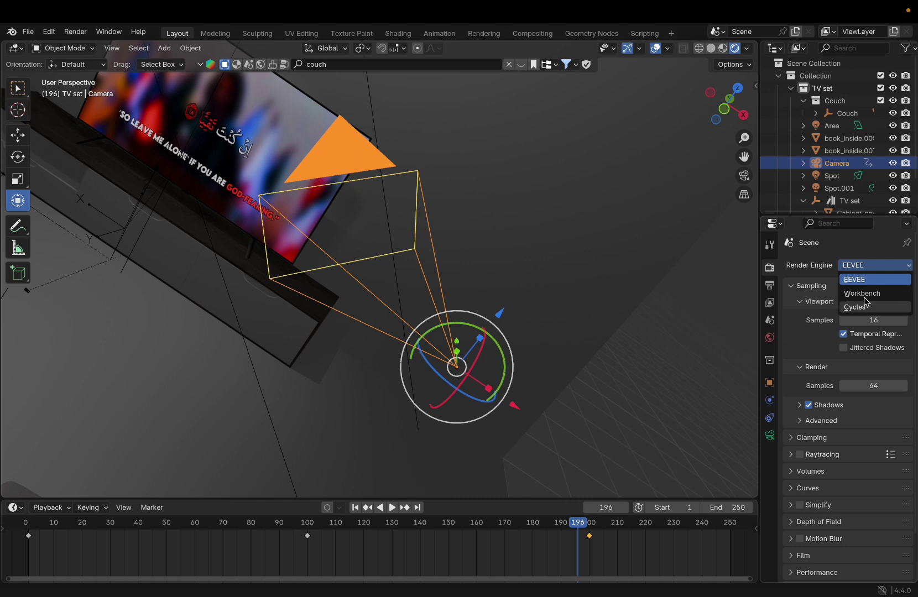
left_click(860, 280)
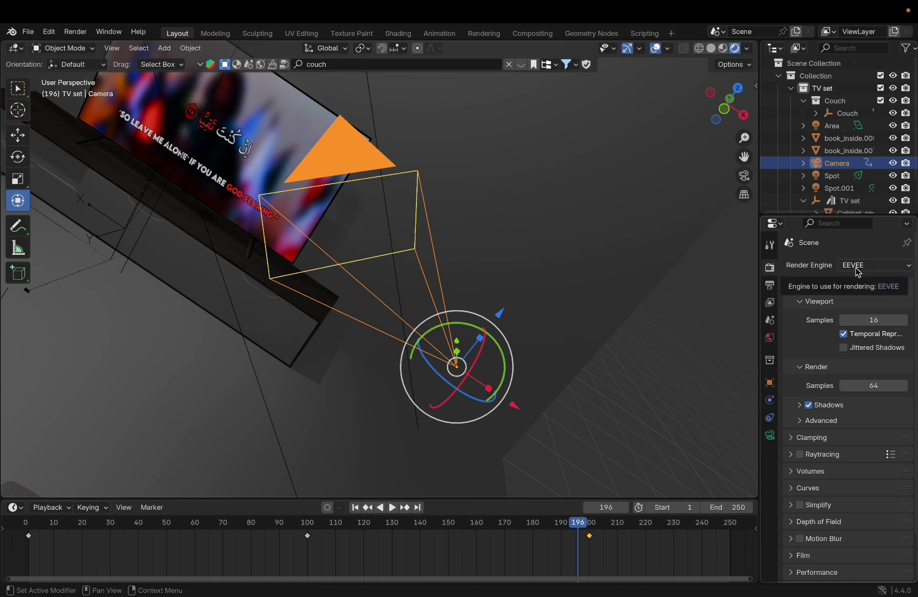
left_click(805, 459)
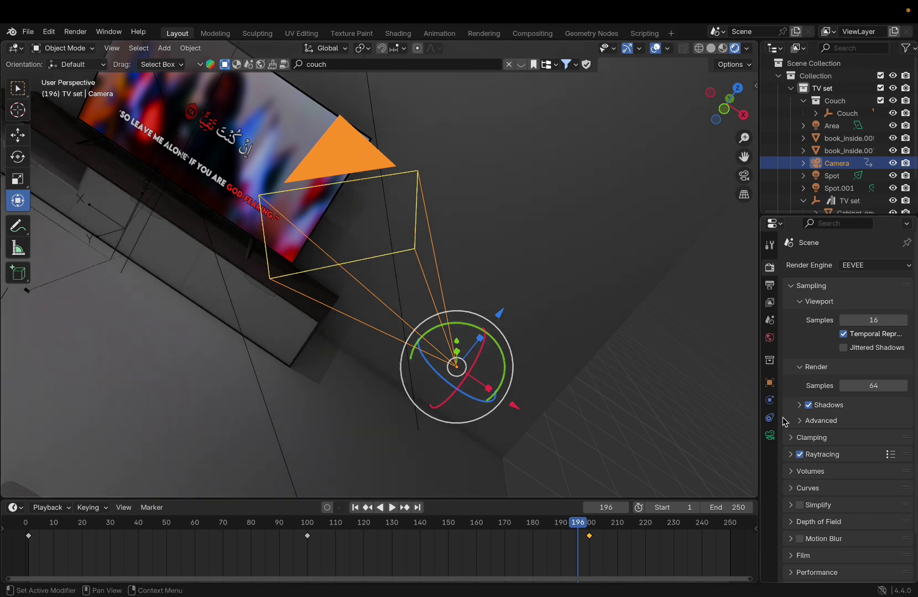
scroll(836, 373, "down", 2)
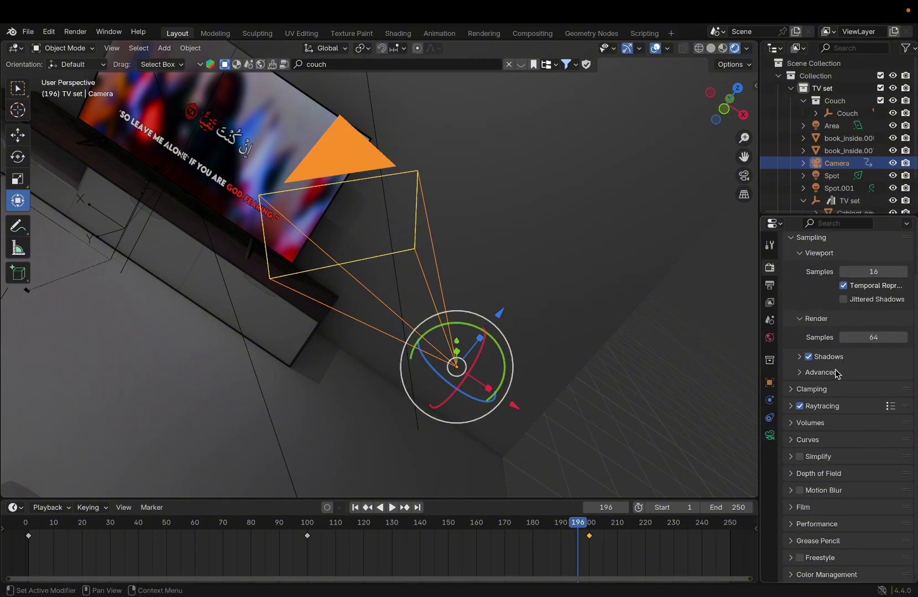
- Check the folder browser for the output path without choosing a folder, and set the output file format to FFmpeg Video
left_click(770, 285)
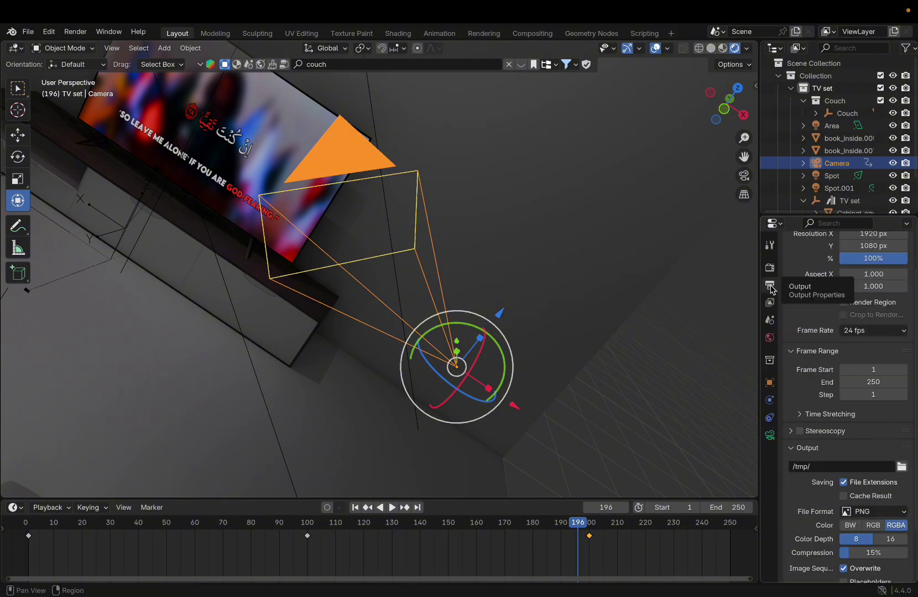
scroll(881, 407, "down", 1)
scroll(881, 407, "down", 1)
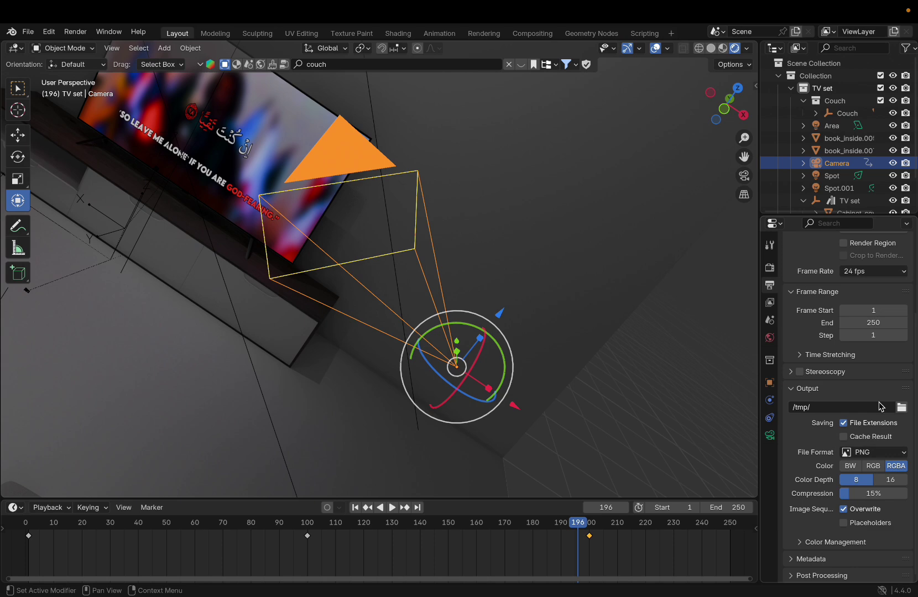
left_click(901, 406)
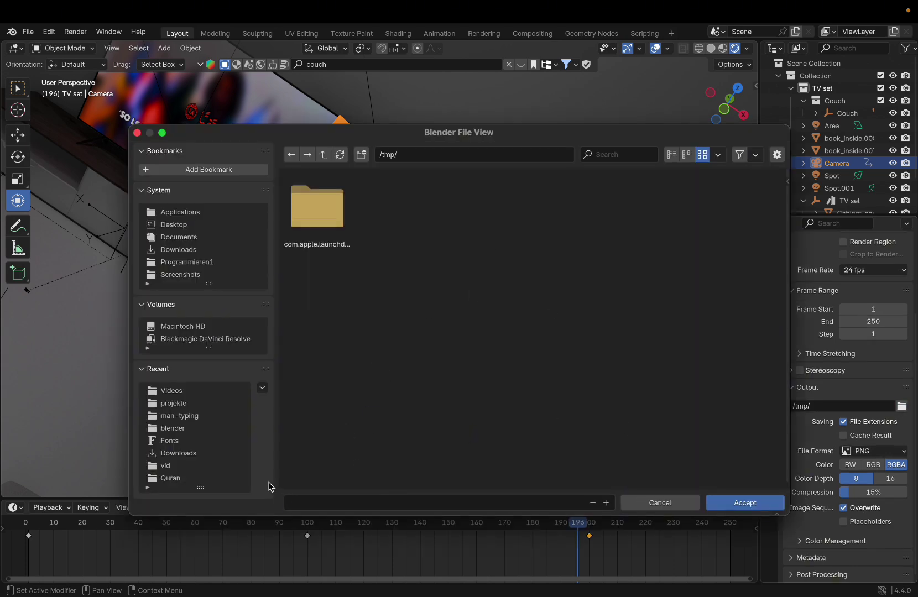
left_click(638, 501)
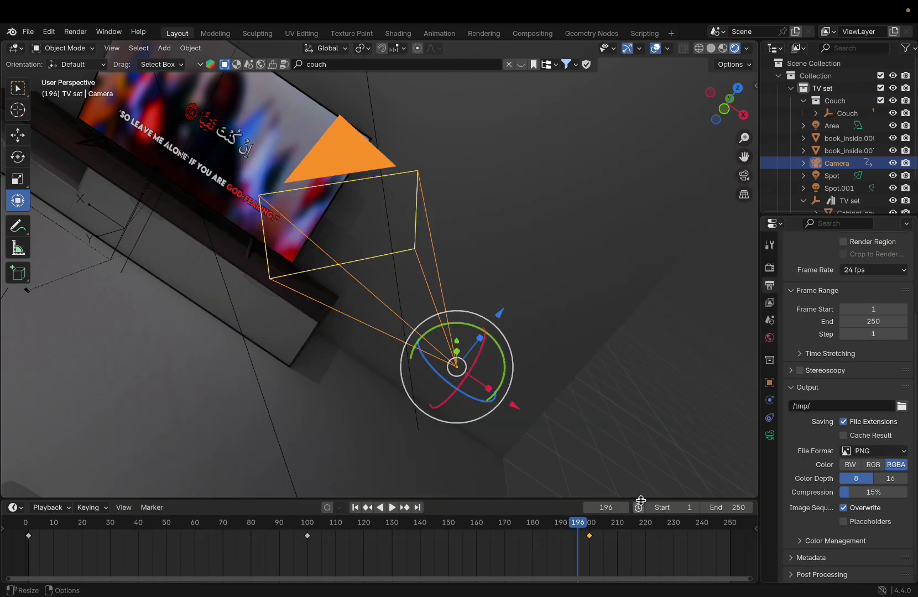
left_click(861, 451)
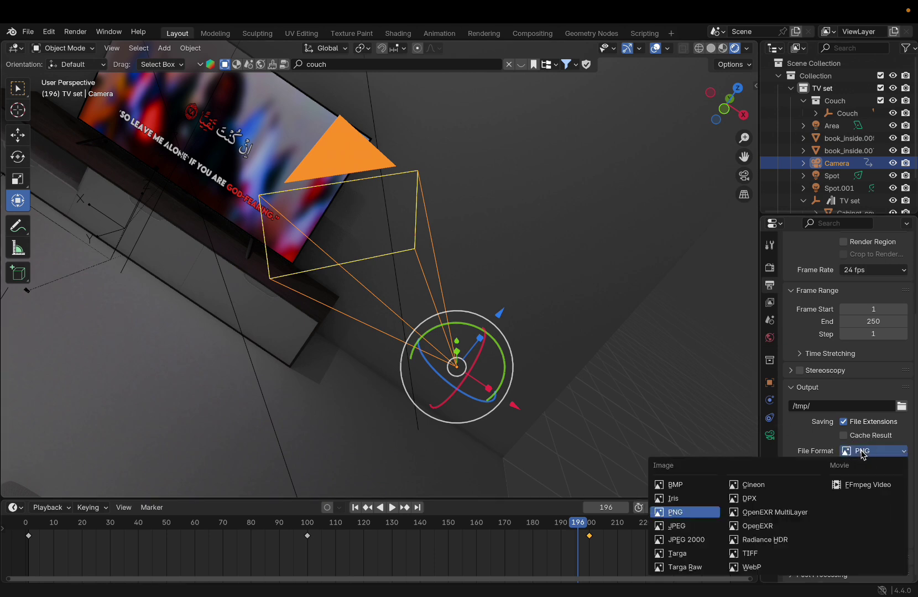
left_click(849, 490)
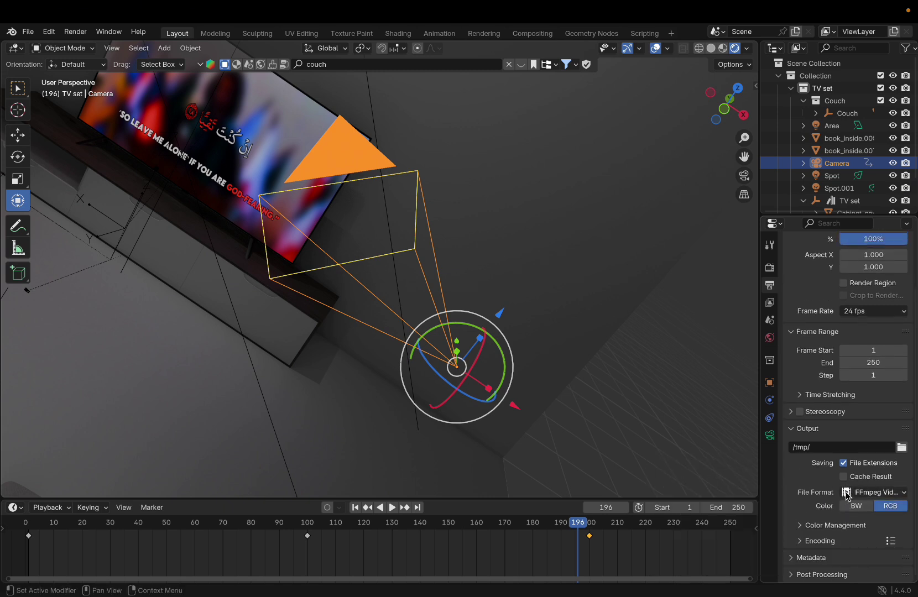
- Set the video encoding container to MPEG-4 with the H.264 video codec
left_click(801, 542)
scroll(803, 547, "down", 3)
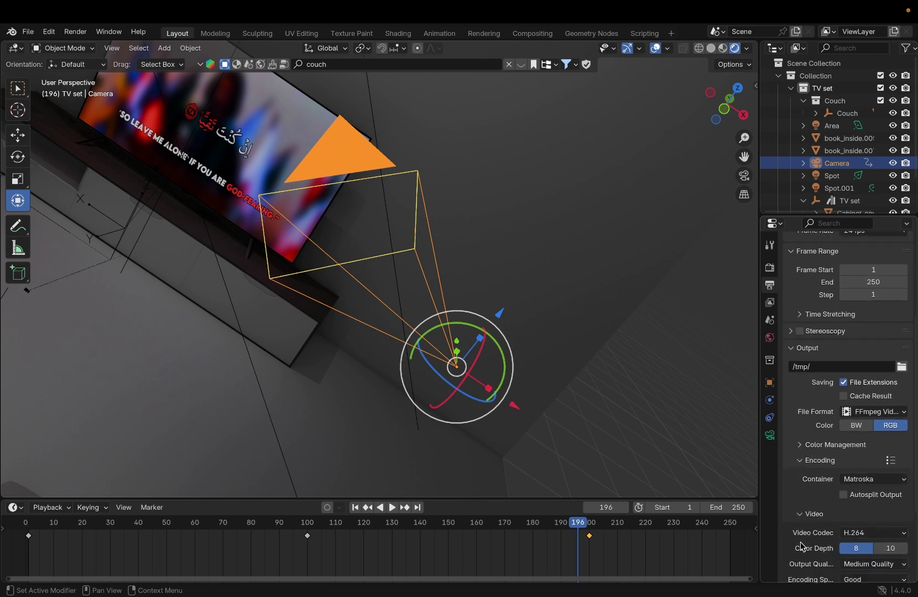
left_click(863, 479)
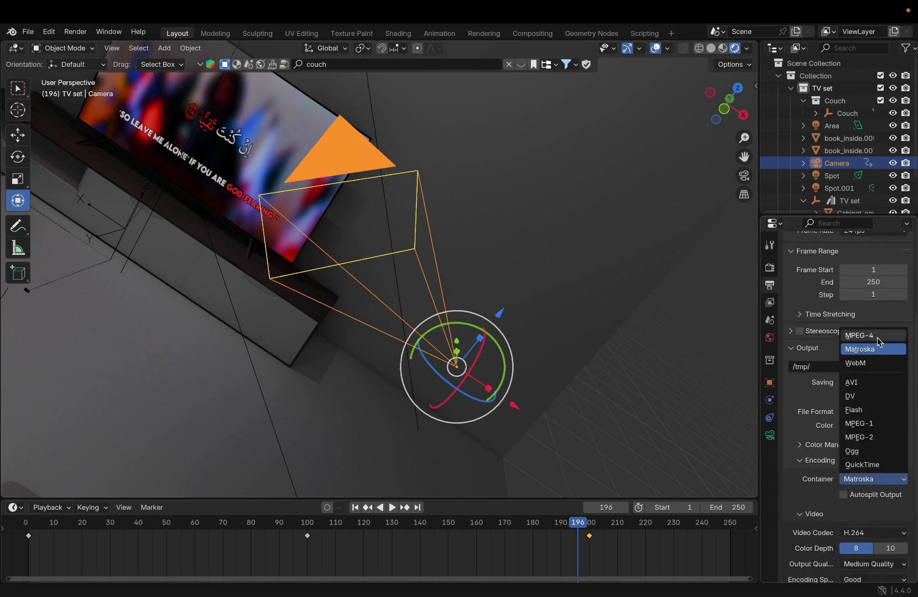
left_click(879, 339)
scroll(823, 474, "down", 4)
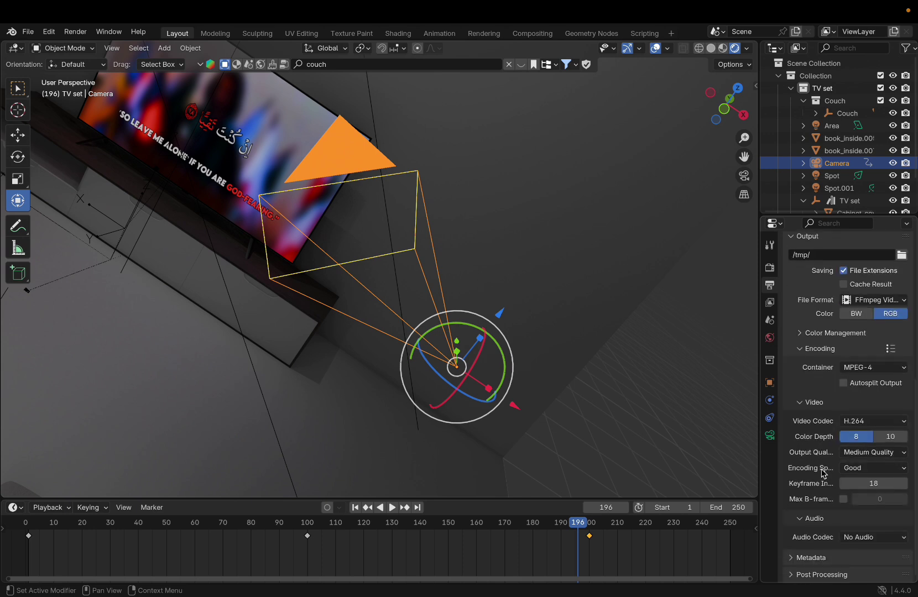
left_click(858, 421)
left_click(861, 424)
left_click(75, 35)
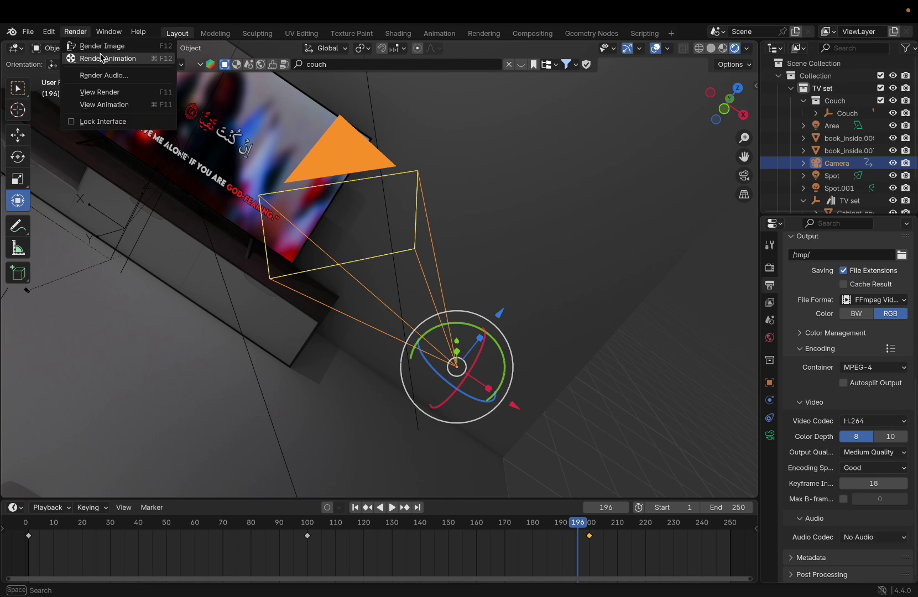
left_click(78, 34)
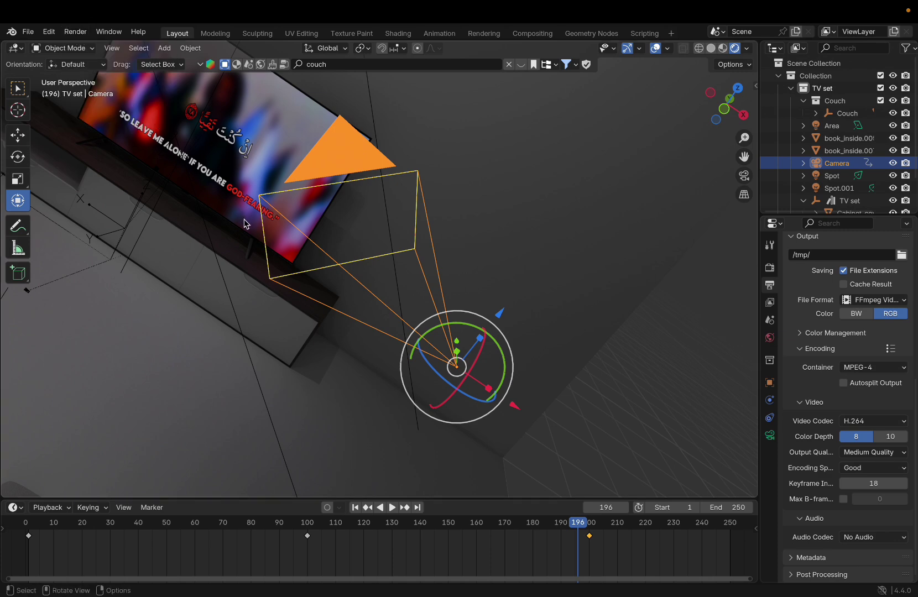
middle_click_drag(243, 220, 246, 224)
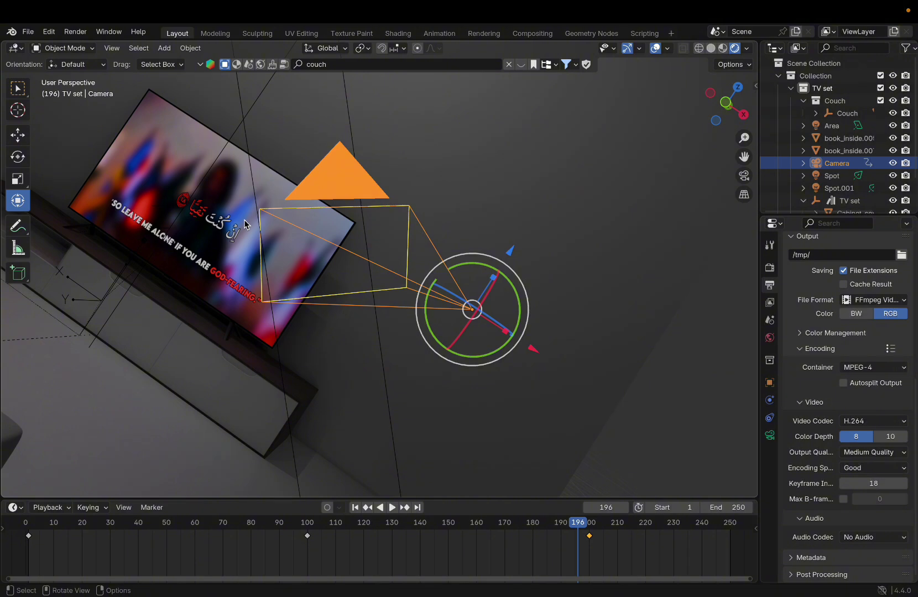
key("ctrl+shift")
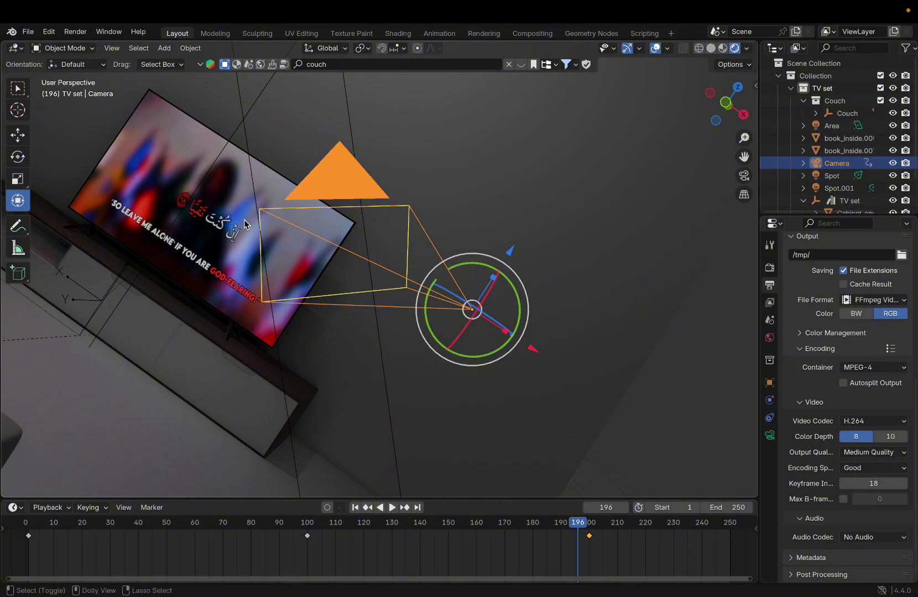